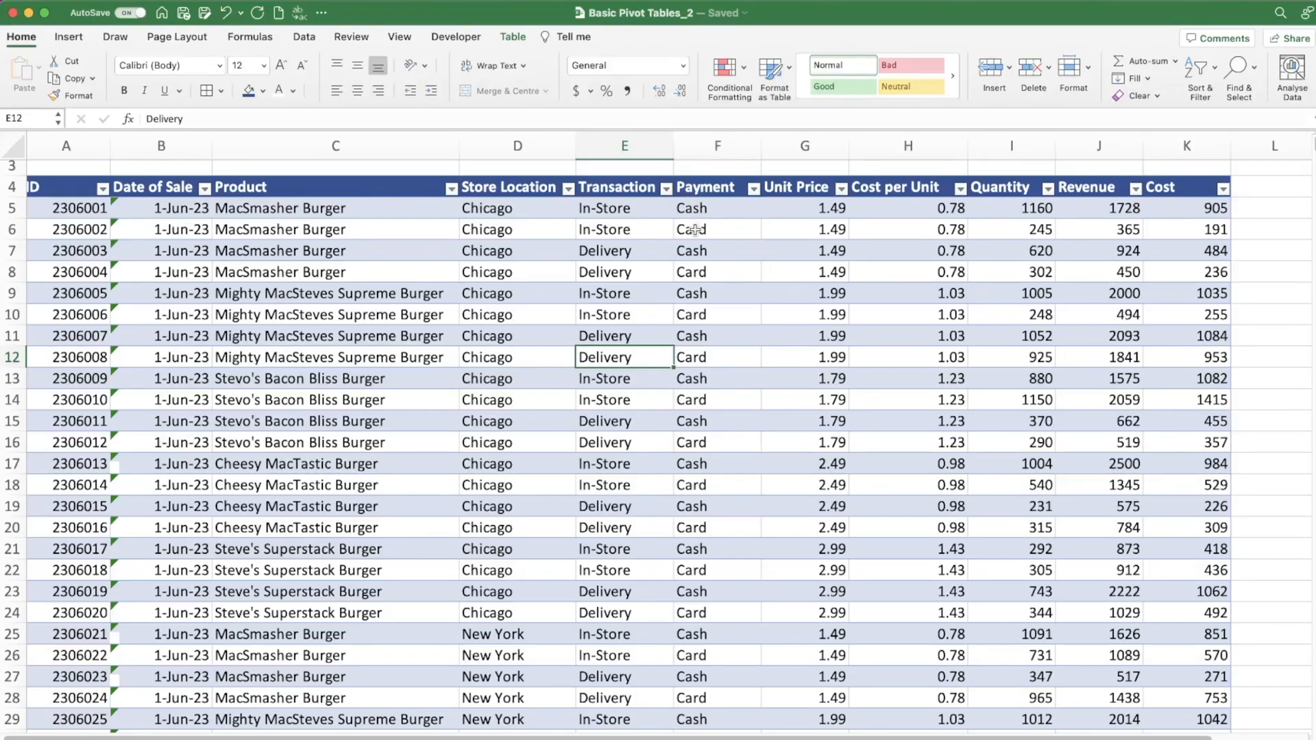
Look through the first sales record's unit price, cost per unit, quantity, revenue and cost columns
left_click(806, 215)
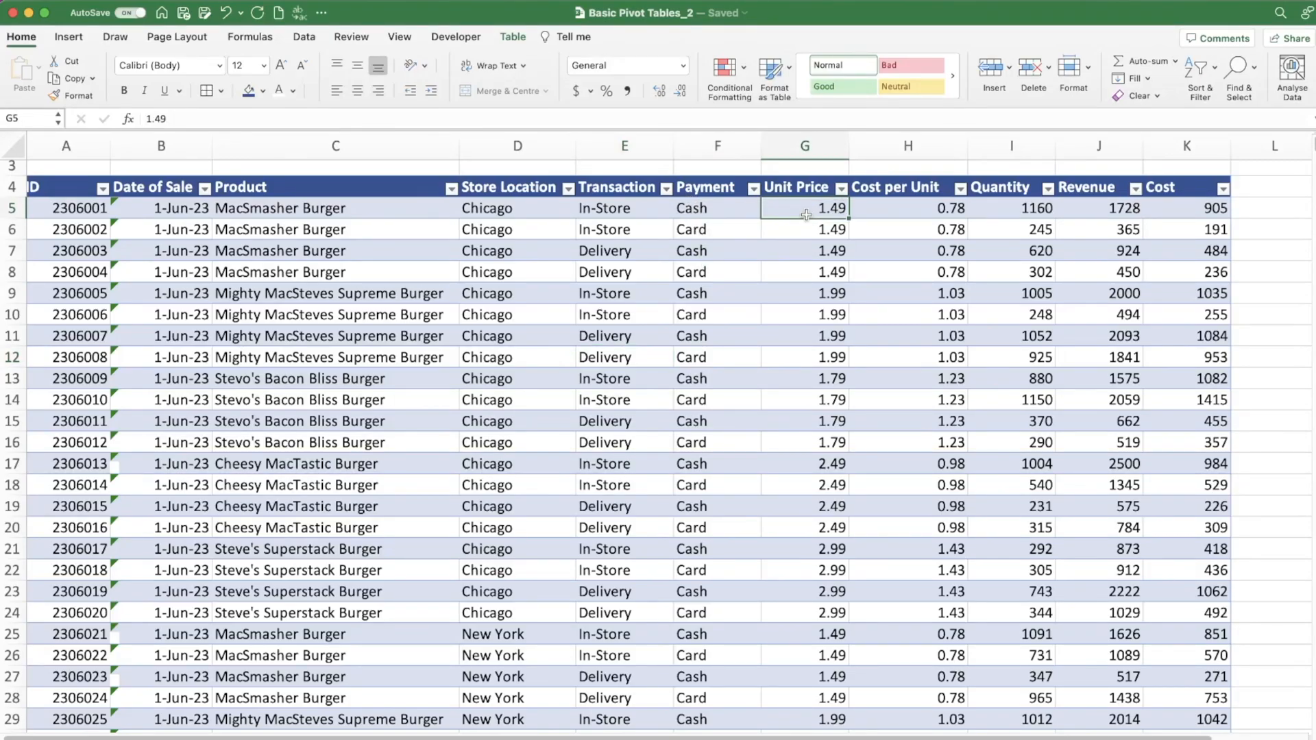
left_click(886, 209)
left_click(1010, 206)
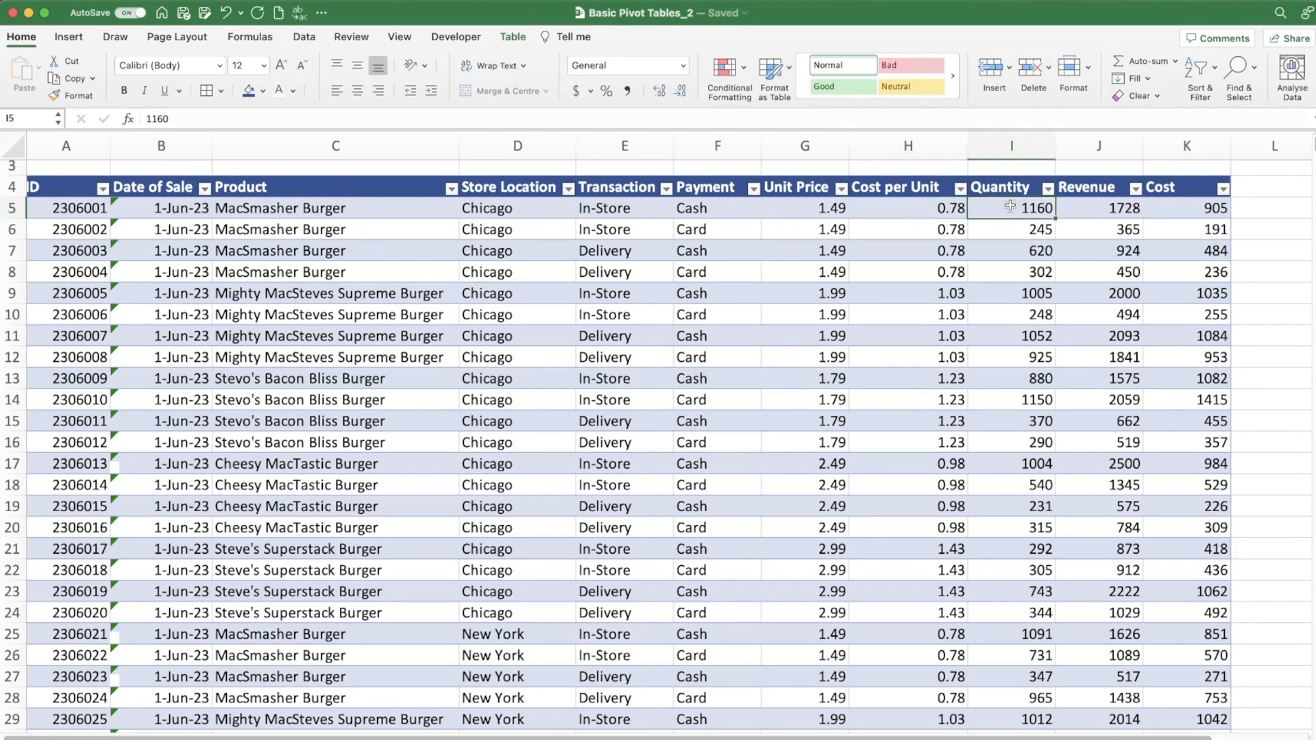
left_click(1089, 209)
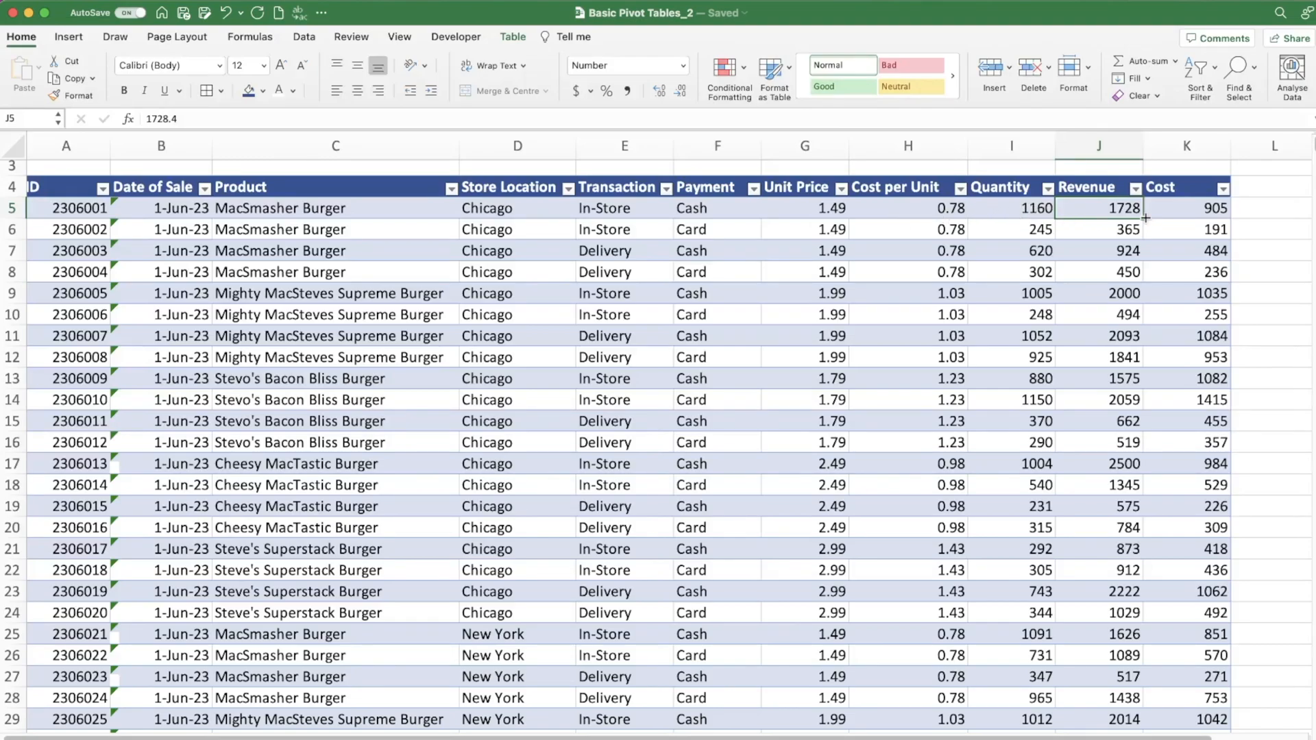
left_click(1176, 208)
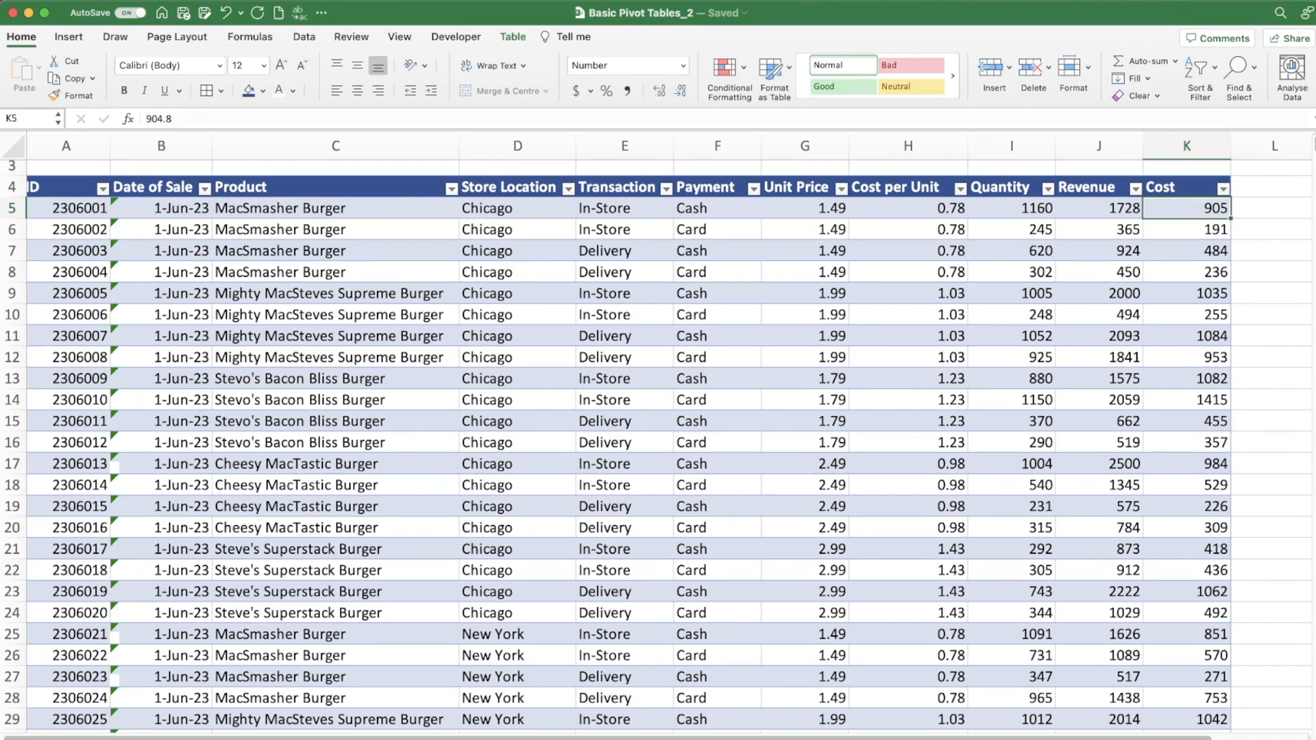
left_click(154, 737)
scroll(326, 431, "down", 1)
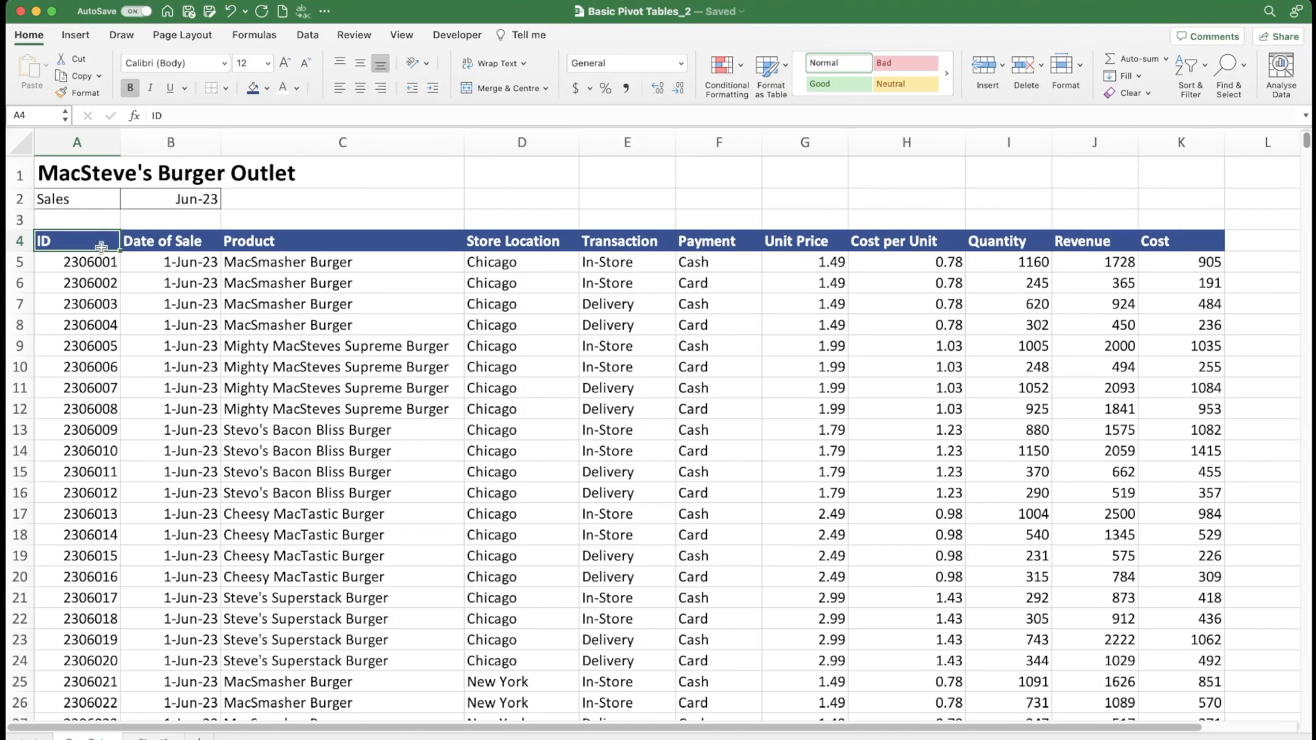
Convert the sales data in A4:K2404 into a table, using the first row as headers
left_click_drag(87, 241, 1165, 236)
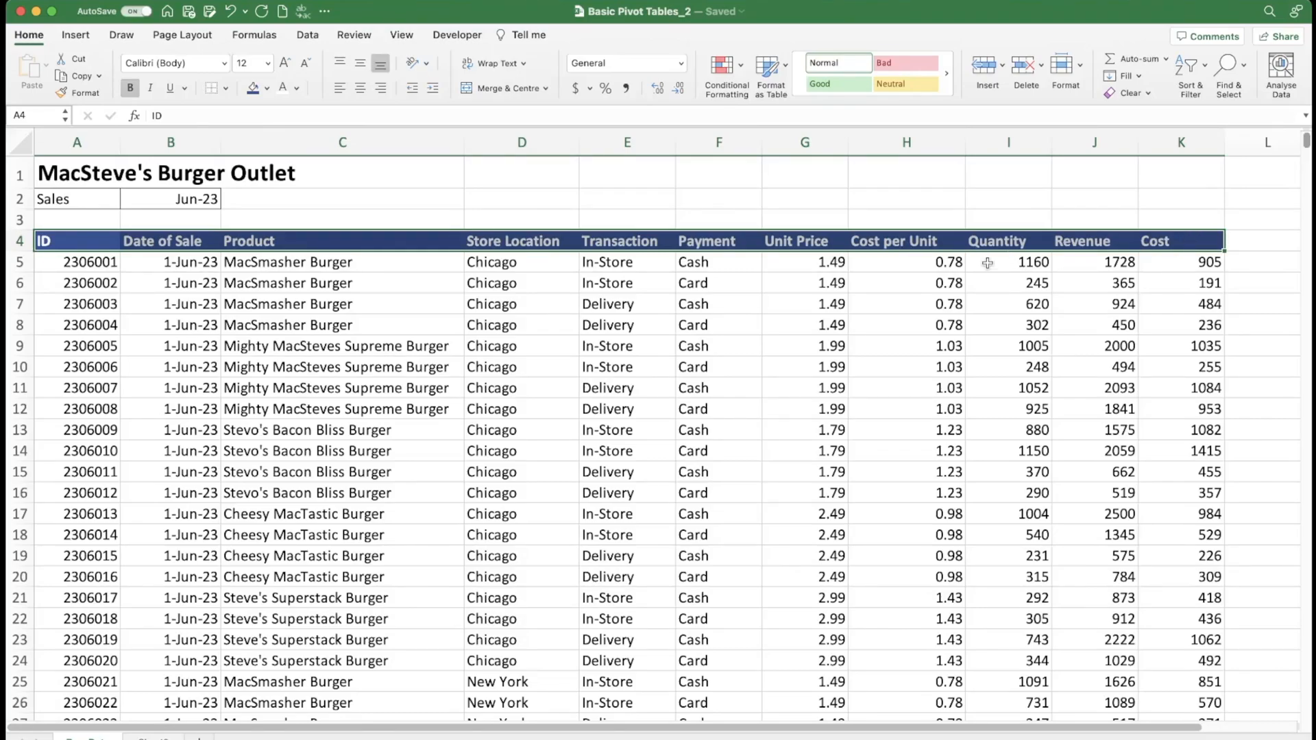
left_click(172, 285)
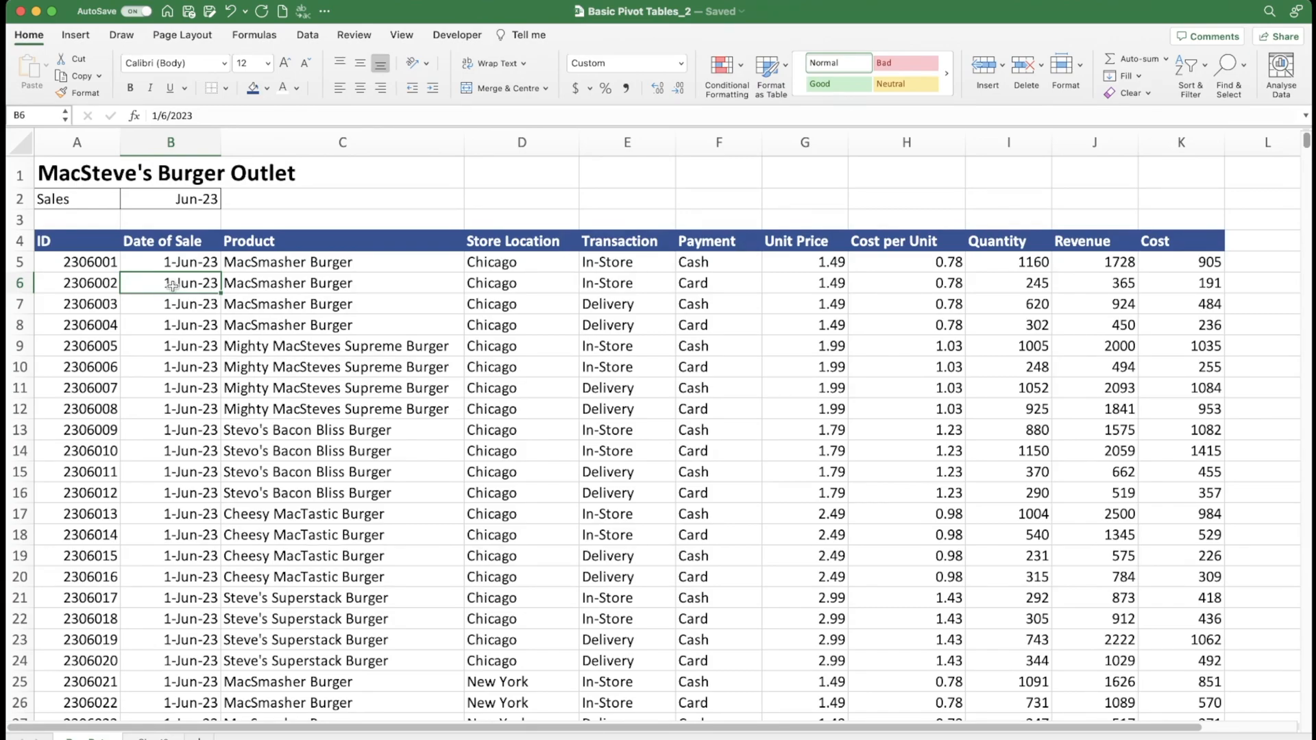
left_click(384, 325)
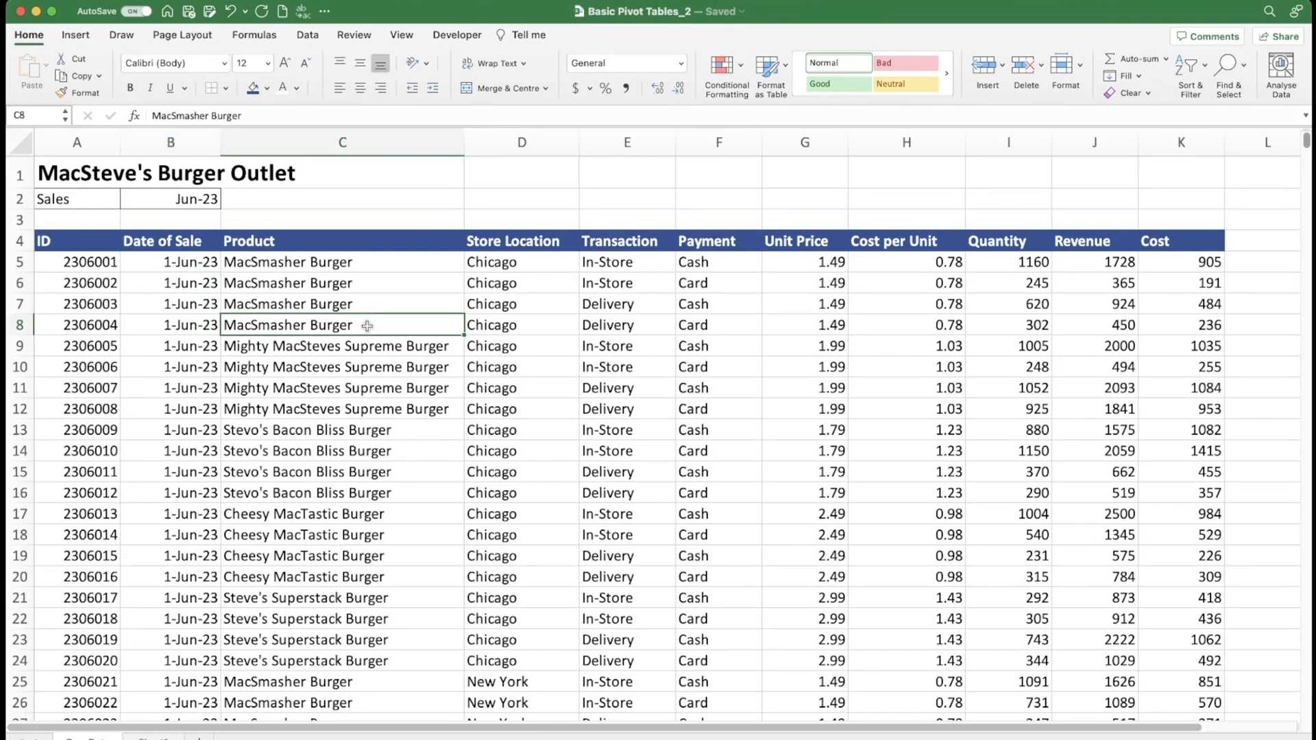
key("ctrl+t")
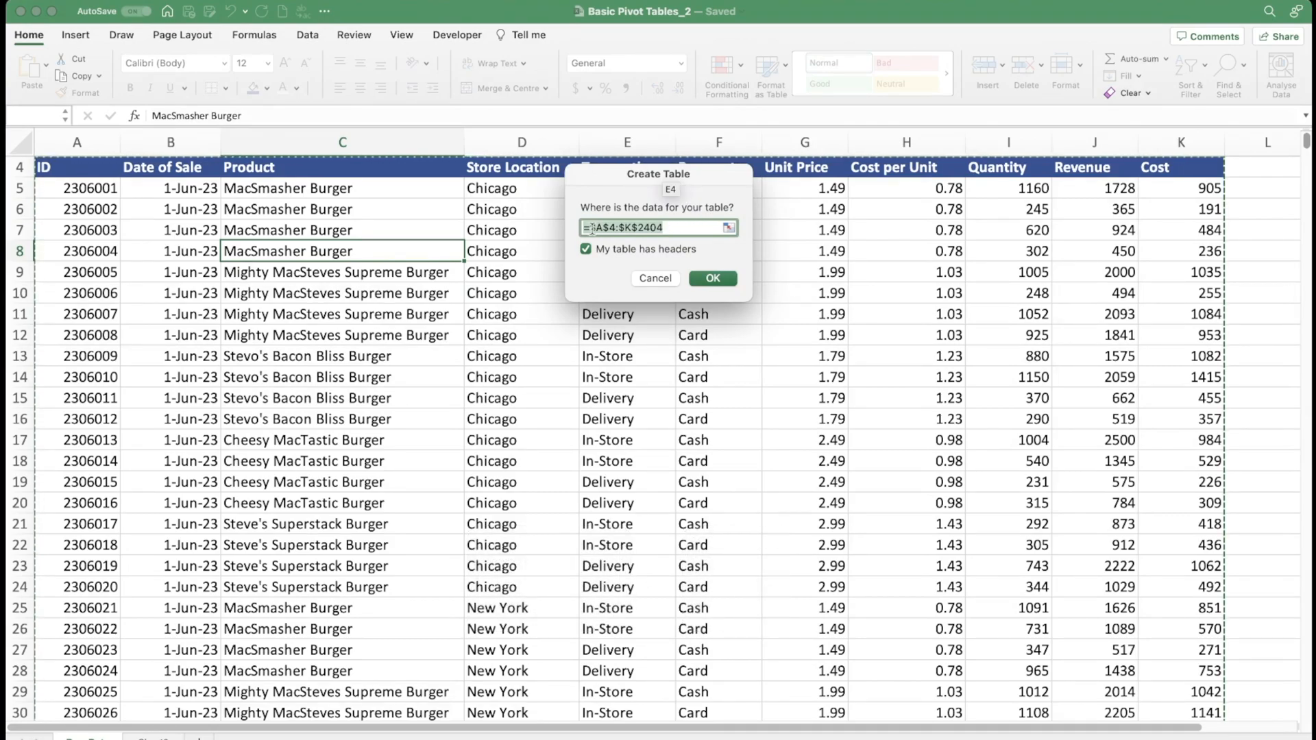
left_click(716, 278)
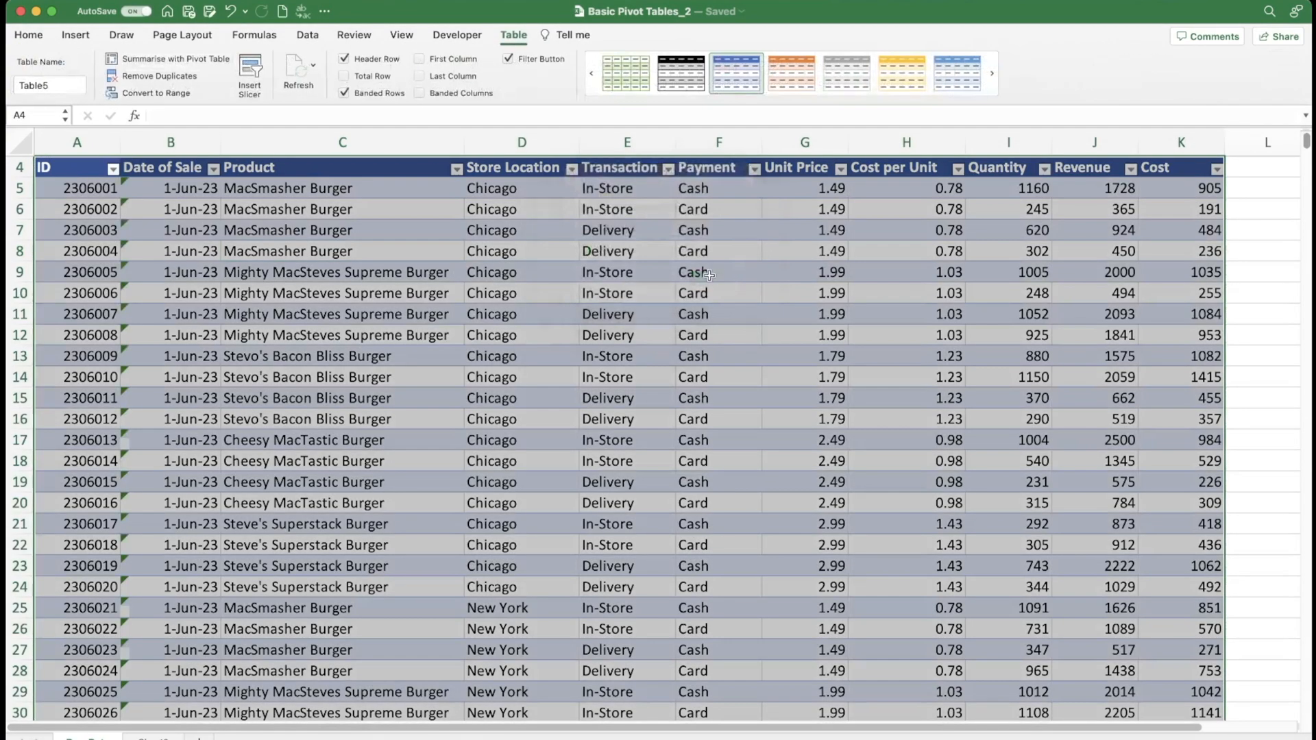
left_click(411, 224)
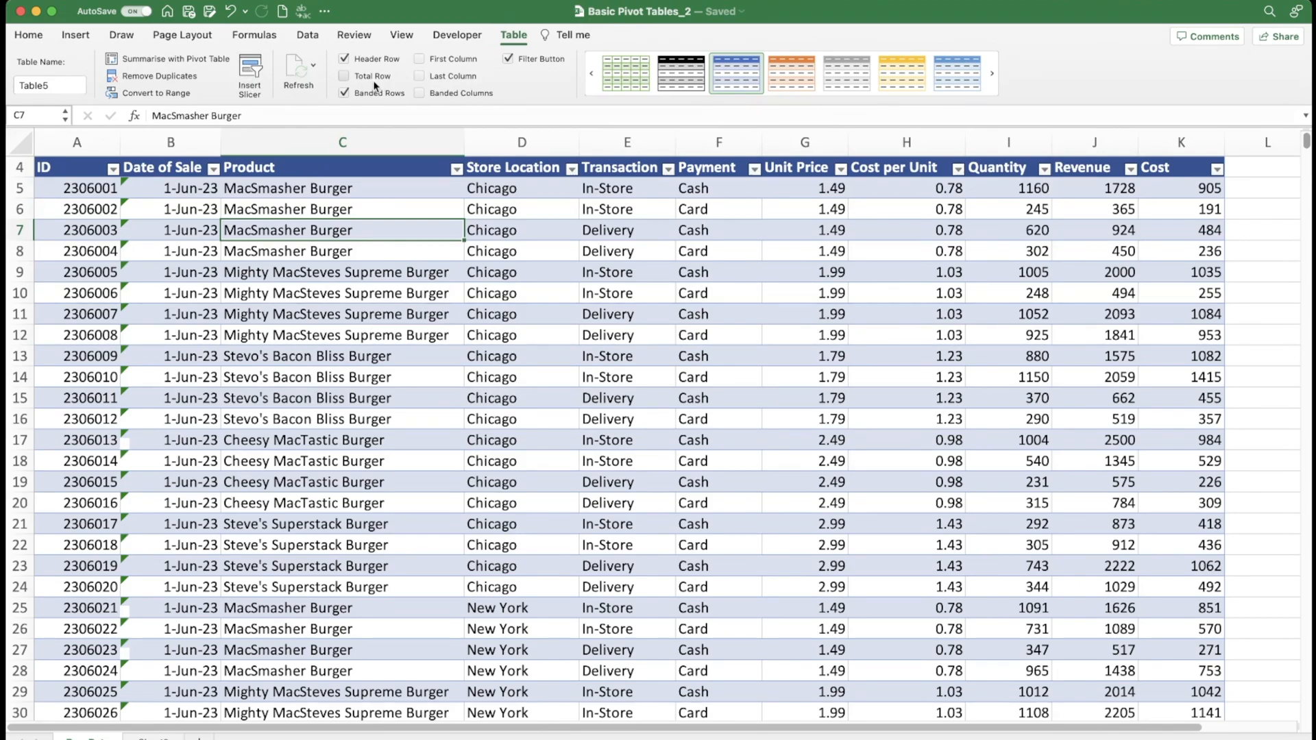
Create a pivot table from Table5 on a new worksheet
left_click(468, 327)
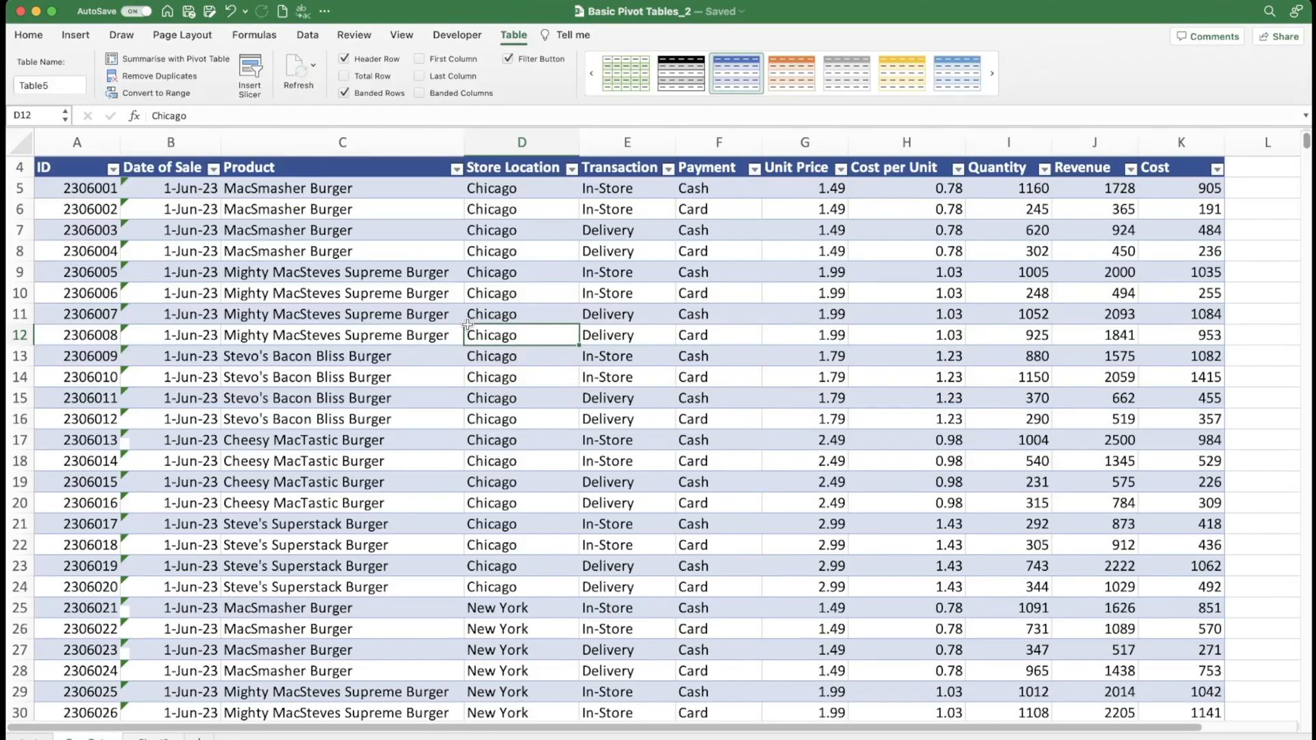
left_click(77, 35)
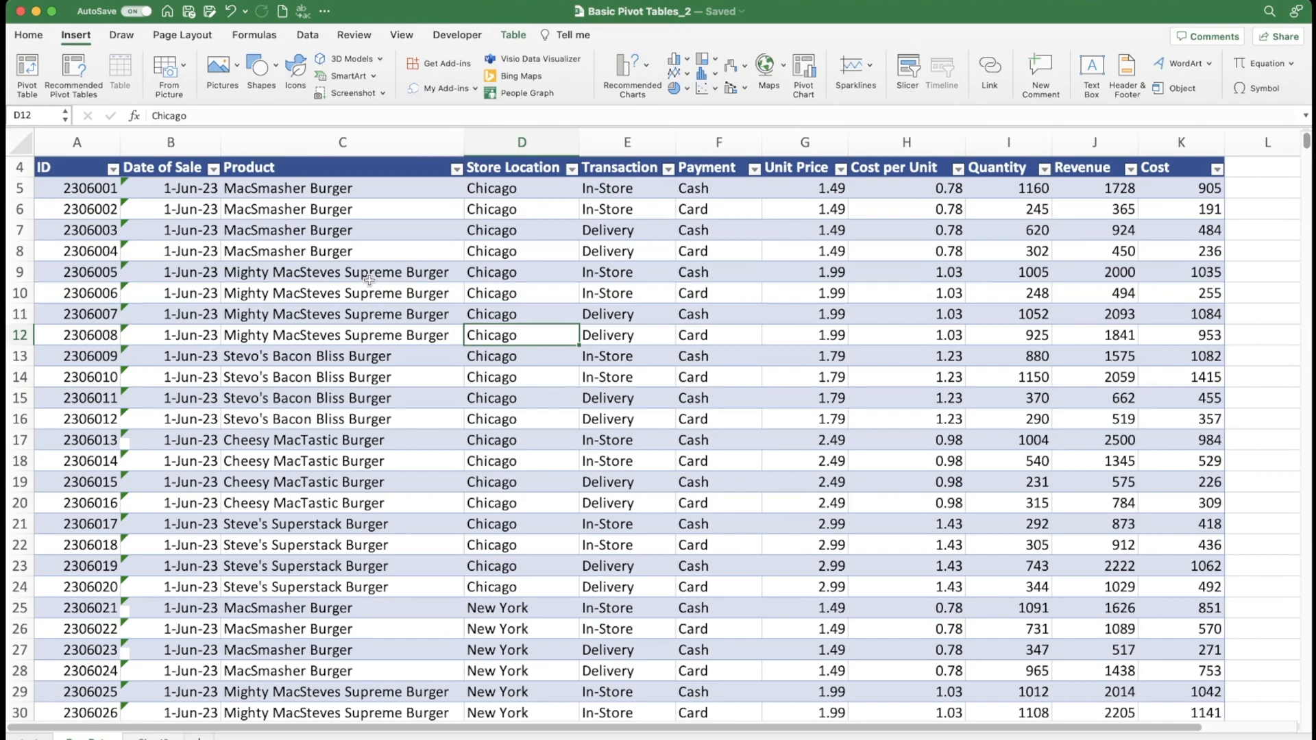
left_click(26, 68)
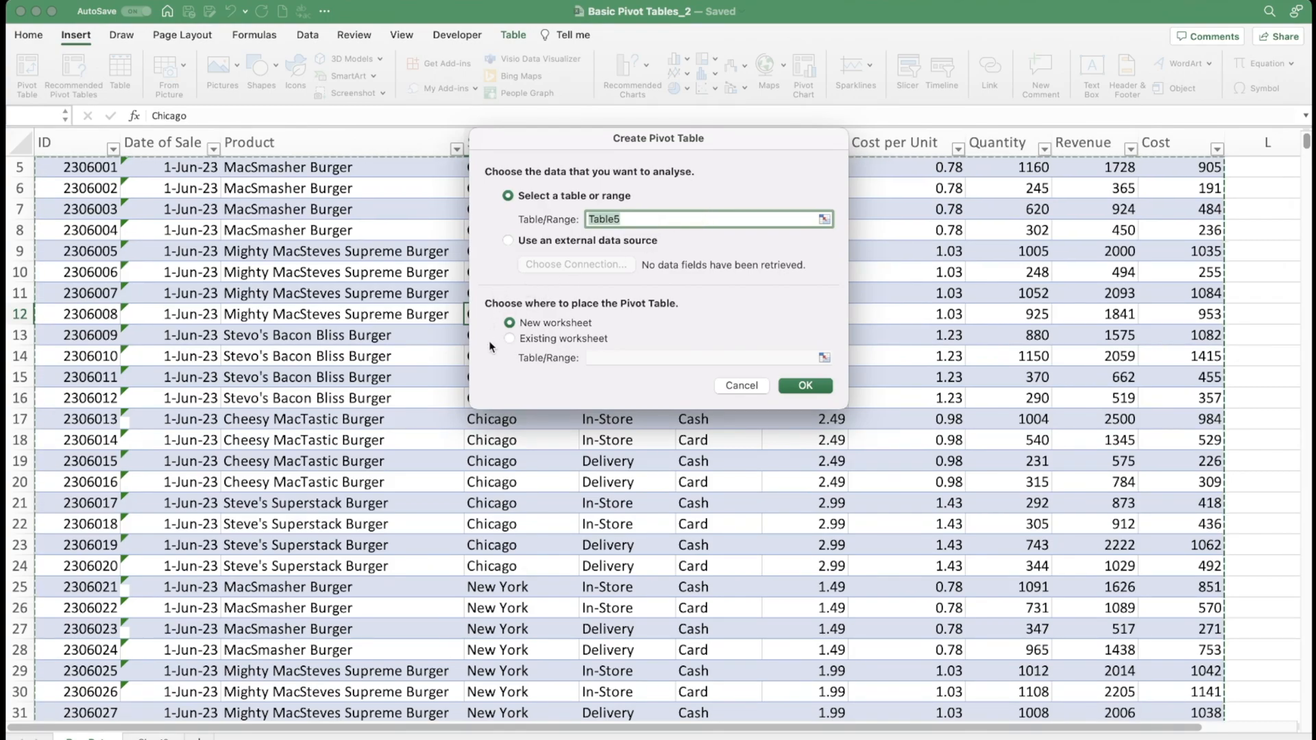
left_click(793, 392)
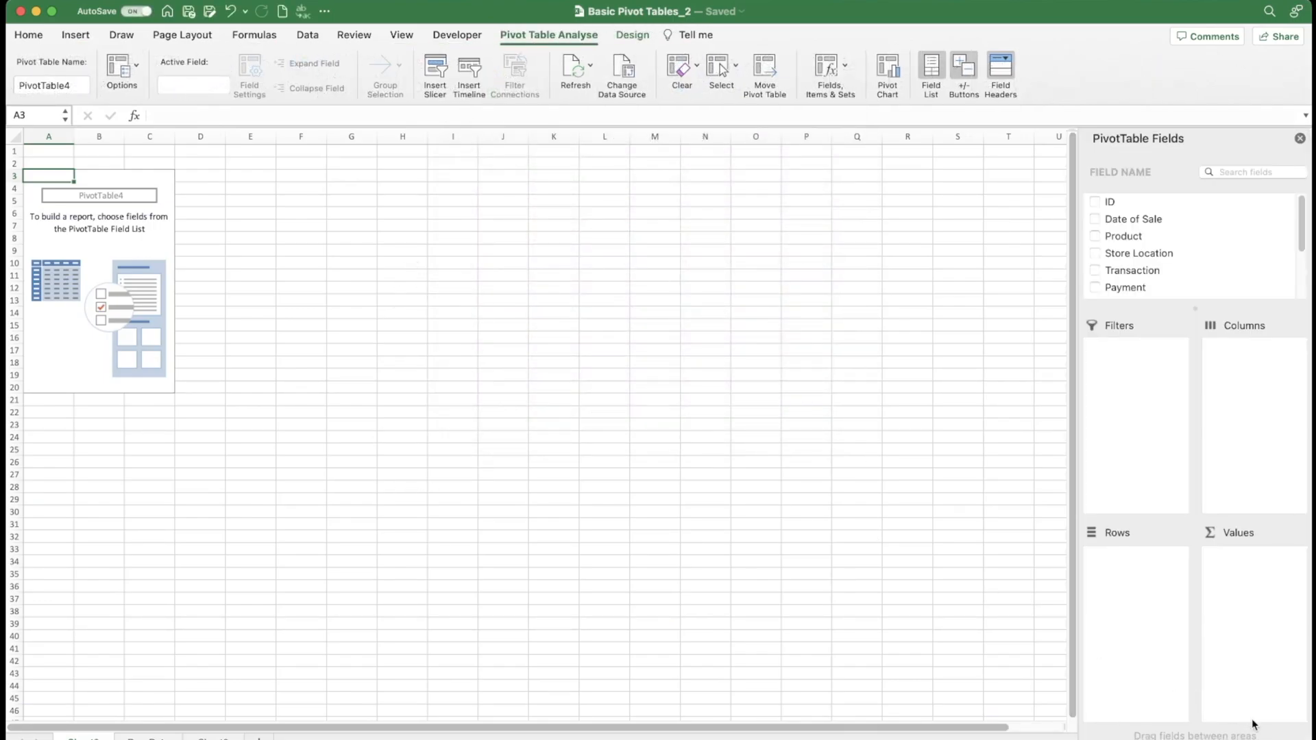
scroll(536, 424, "up", 9)
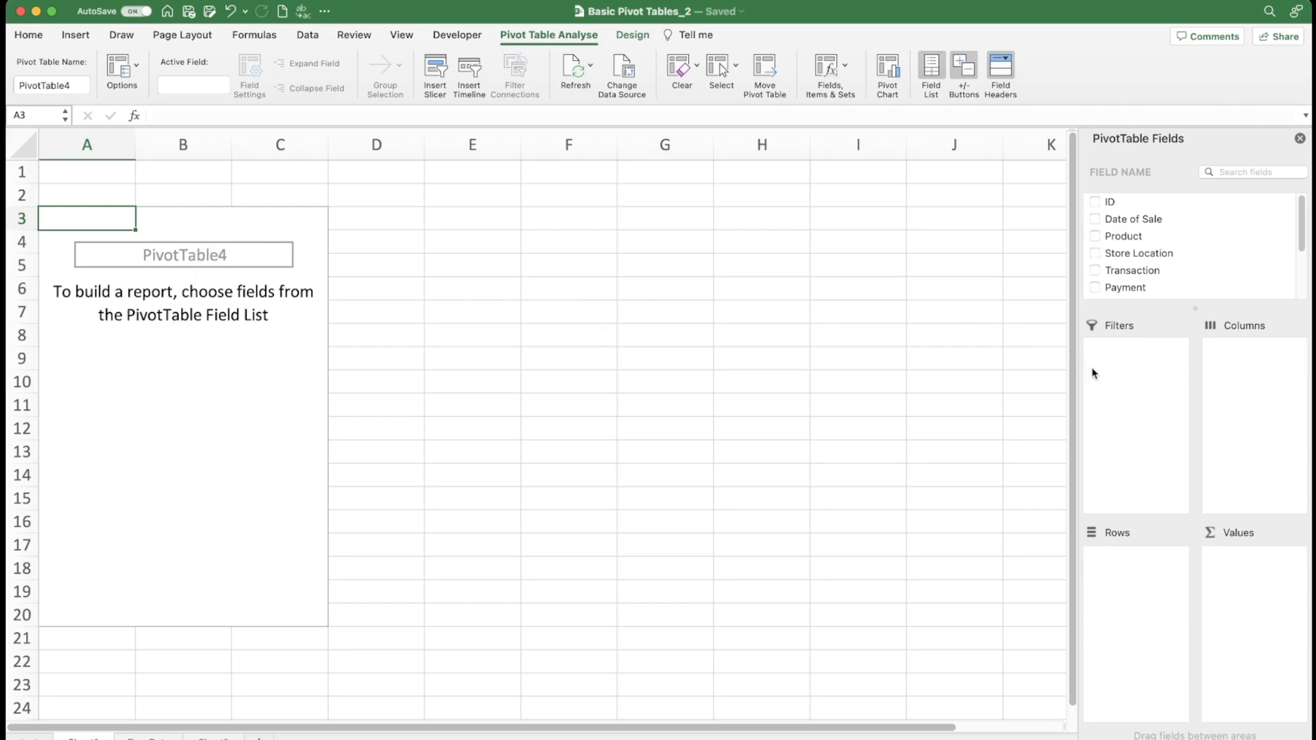
Compare the pivot table's field list with the sales table's column headers, and read the analysis questions
left_click_drag(1077, 372, 866, 393)
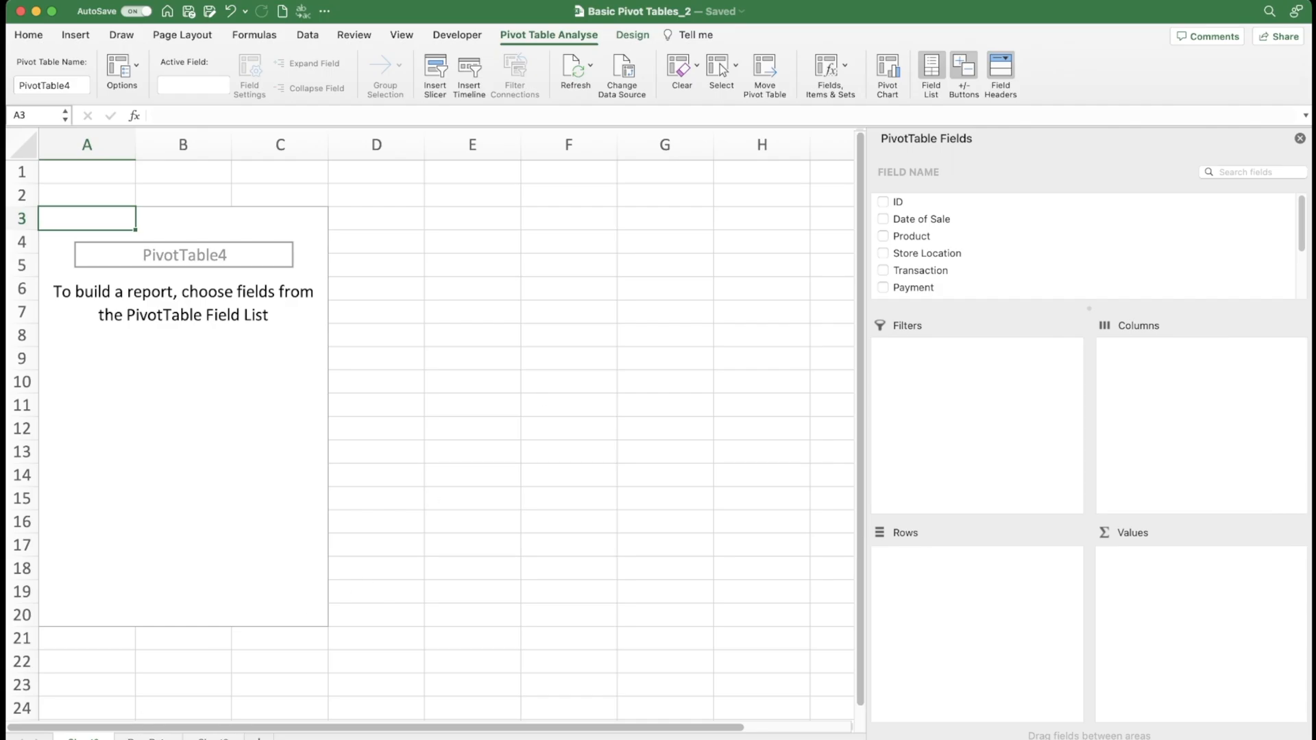
left_click(148, 738)
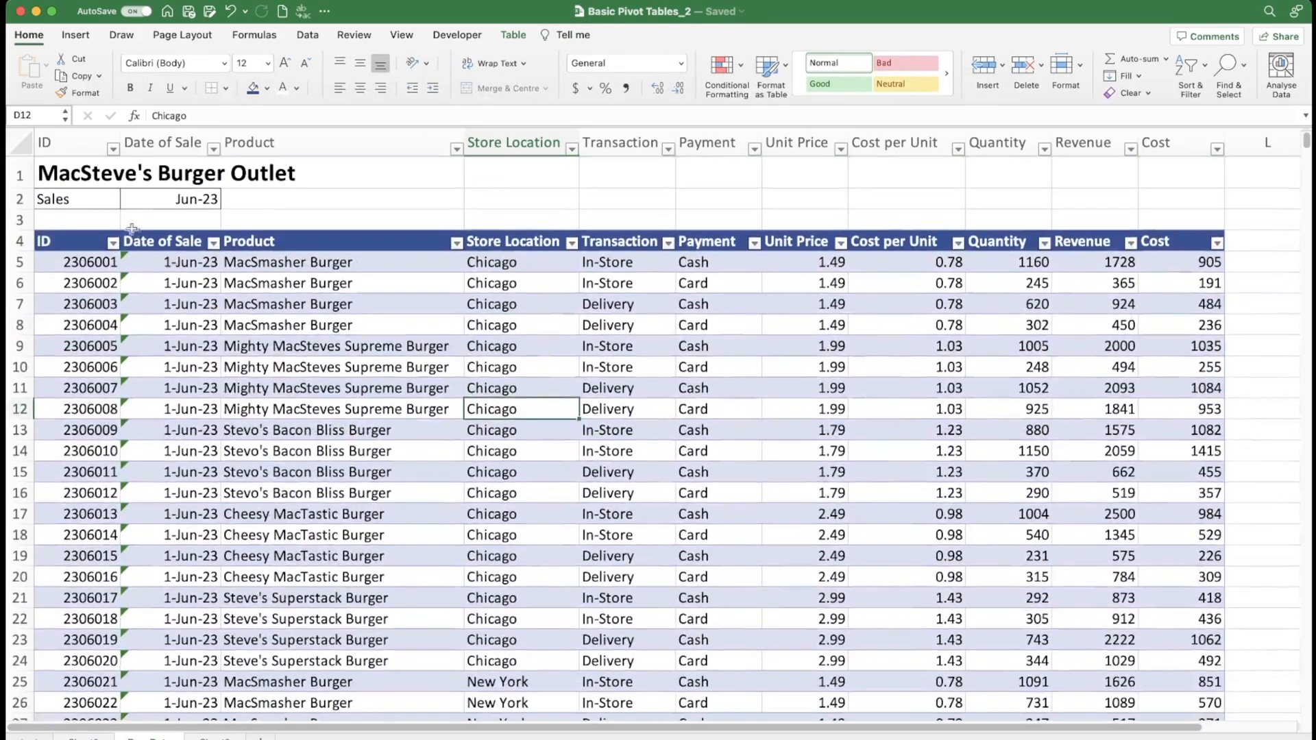
left_click_drag(78, 239, 1209, 241)
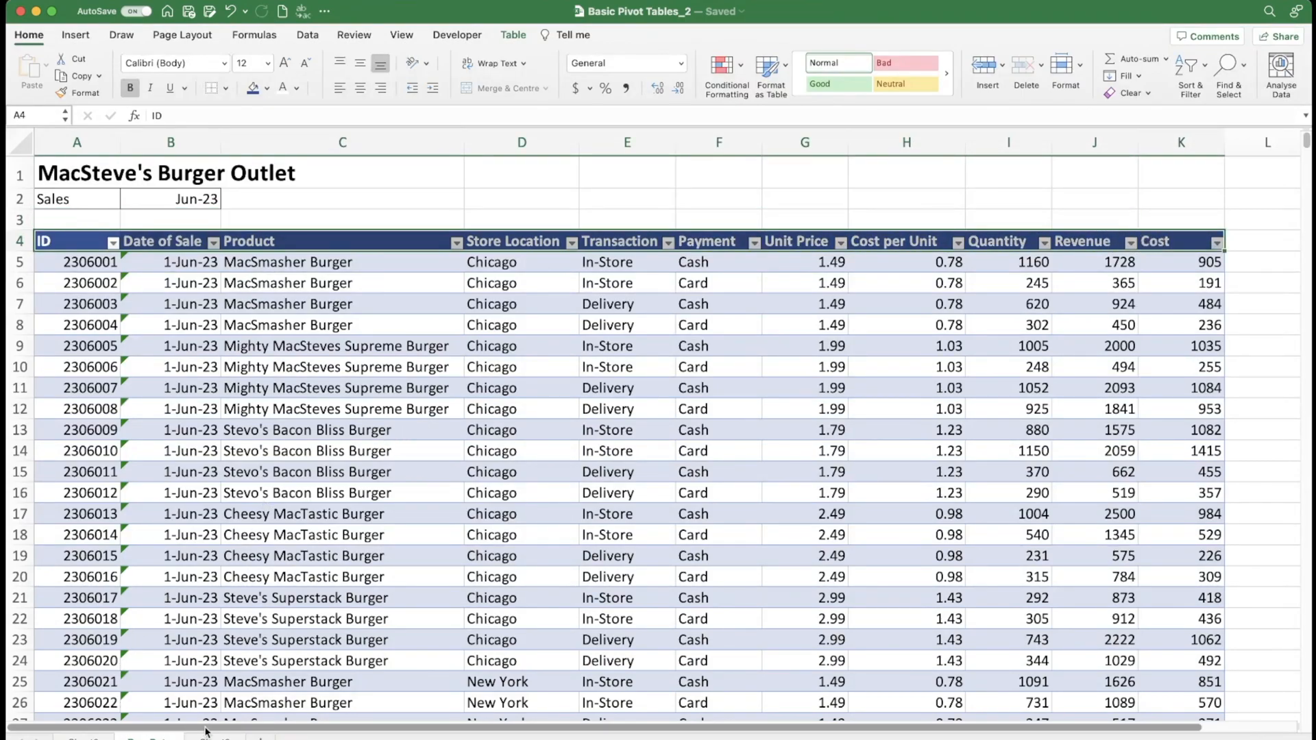
left_click(83, 737)
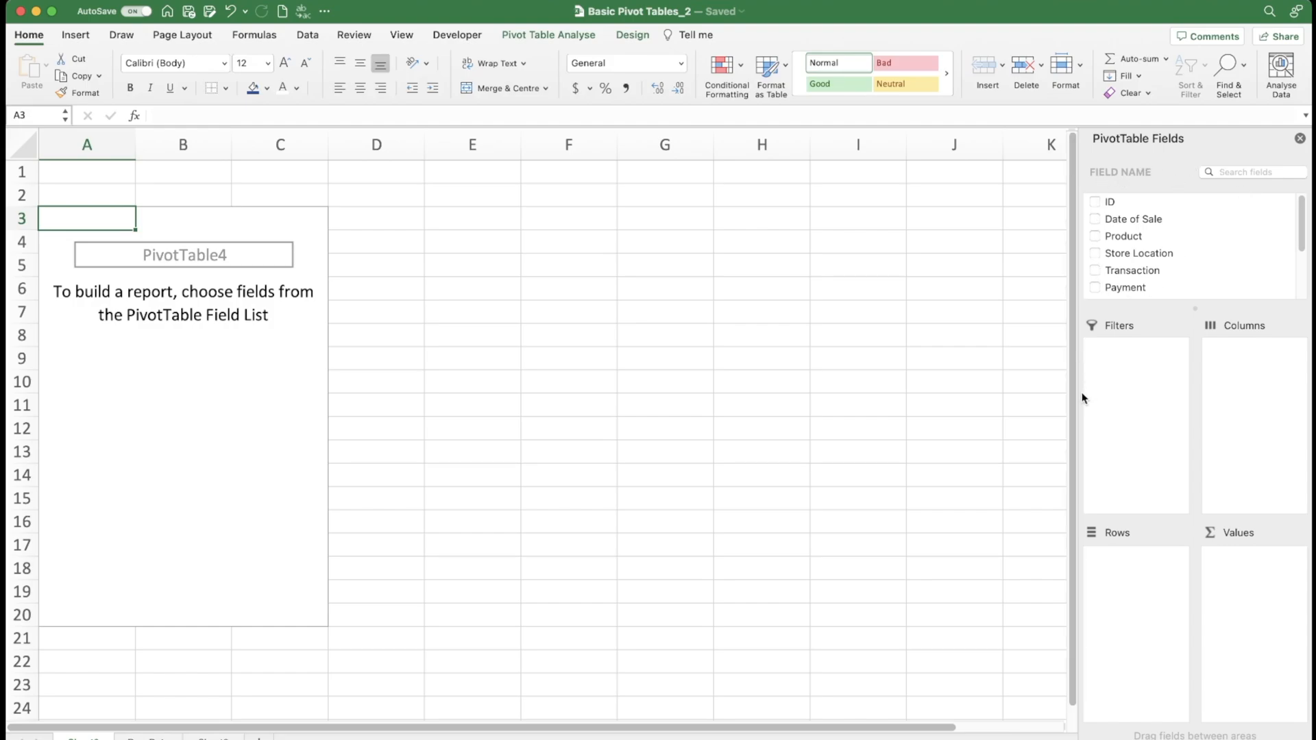
left_click_drag(1075, 392, 847, 417)
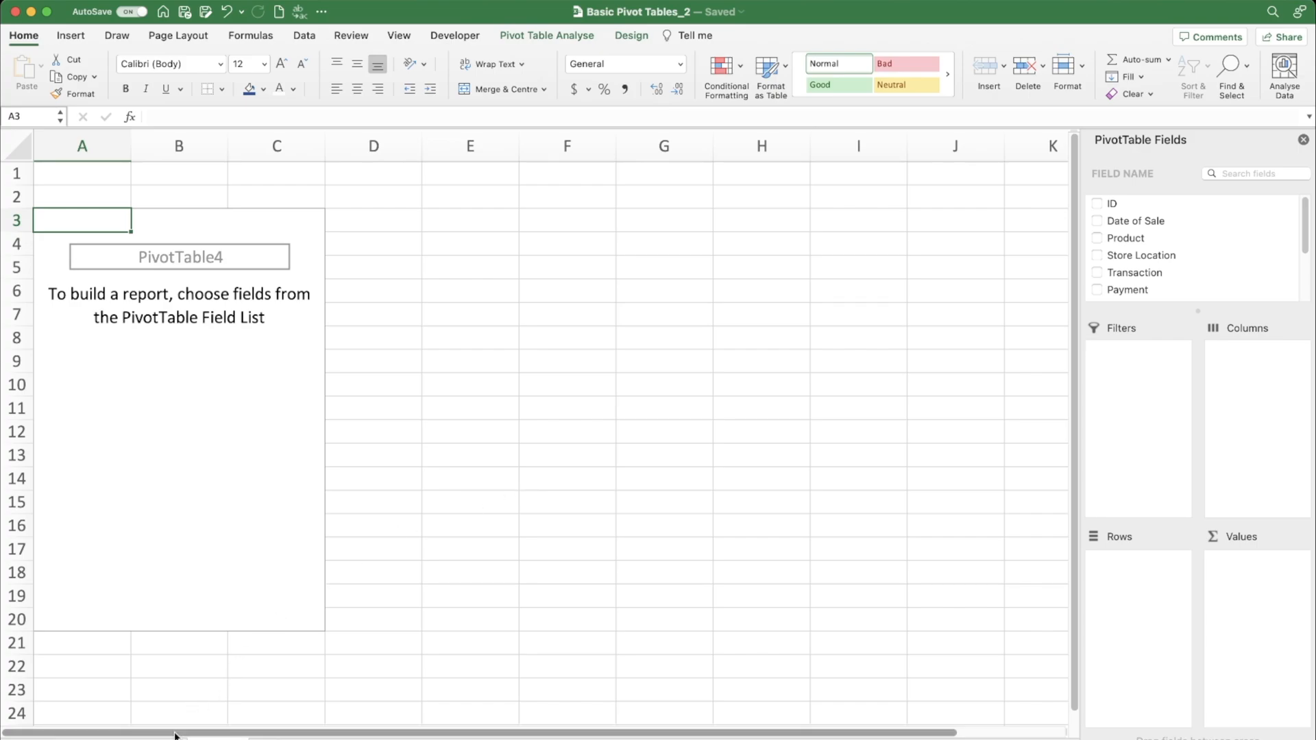
left_click(152, 738)
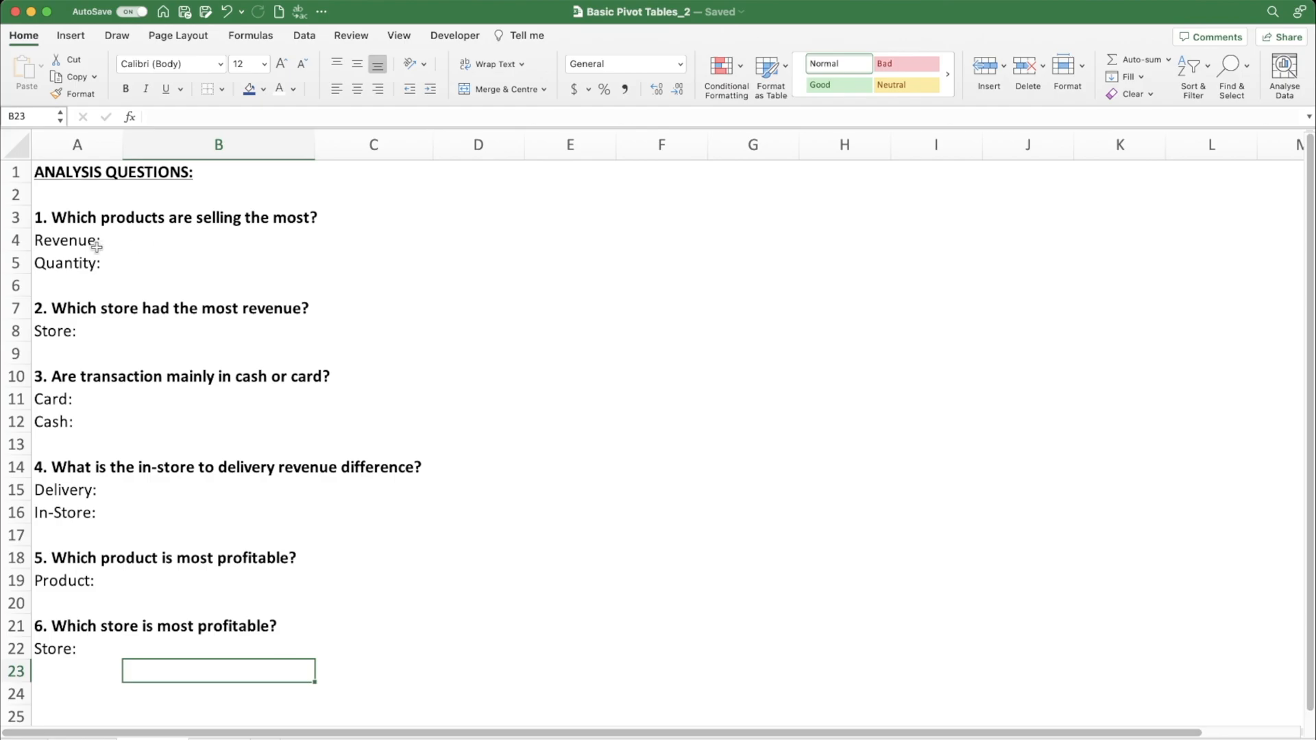
left_click(218, 737)
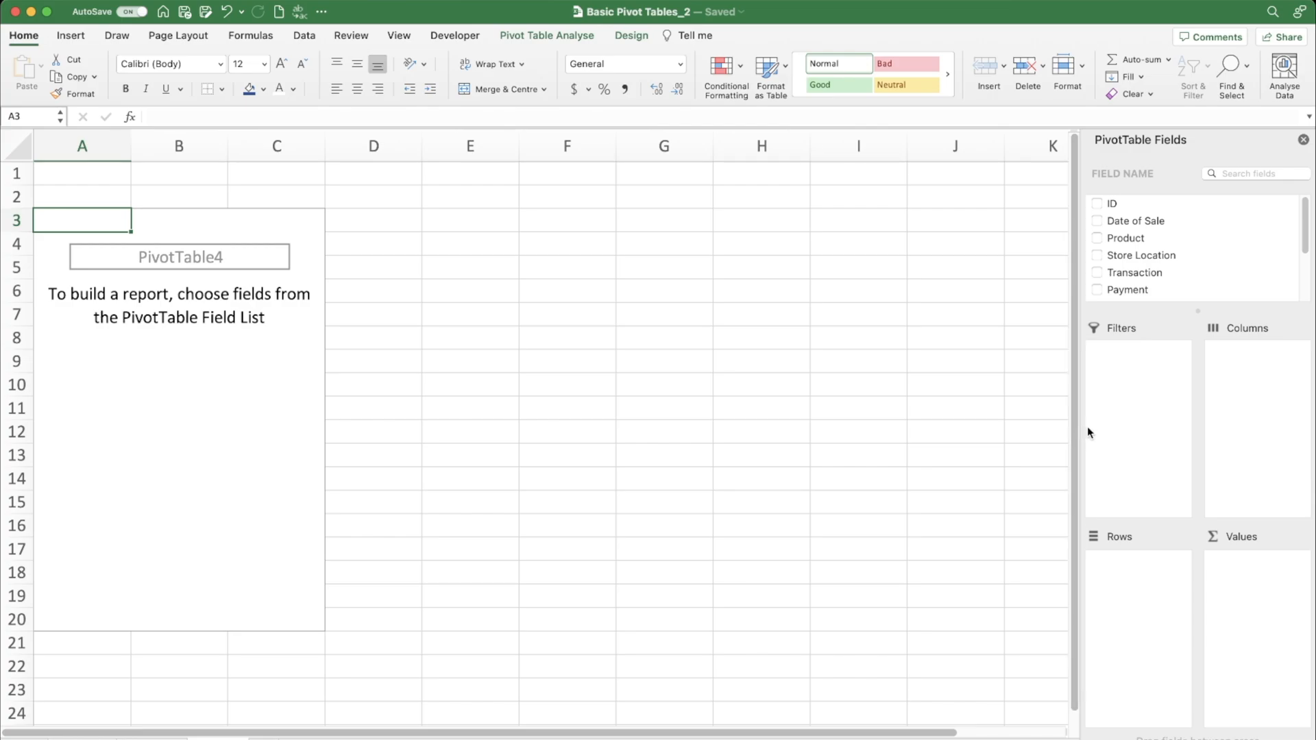
Build the pivot table with the sum of Revenue as values and Product as rows
left_click_drag(1080, 427, 850, 454)
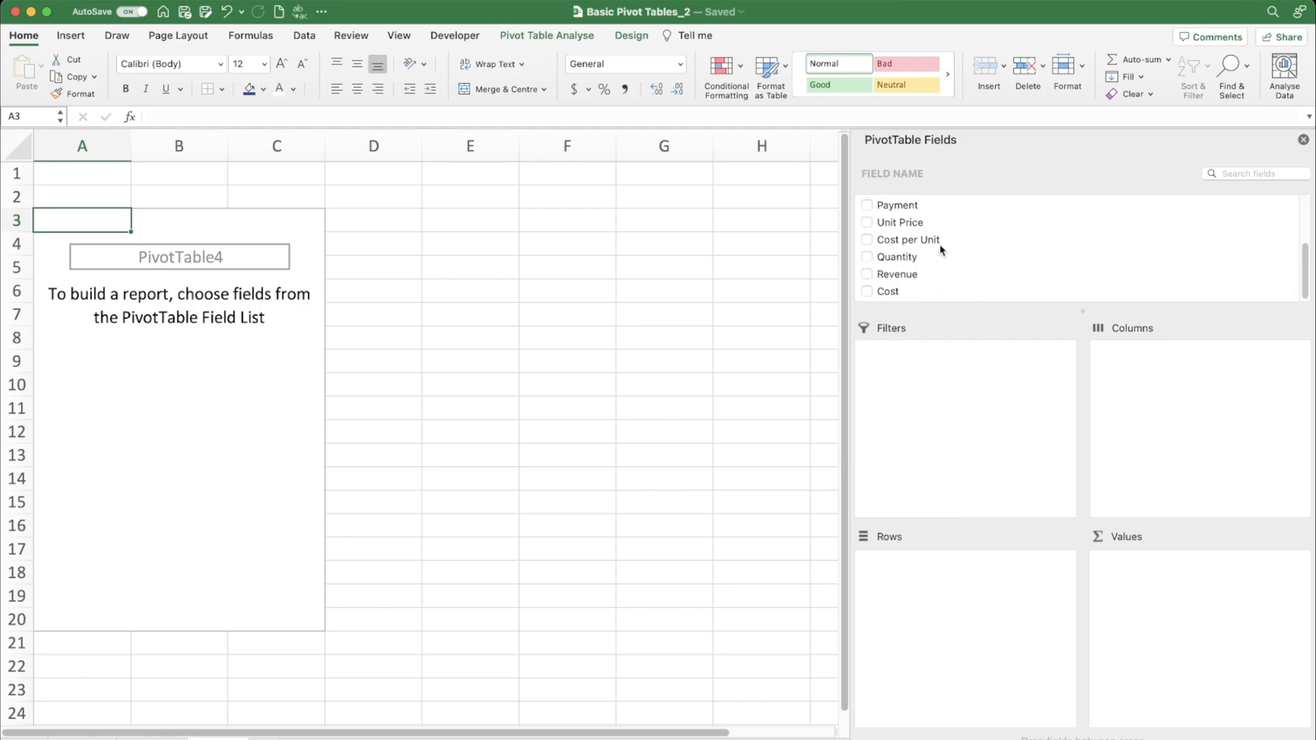
left_click_drag(894, 274, 1183, 581)
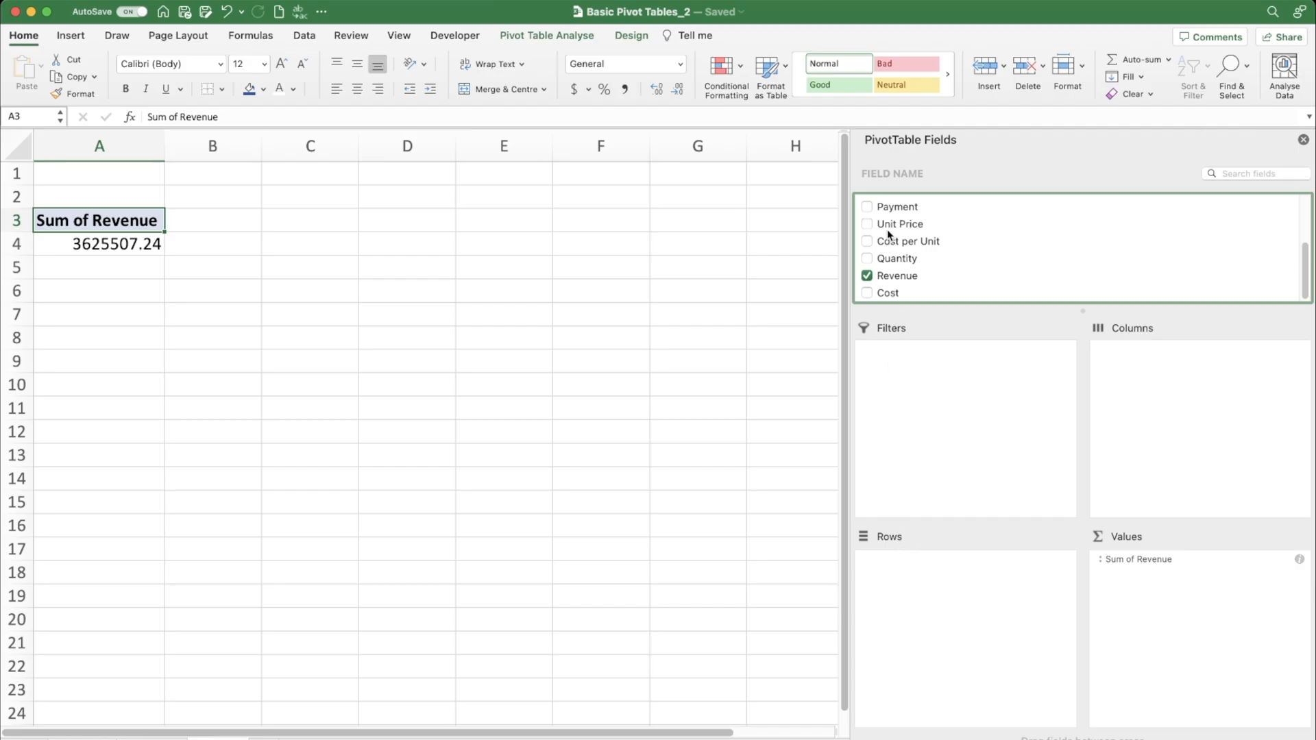
scroll(885, 228, "up", 3)
left_click_drag(885, 225, 937, 582)
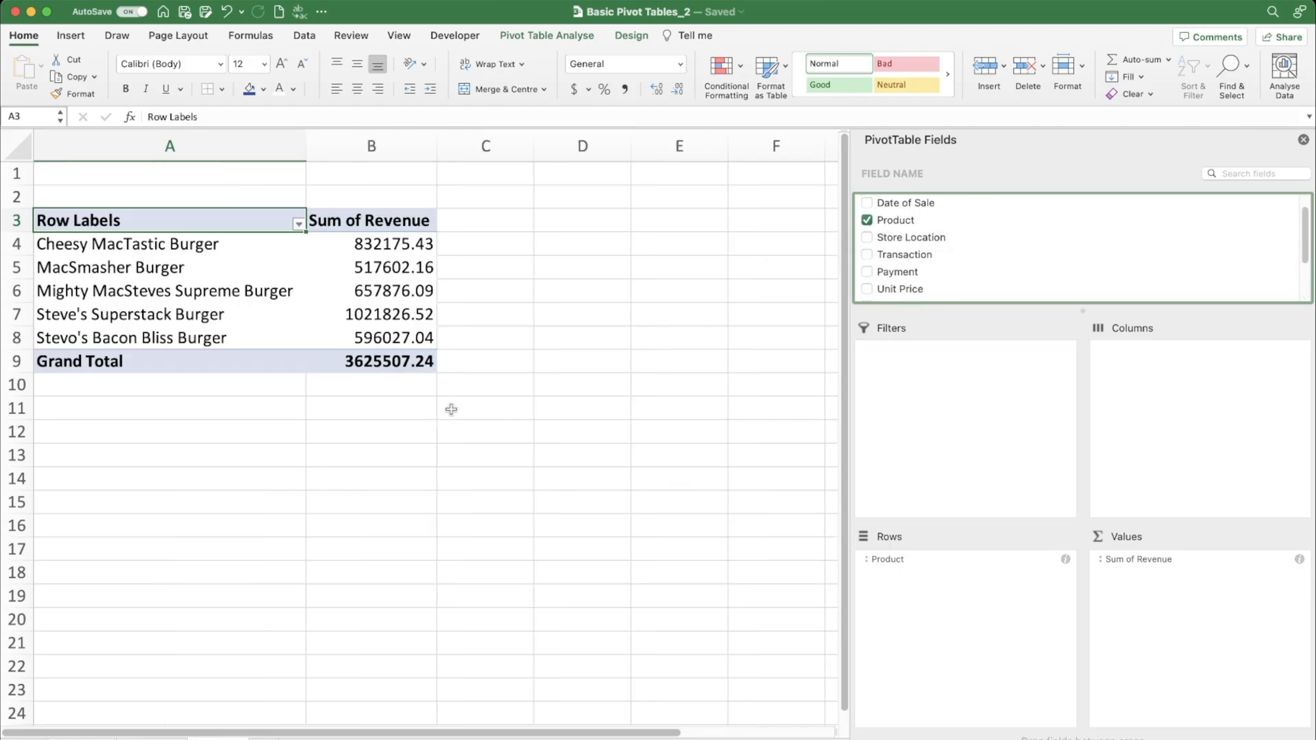
Review the product names, their revenue sums and the grand total in the pivot table
left_click_drag(85, 245, 99, 335)
left_click_drag(335, 243, 379, 339)
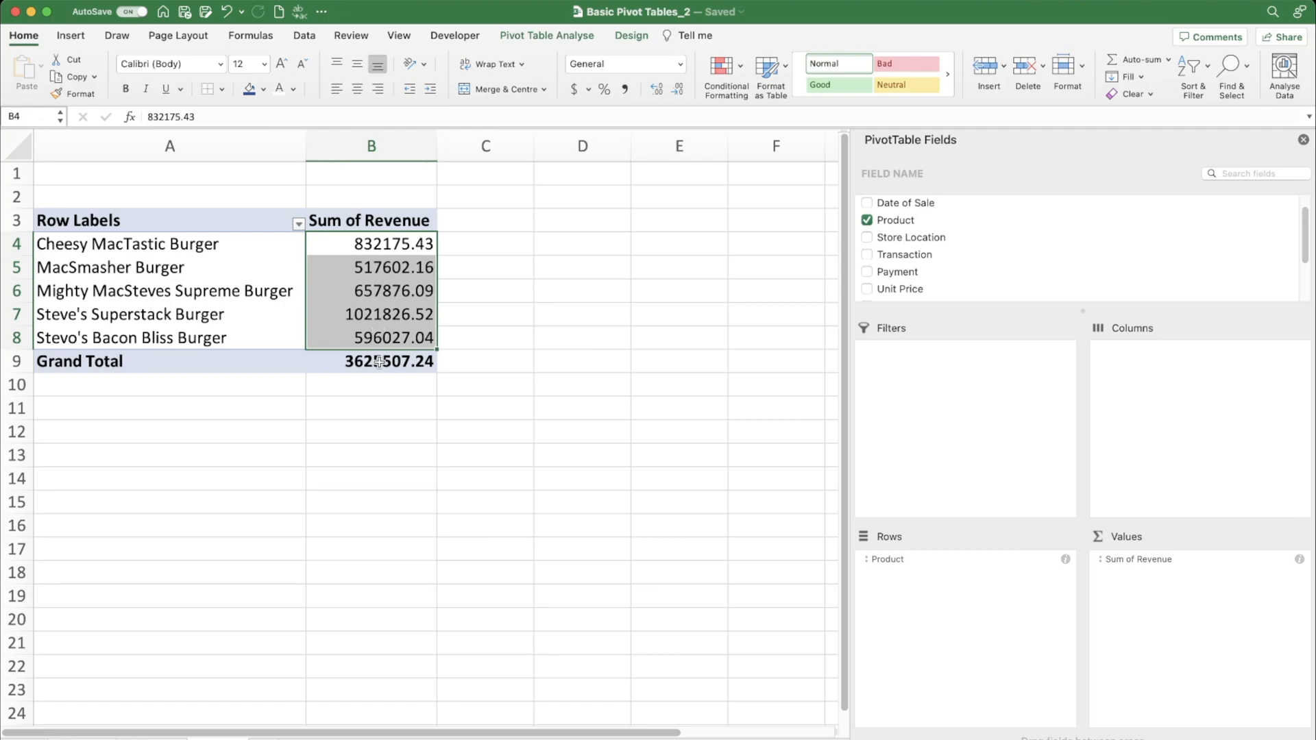
left_click(381, 364)
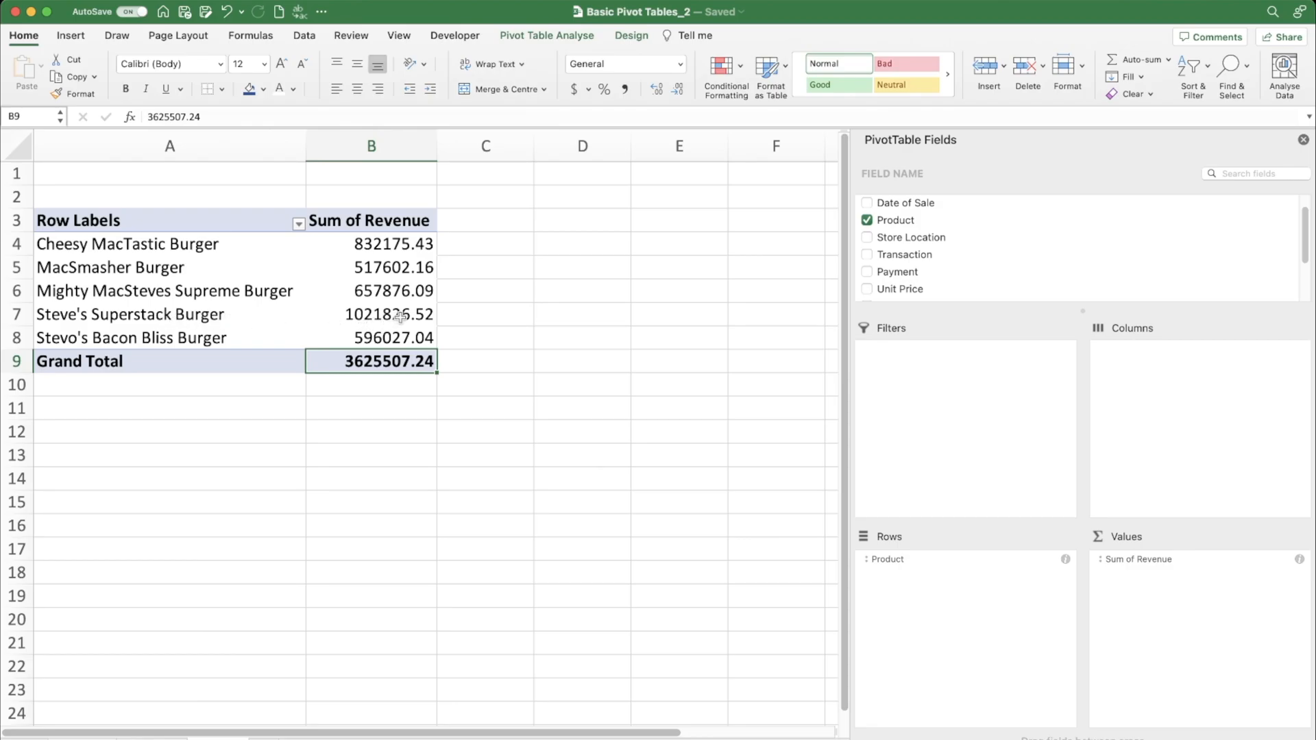
Copy Steve's Superstack Burger with its revenue from the pivot table into B4 as the revenue answer to question 1
left_click_drag(407, 316, 224, 315)
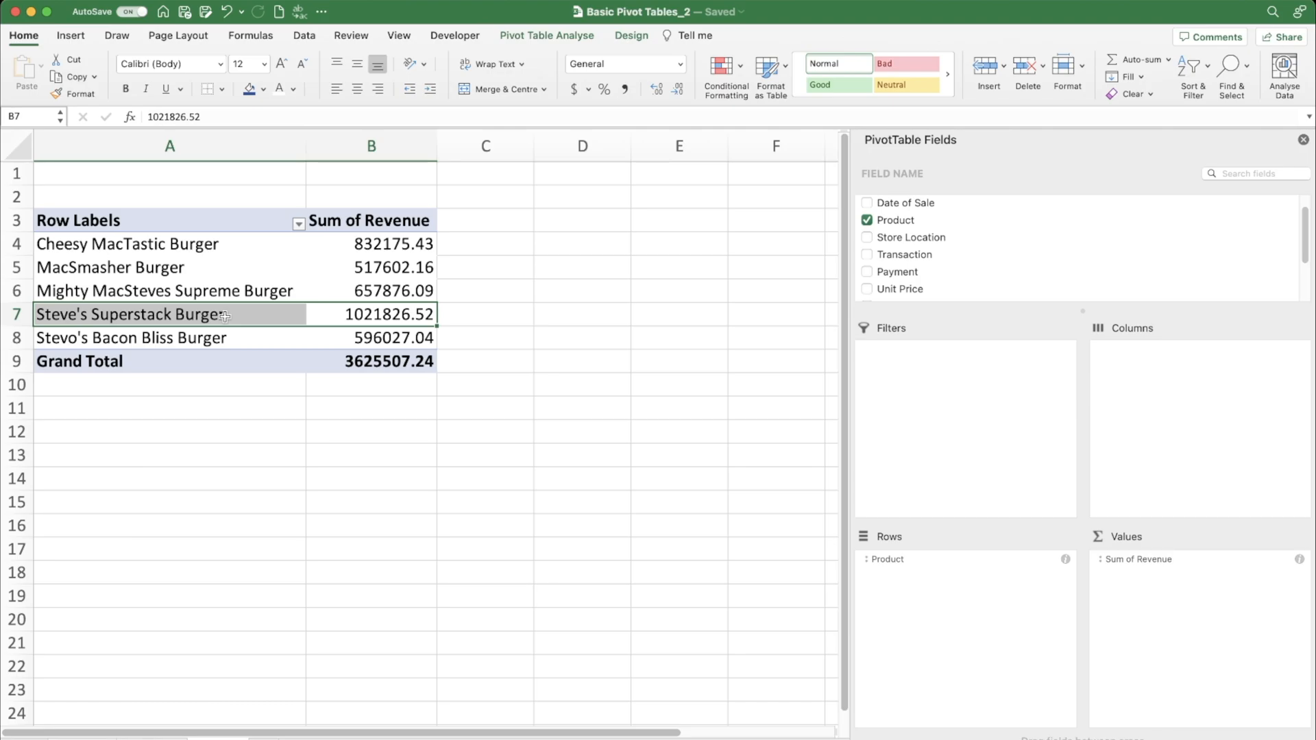
key("super+c")
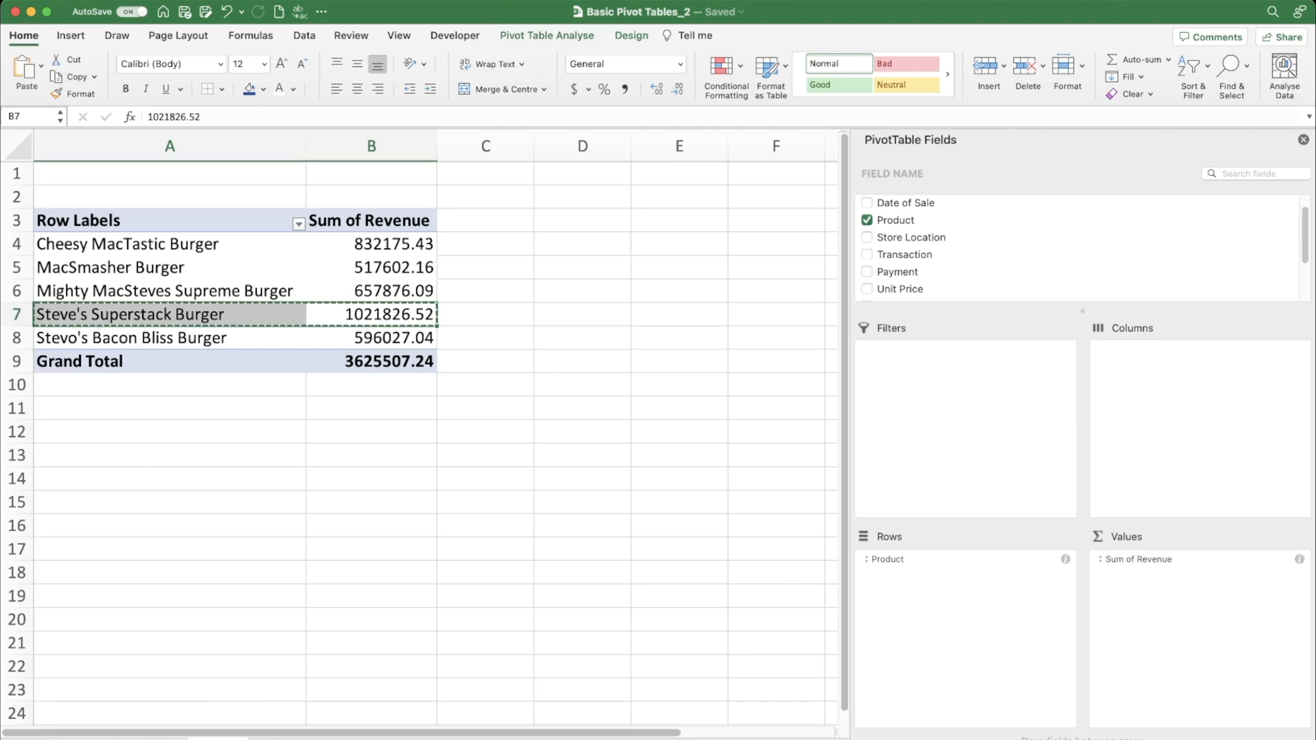
left_click(153, 738)
left_click(150, 236)
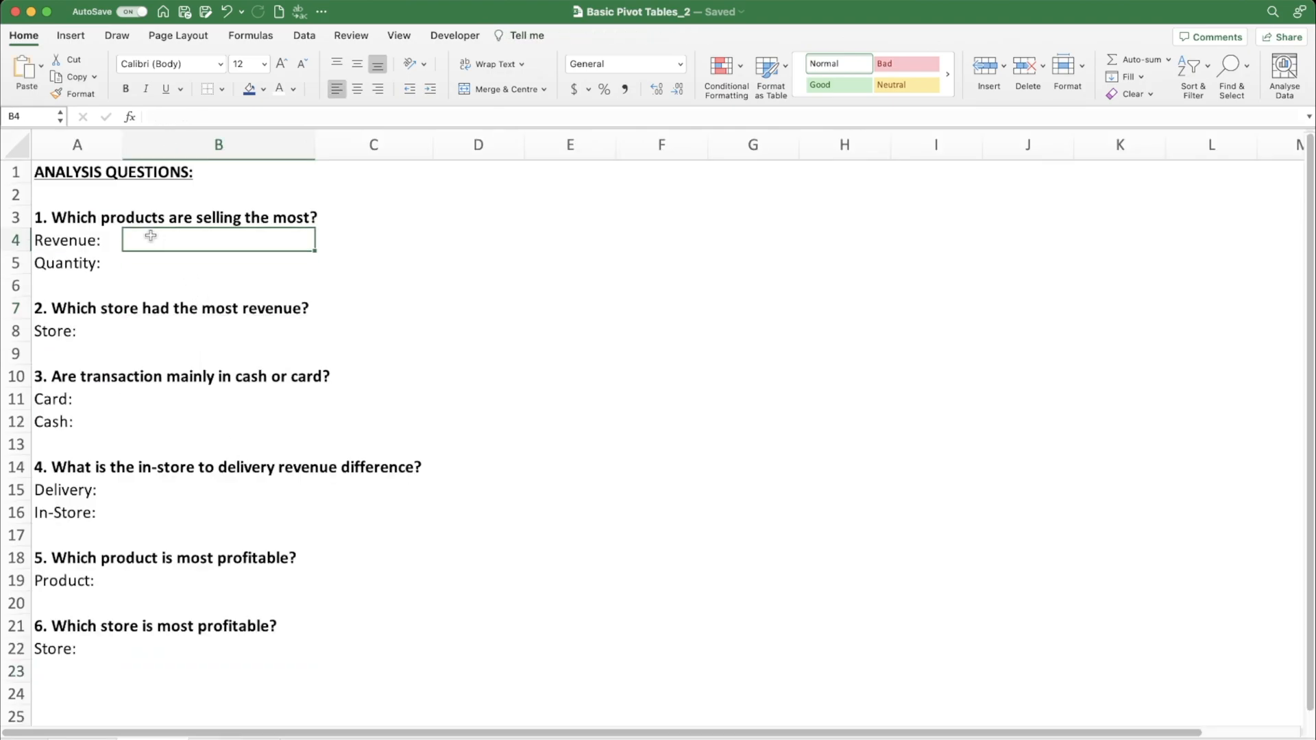
key("super+v")
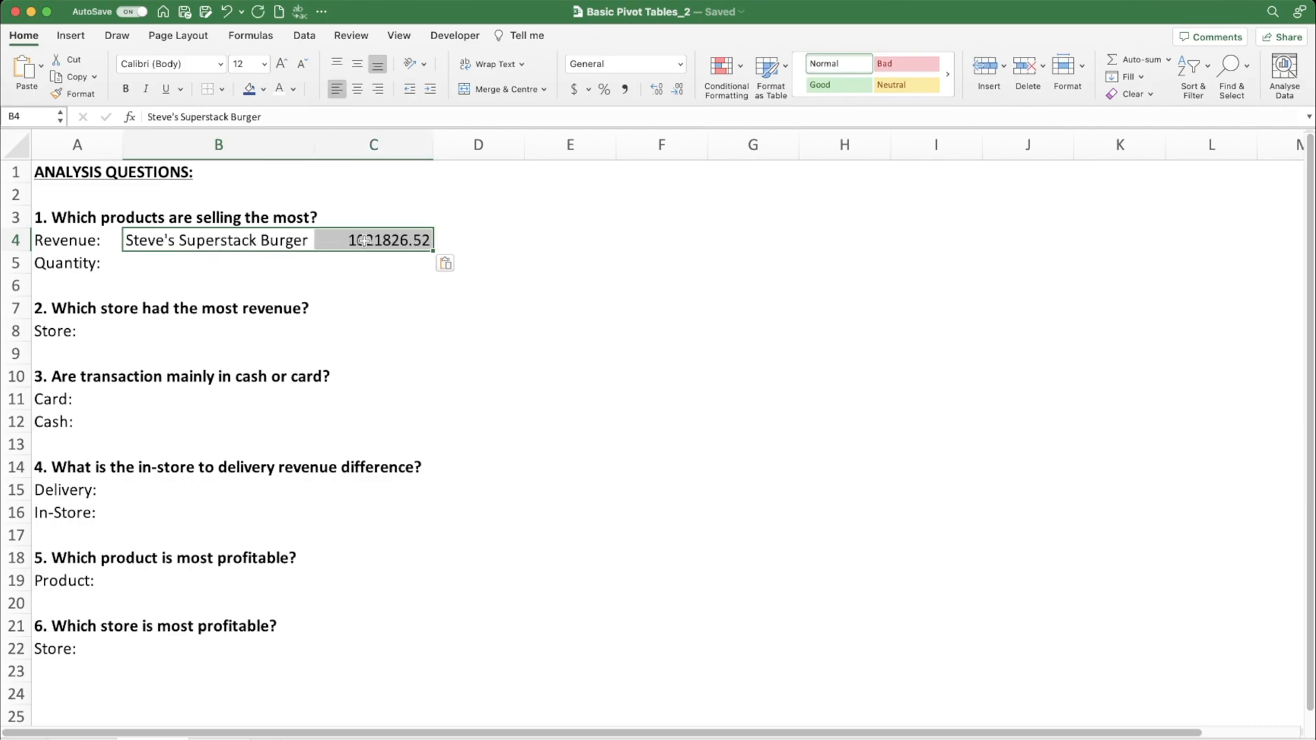
Format the revenue in C4 as dollar currency without decimals and return to the pivot table sheet
left_click(362, 240)
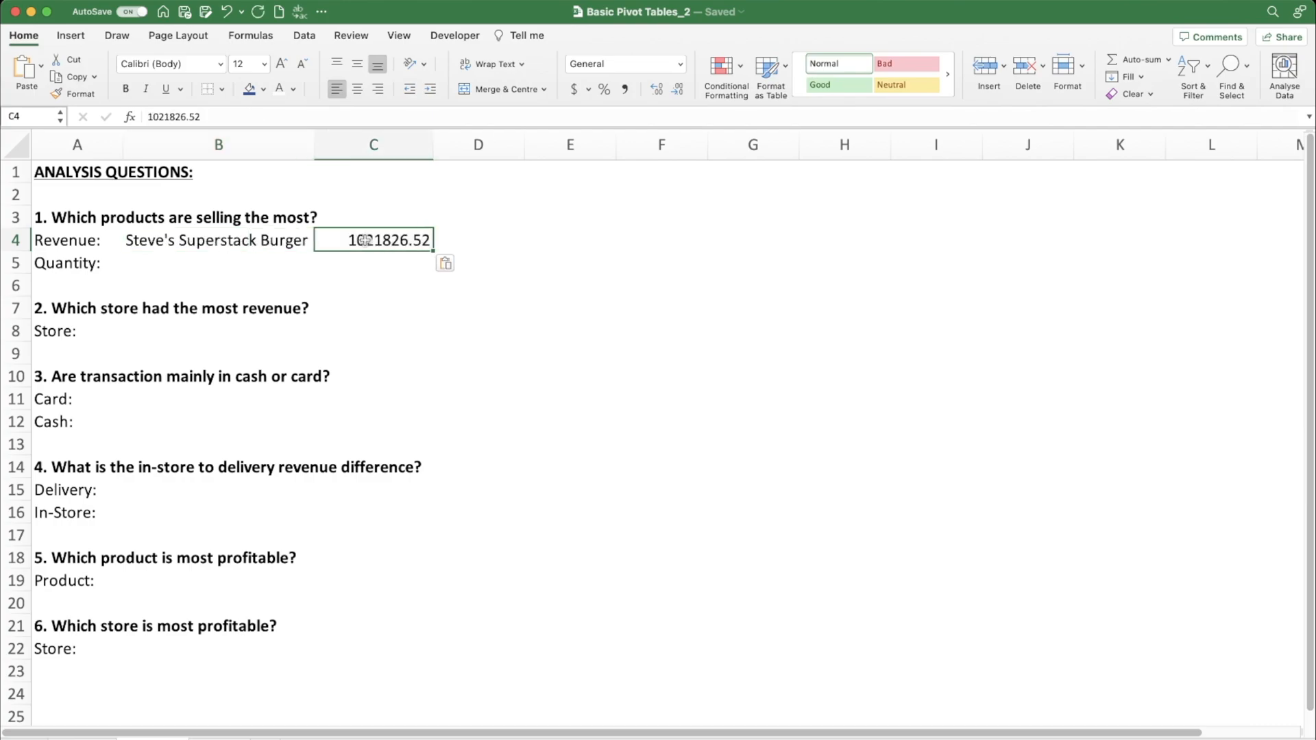
left_click(574, 89)
left_click(677, 89)
left_click(677, 89)
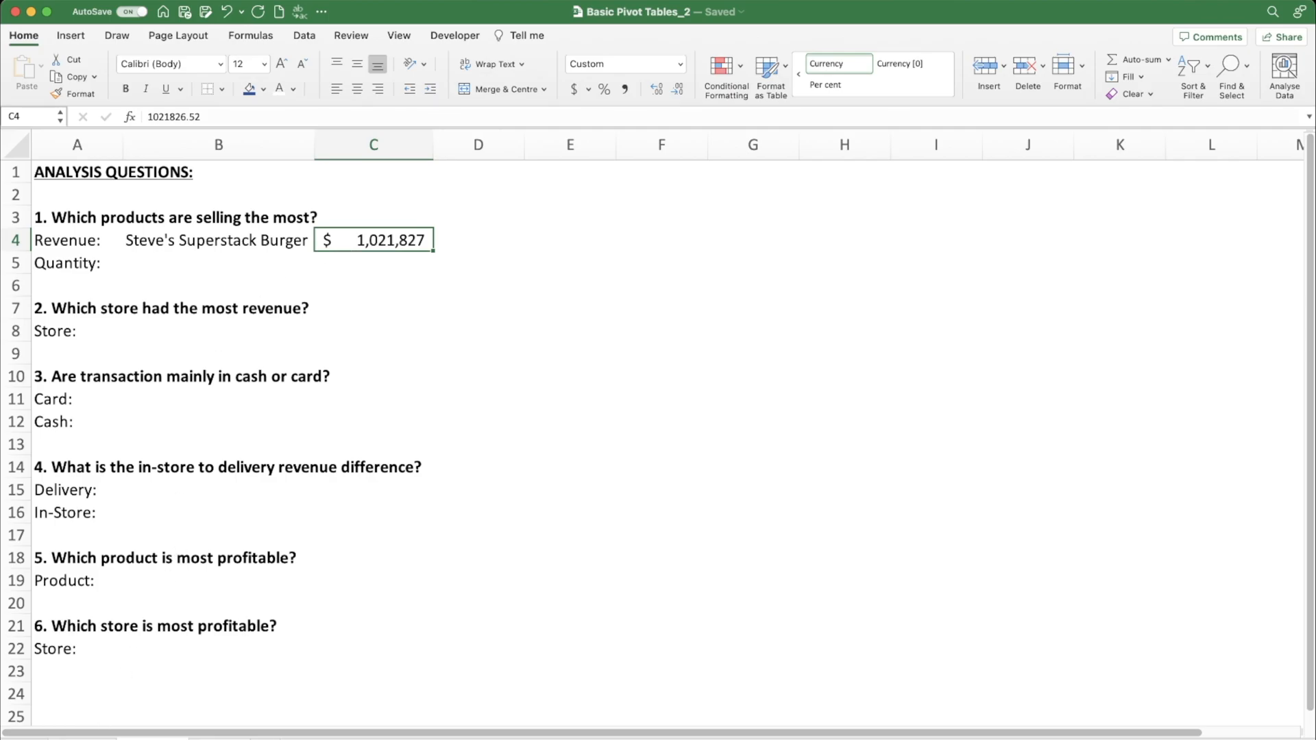
left_click(218, 738)
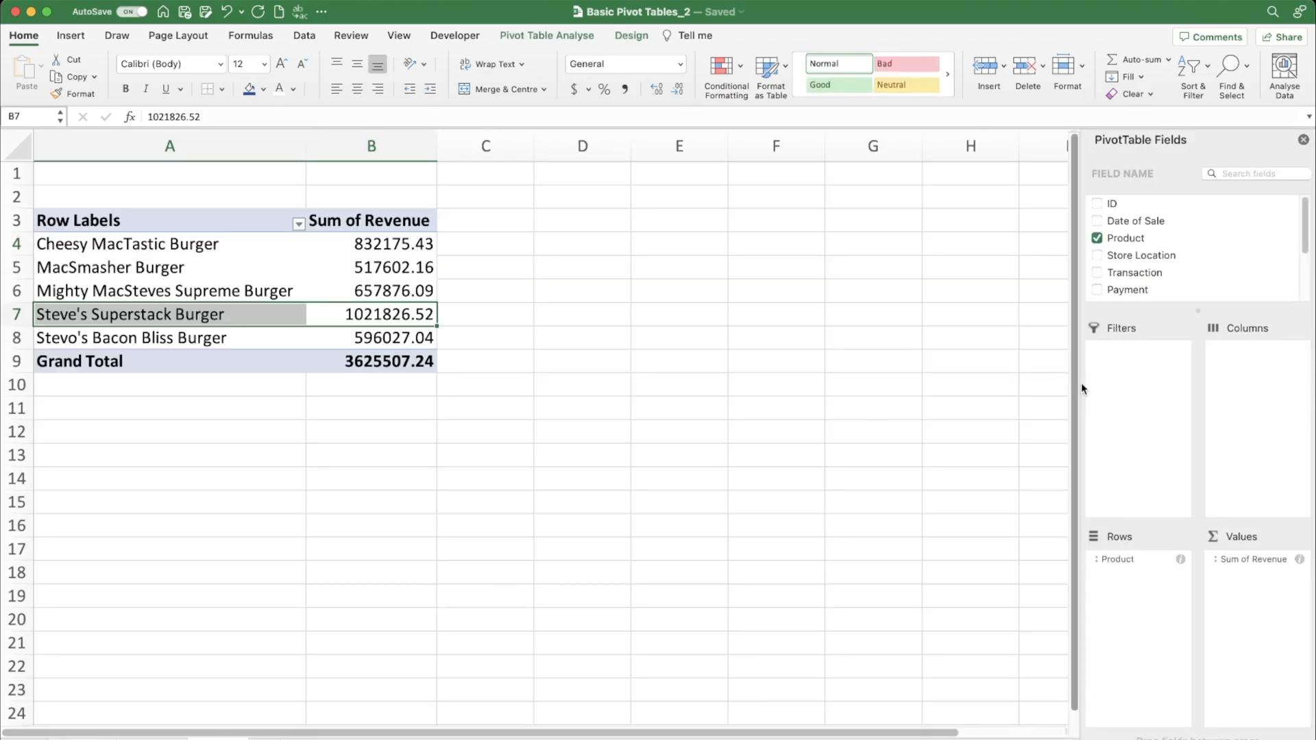
Clear the pivot table's fields and rebuild it with Product as rows and the sum of Quantity as values
left_click_drag(1078, 384, 808, 383)
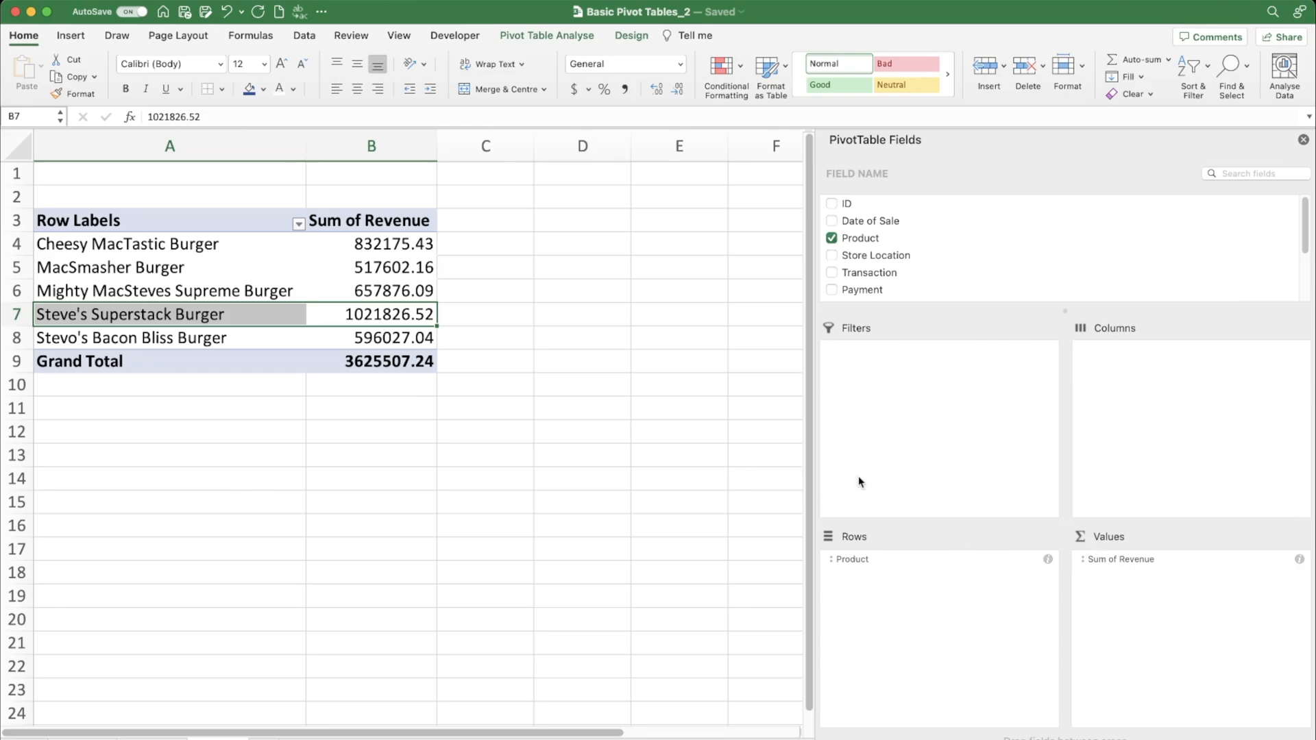
left_click_drag(1128, 562, 492, 501)
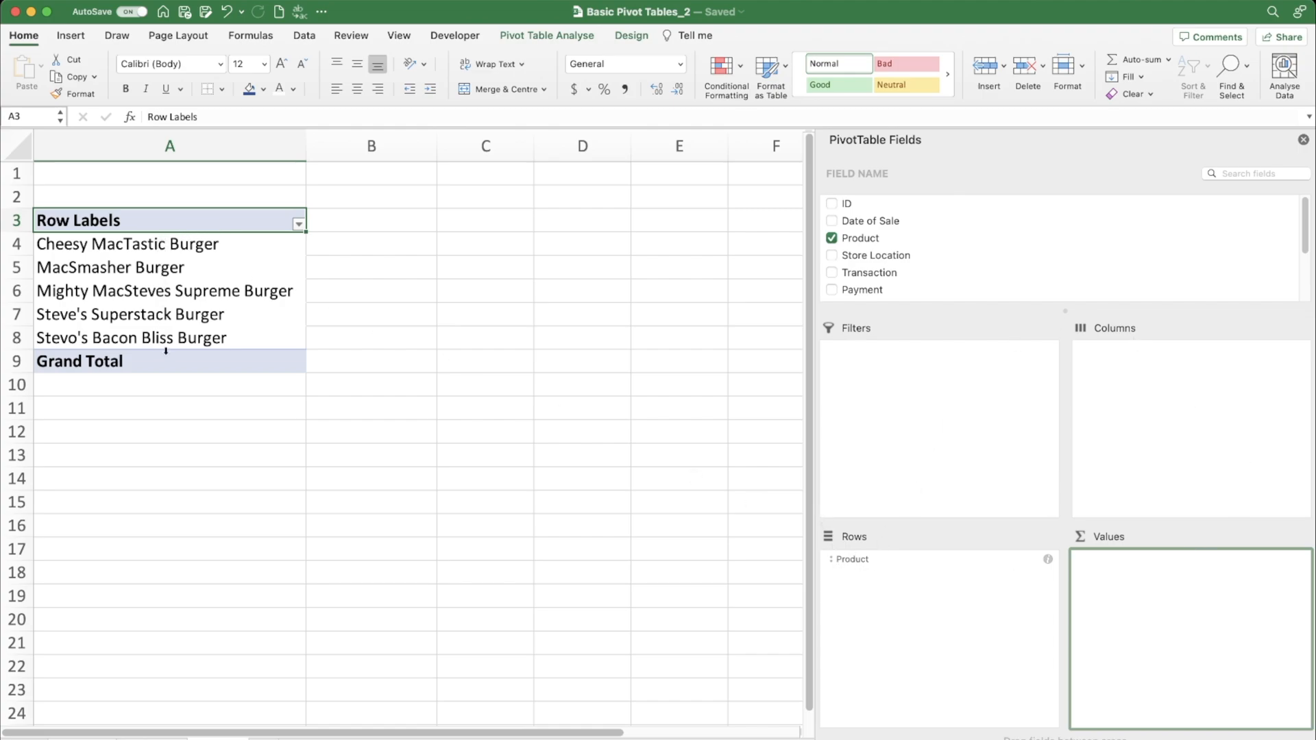
left_click_drag(856, 558, 589, 543)
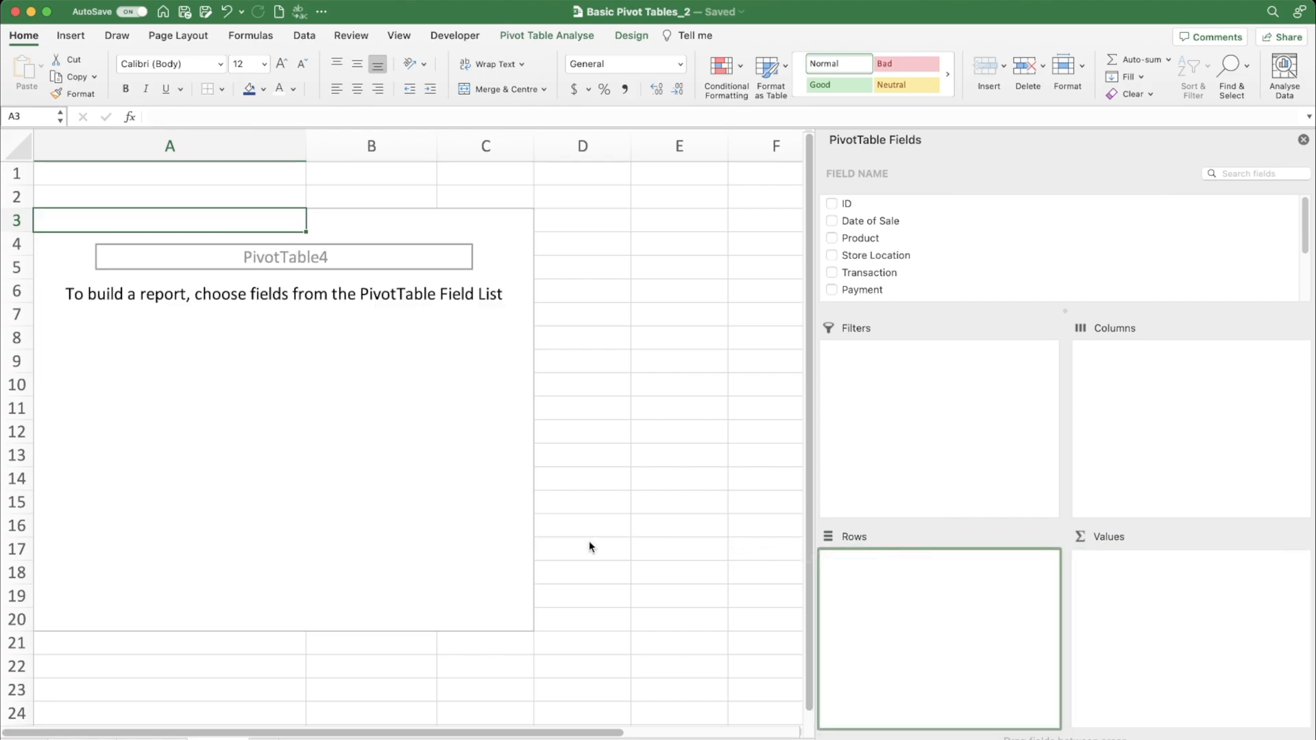
left_click_drag(864, 240, 900, 579)
scroll(893, 273, "down", 5)
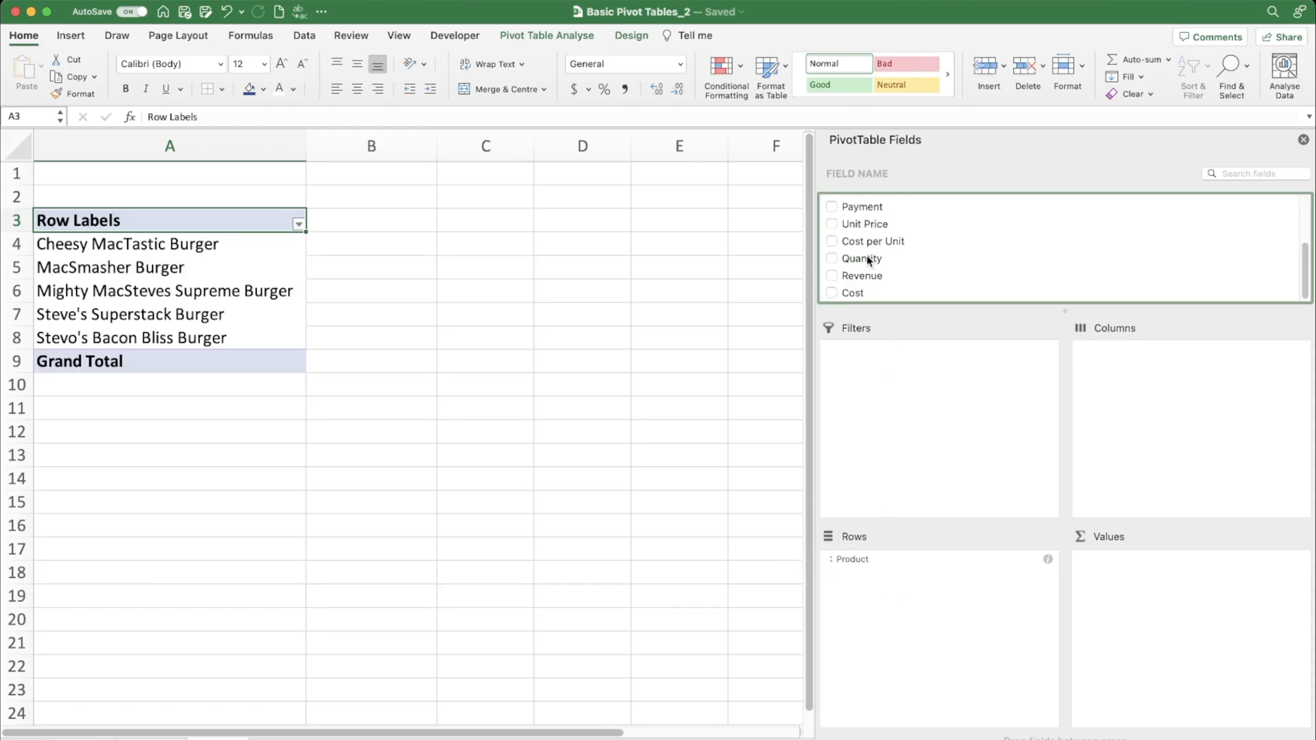
left_click_drag(868, 260, 1148, 582)
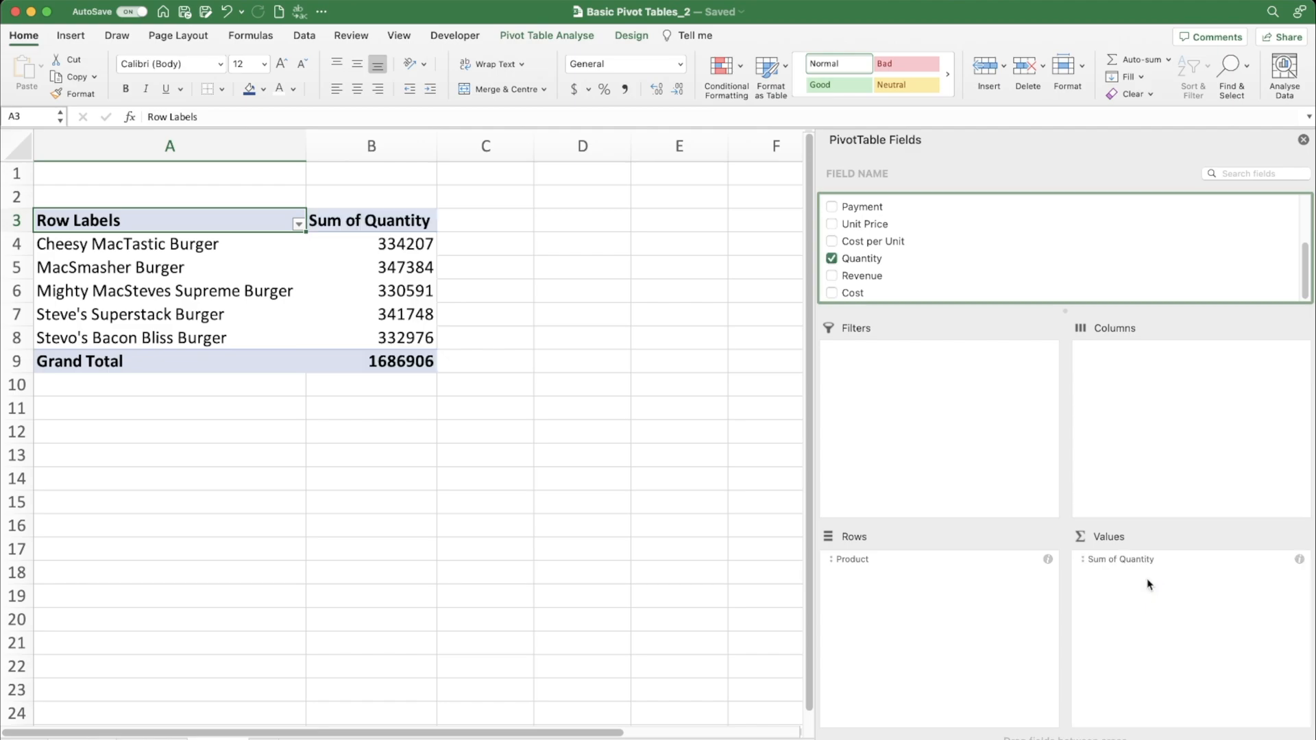
Compare the quantities per product and copy MacSmasher Burger with its quantity into B5 as the quantity answer to question 1
left_click_drag(156, 246, 182, 332)
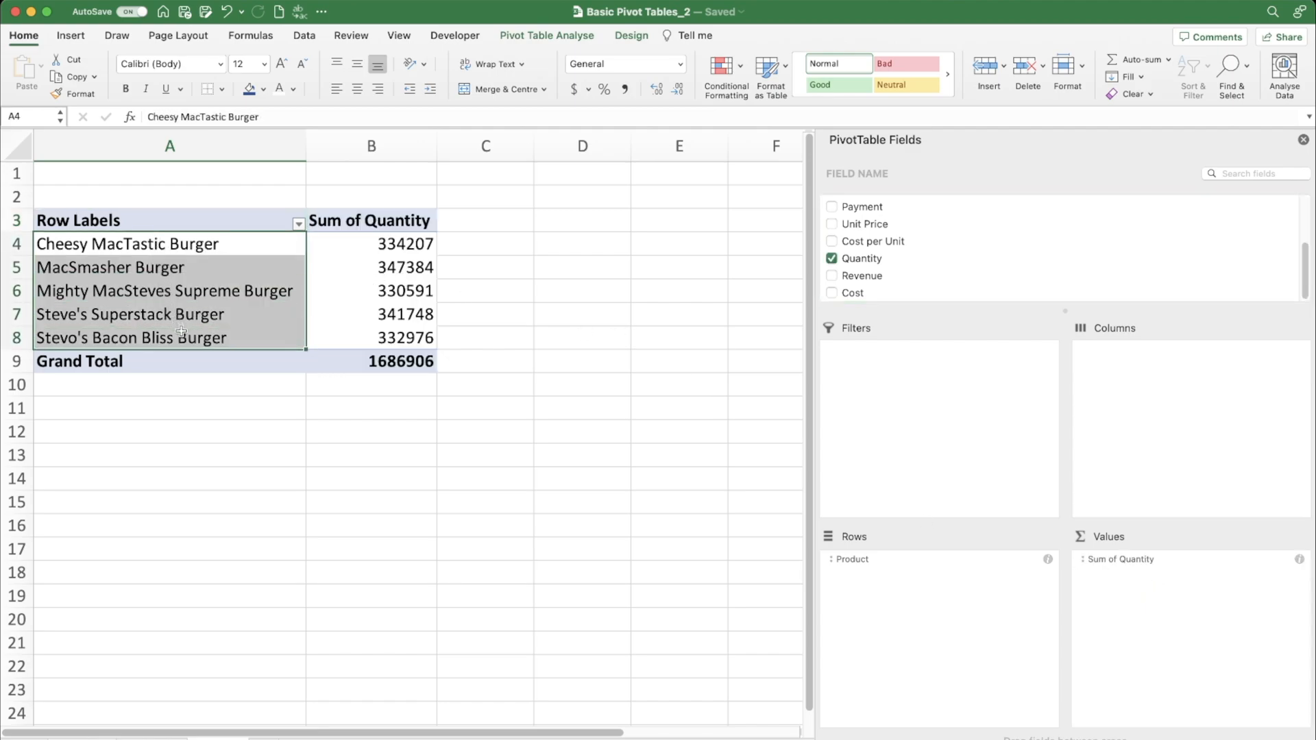
left_click(389, 243)
left_click_drag(388, 243, 418, 331)
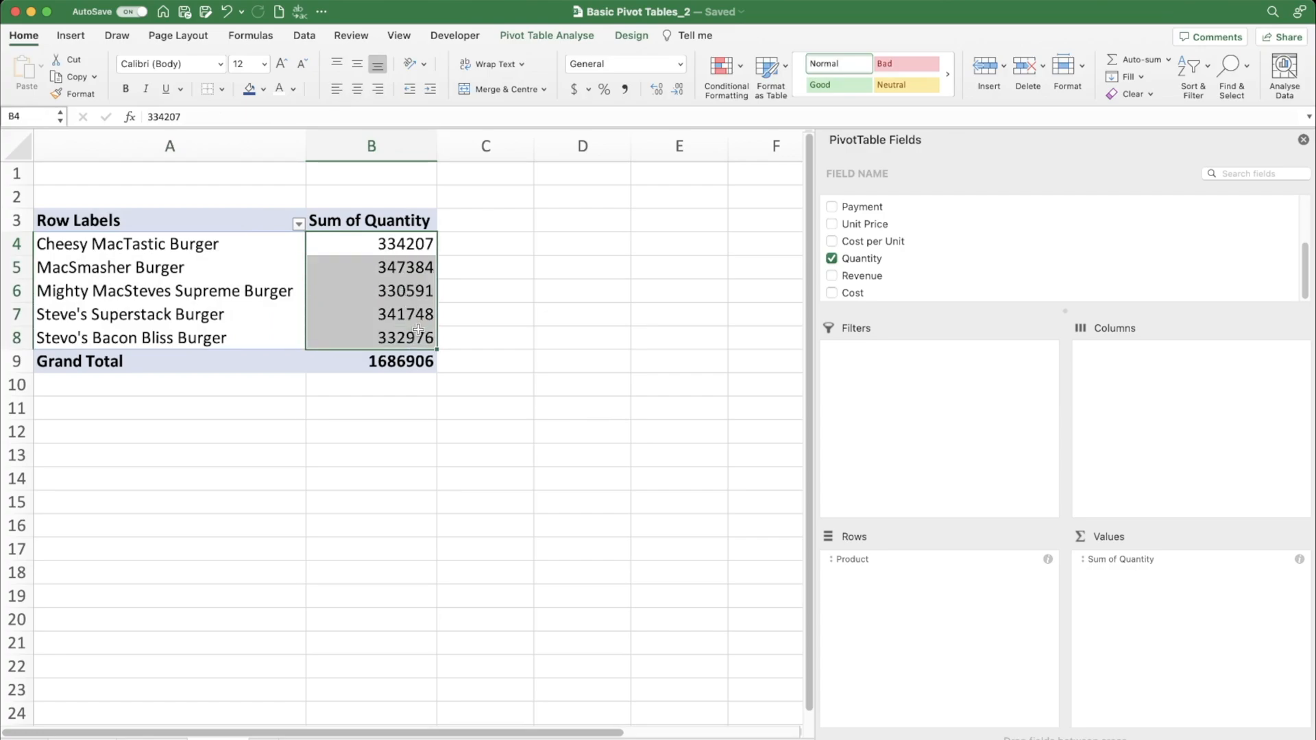
left_click(400, 363)
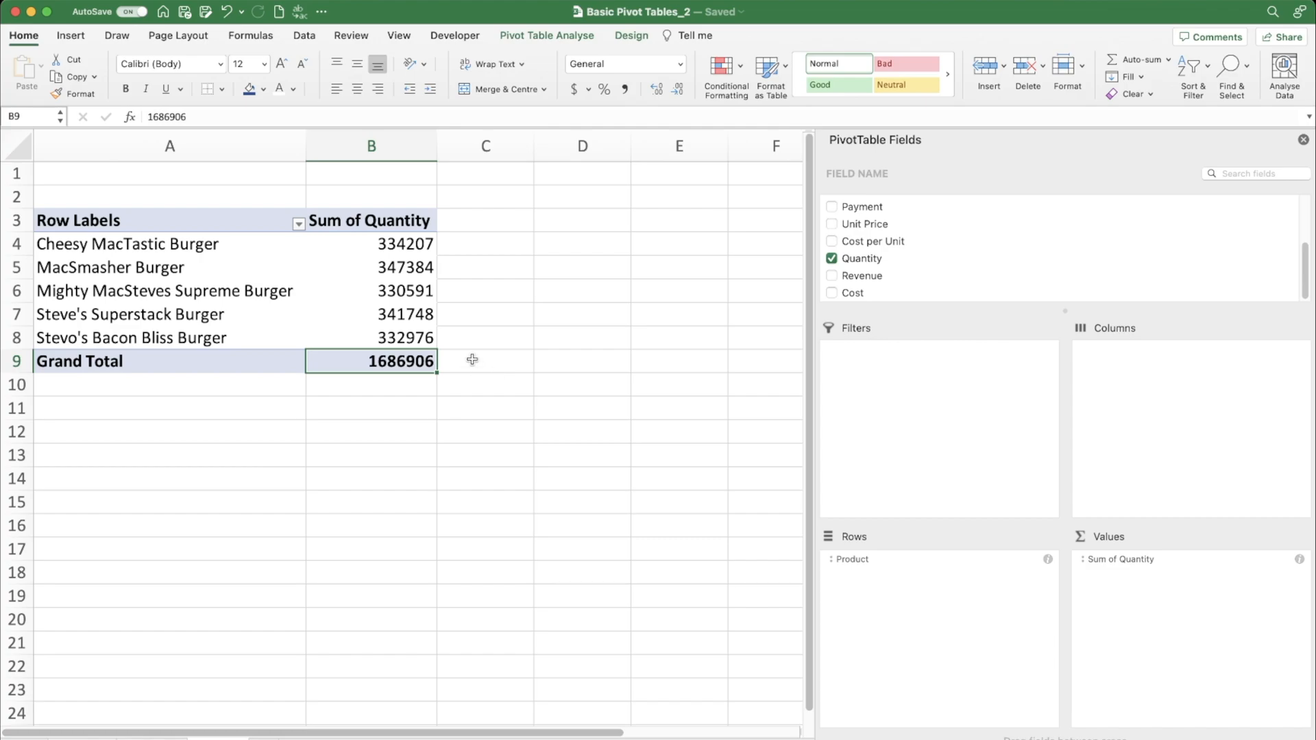
left_click(389, 267)
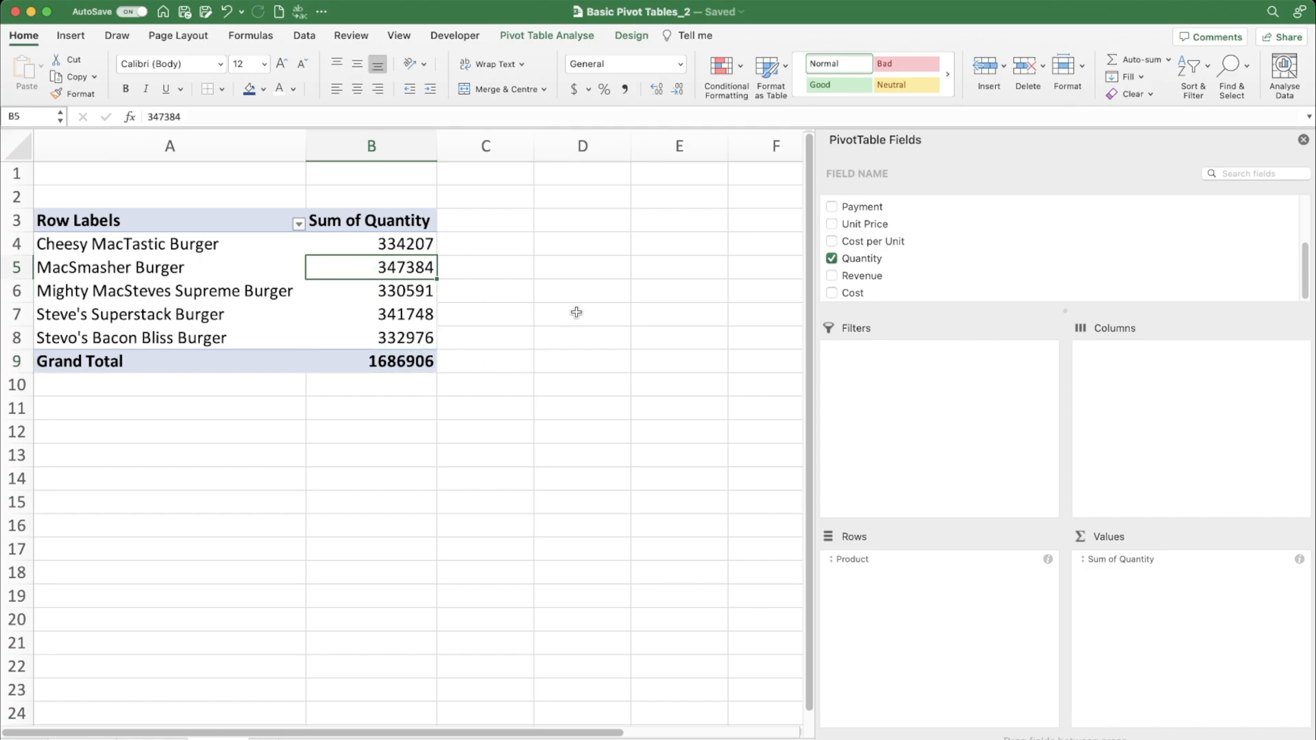
left_click_drag(108, 268, 374, 277)
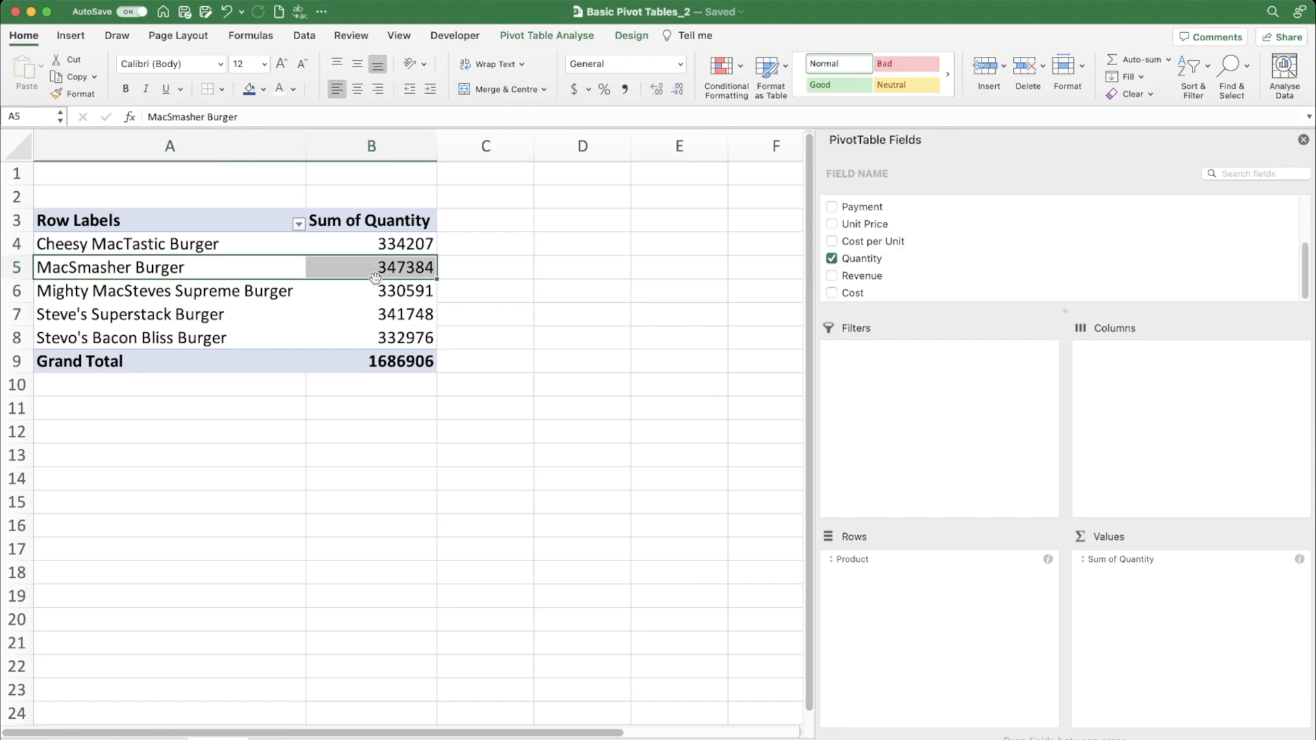
key("super+c")
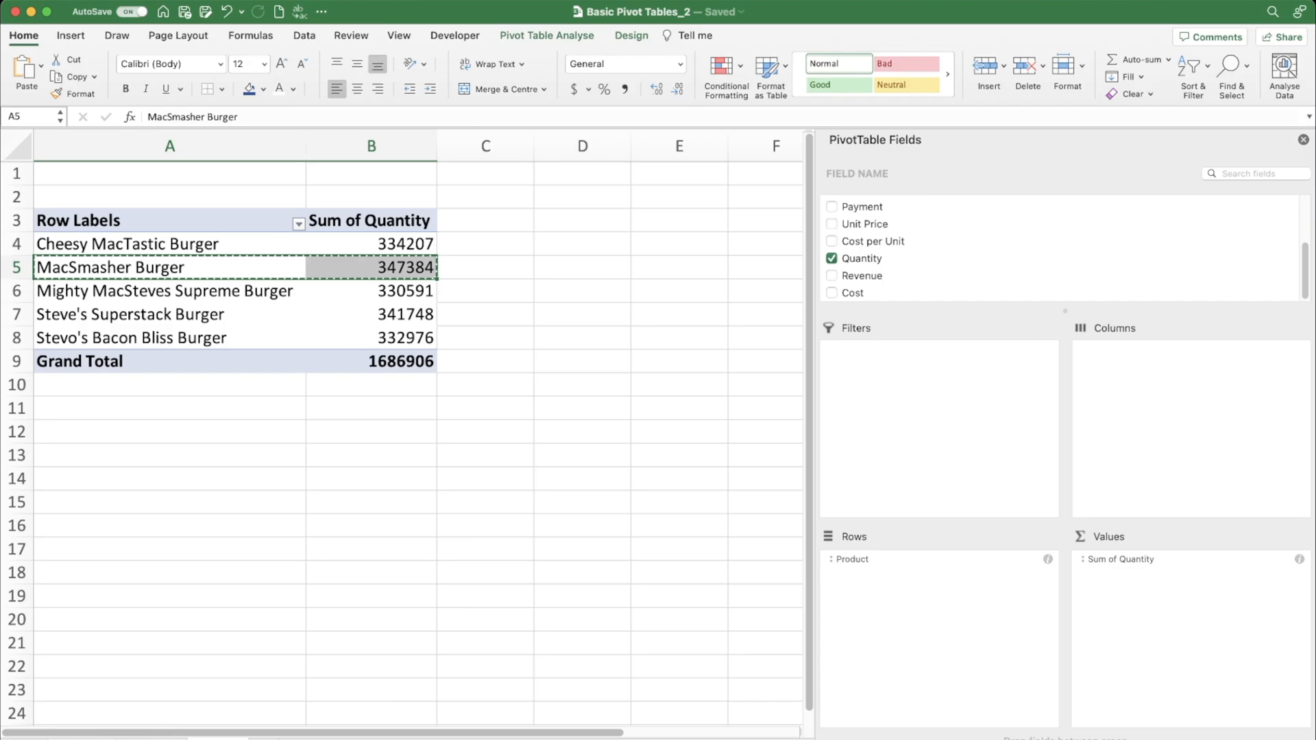
left_click(152, 739)
left_click(198, 277)
left_click(187, 263)
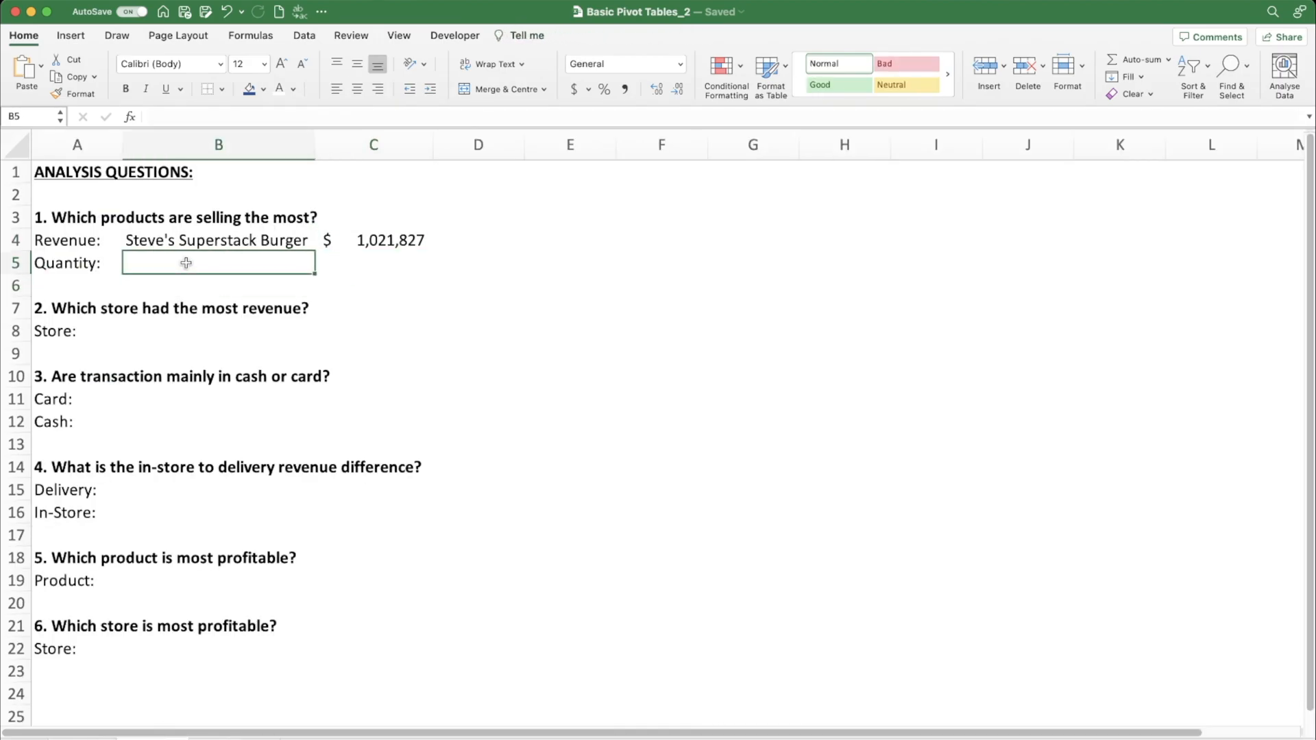
key("super+v")
Format the quantity in C5 with a thousands separator and no decimals
left_click(396, 262)
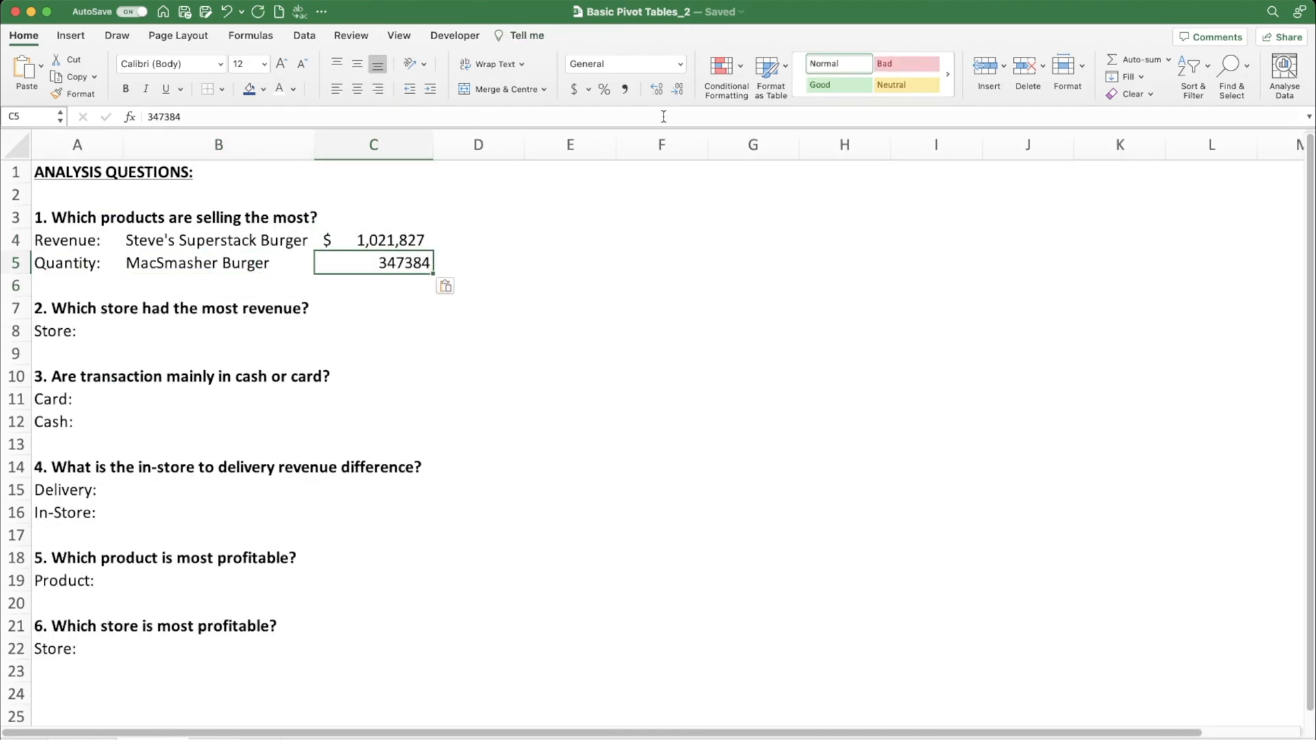
left_click(622, 89)
left_click(675, 89)
left_click(675, 90)
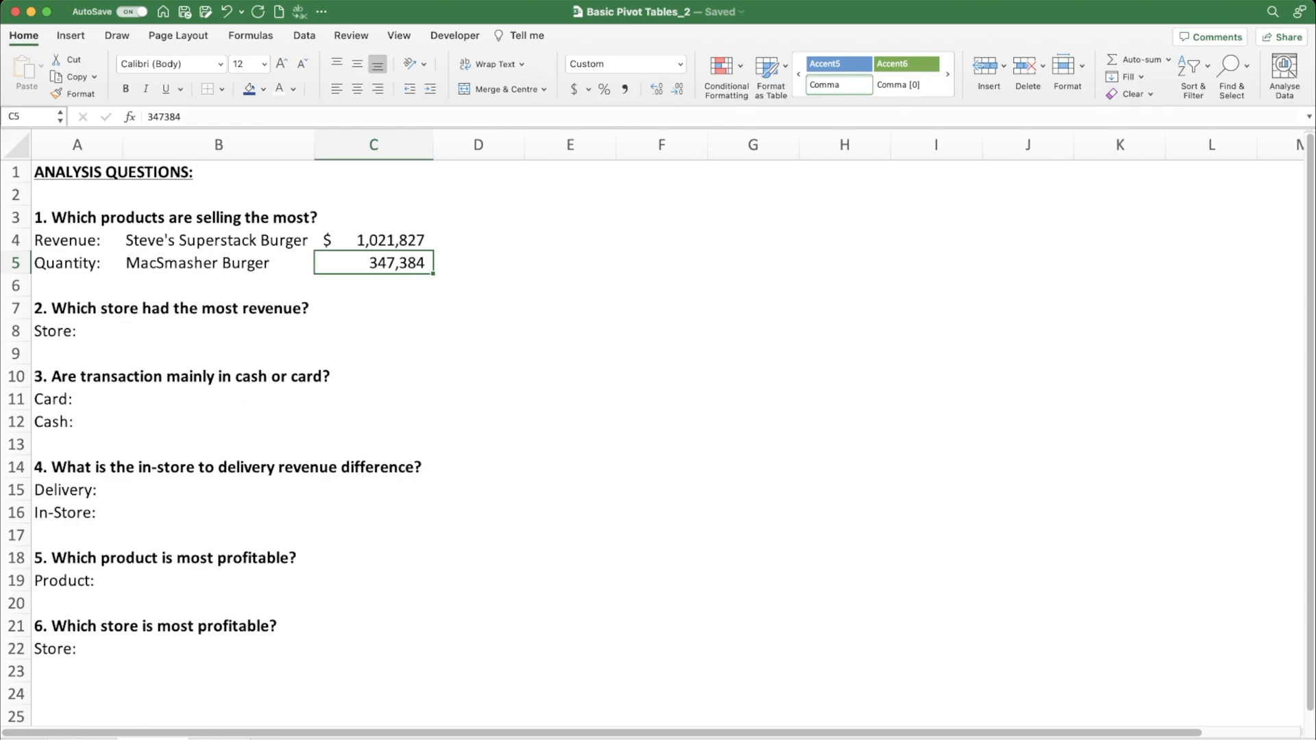
Return to the pivot table sheet and rebuild the pivot table with Store Location as rows and the sum of Revenue as values
left_click(219, 738)
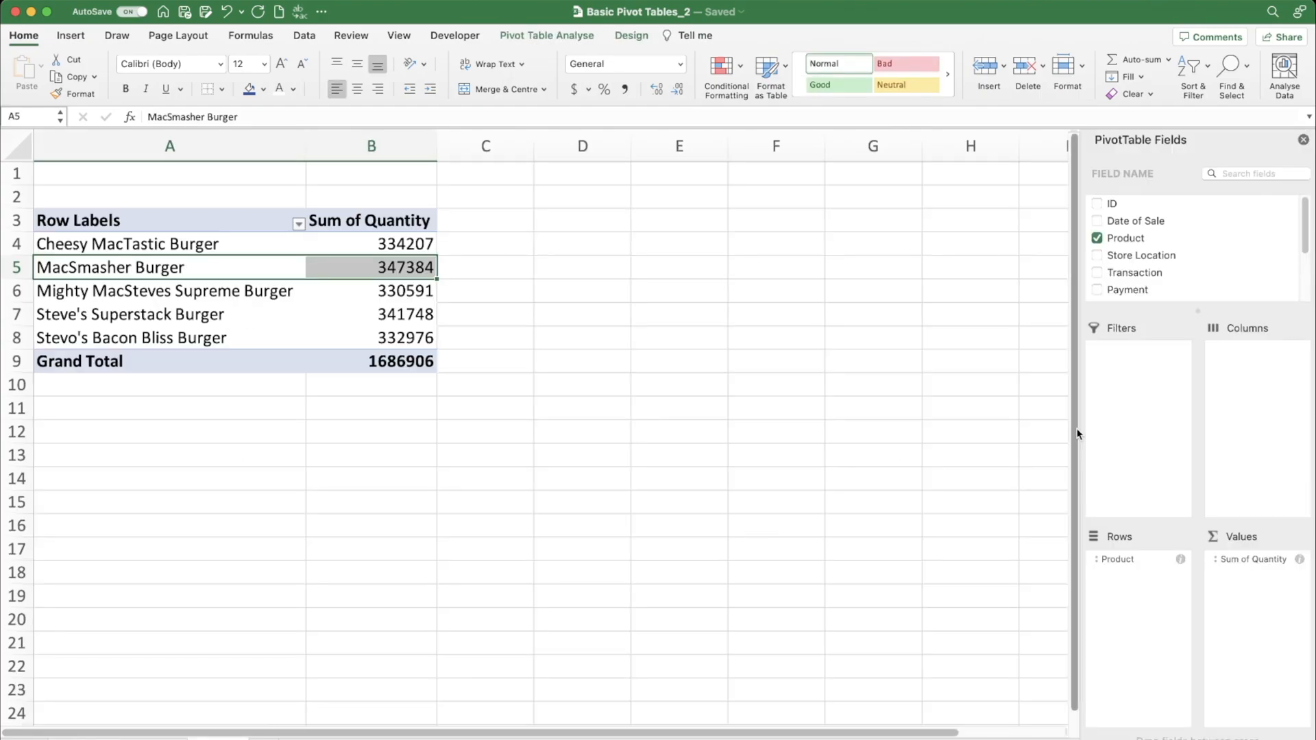
left_click_drag(1080, 430, 808, 479)
left_click_drag(848, 562, 753, 553)
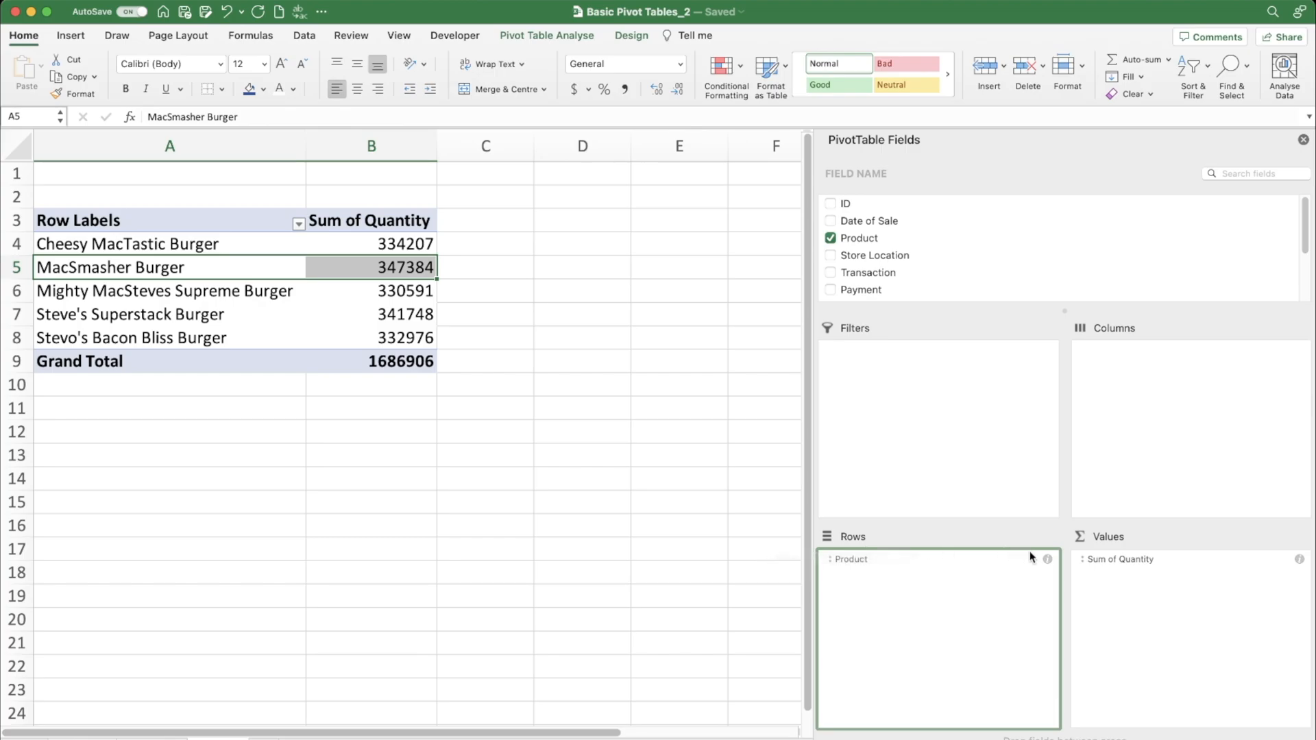
left_click_drag(1098, 557, 602, 507)
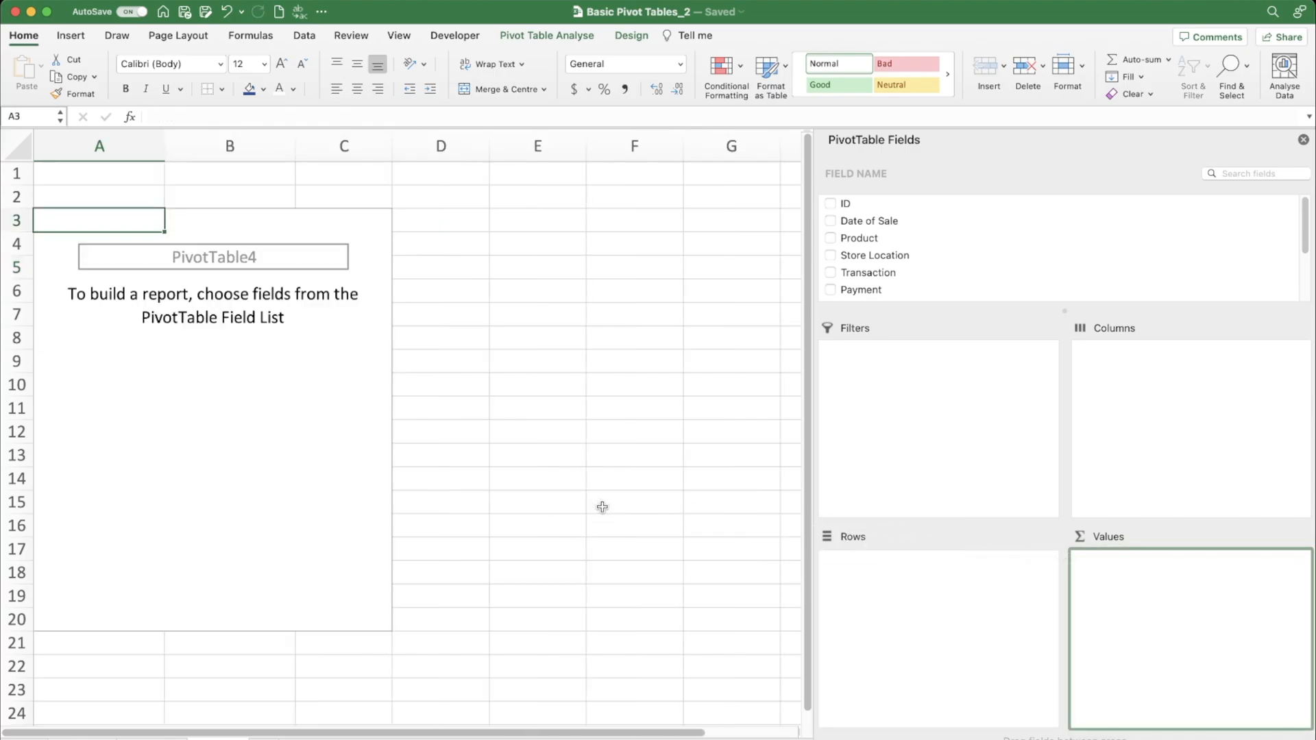
scroll(971, 216, "down", 3)
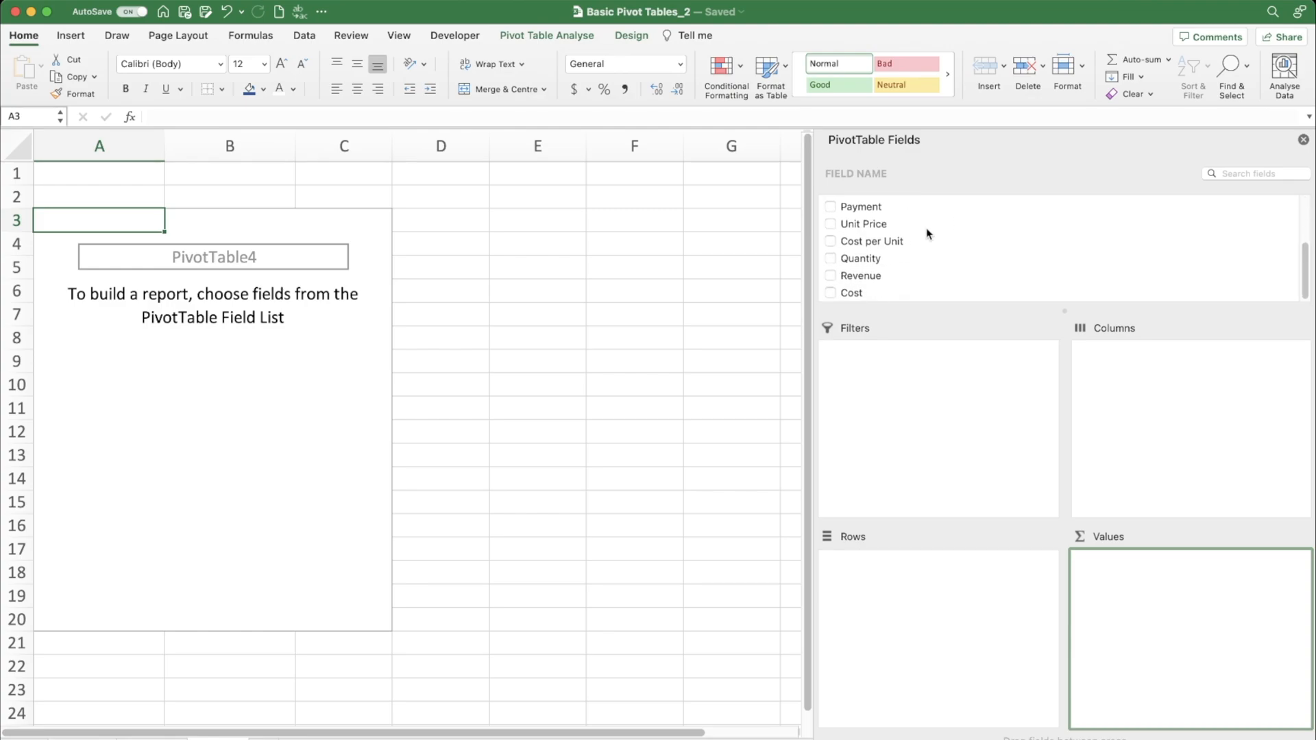
left_click_drag(853, 275, 1165, 582)
scroll(880, 245, "up", 3)
left_click_drag(868, 243, 914, 569)
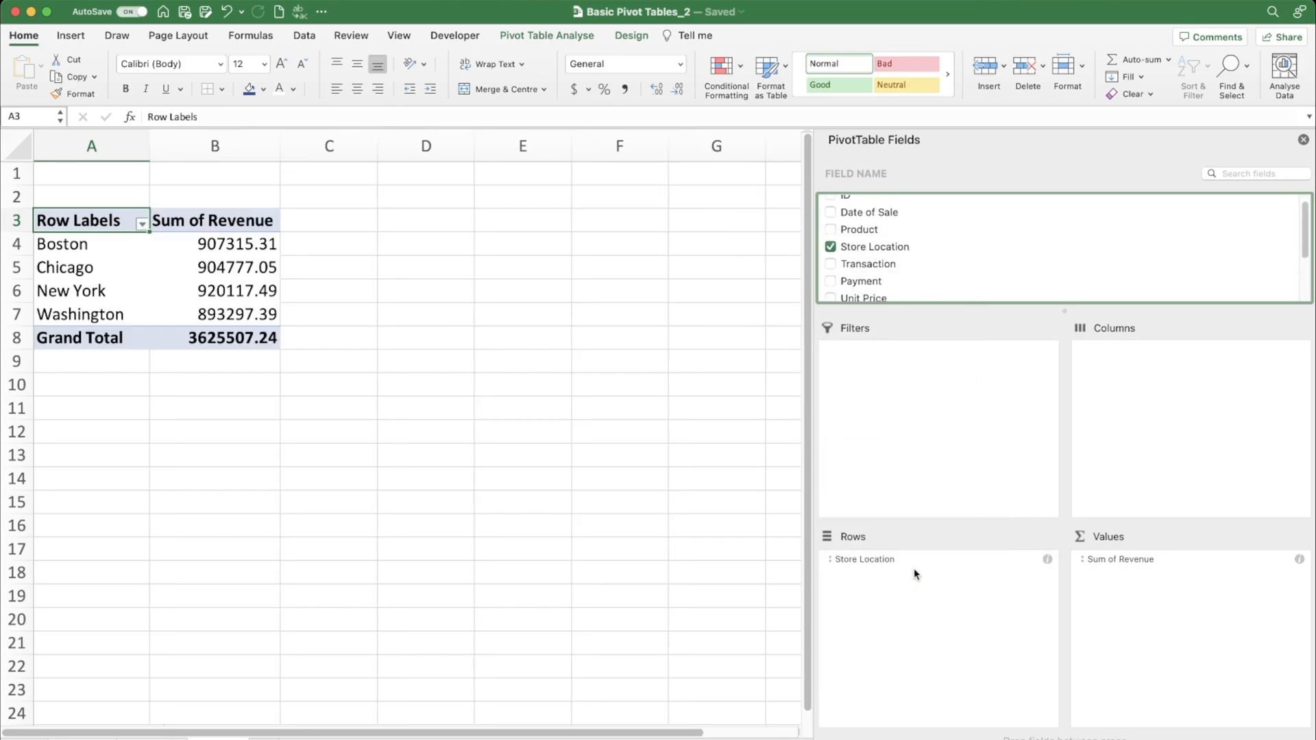
Compare the store revenues and copy New York with its revenue into B8 as the answer to question 2
left_click(379, 306)
left_click(108, 241)
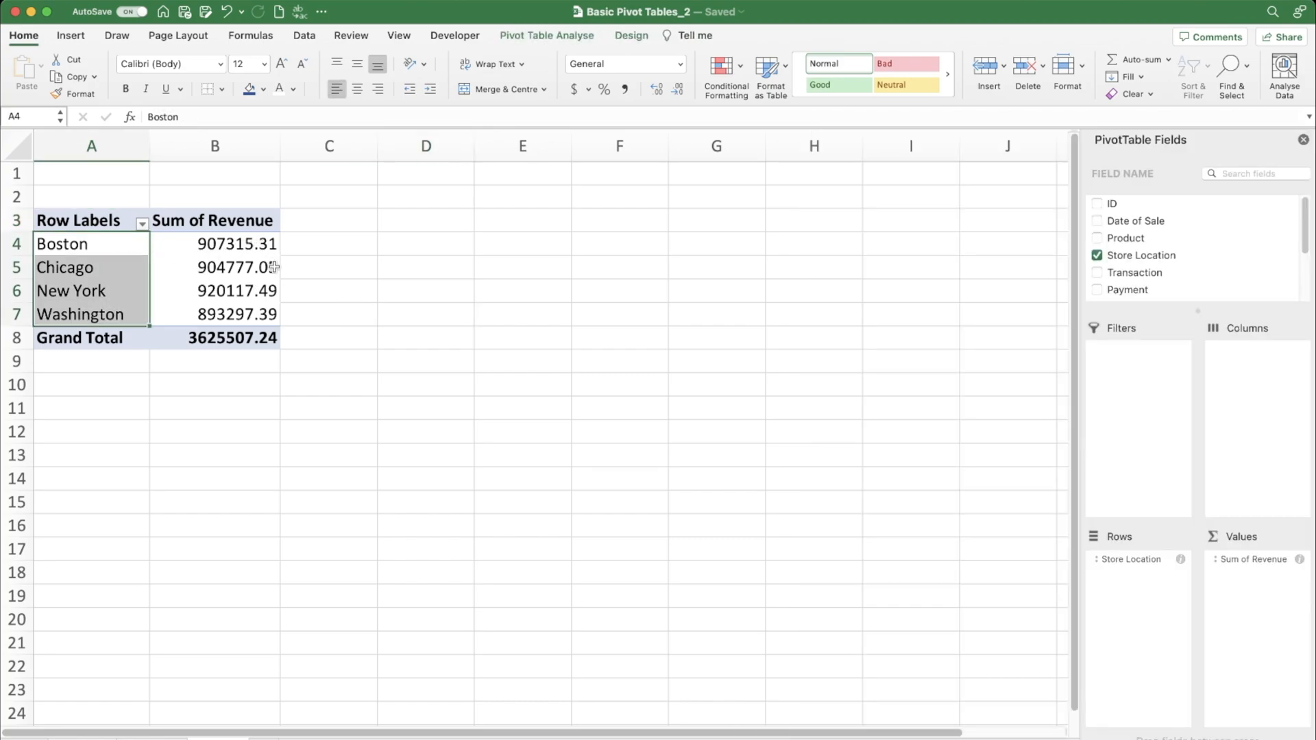
left_click(218, 292)
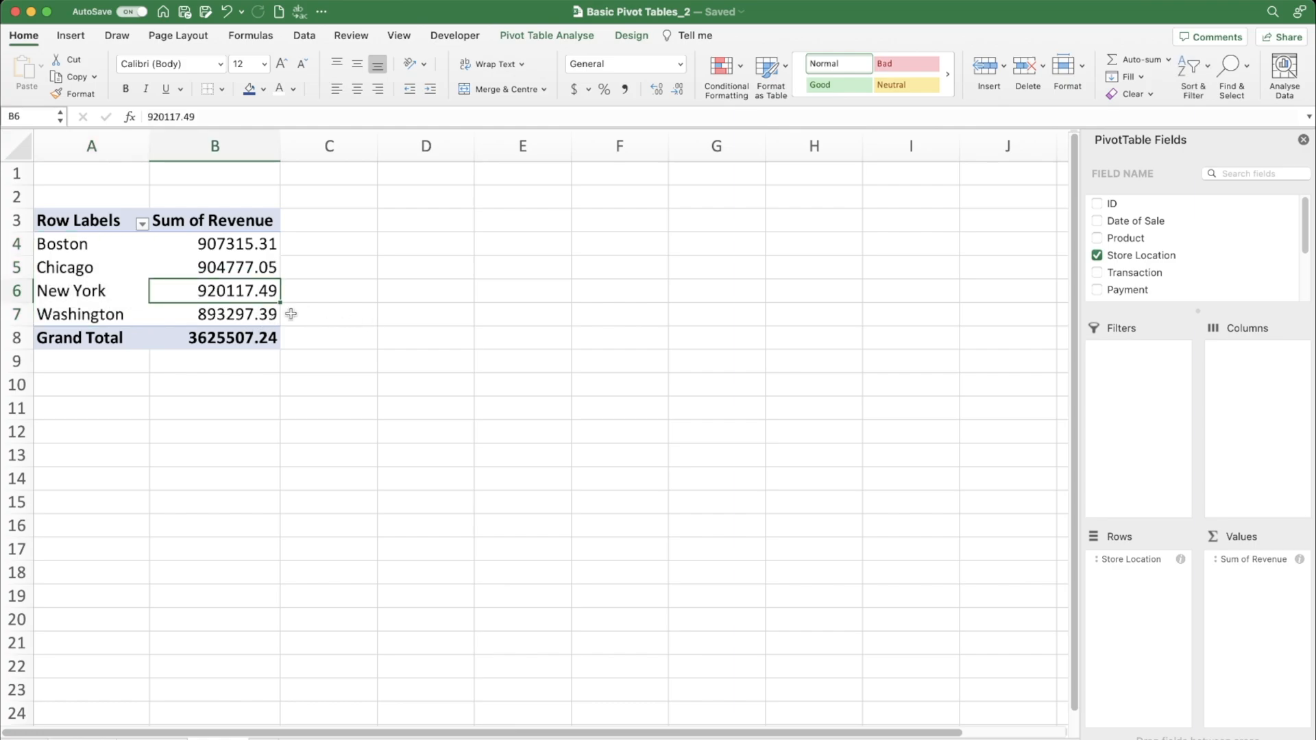
left_click_drag(98, 291, 205, 295)
key("super+c")
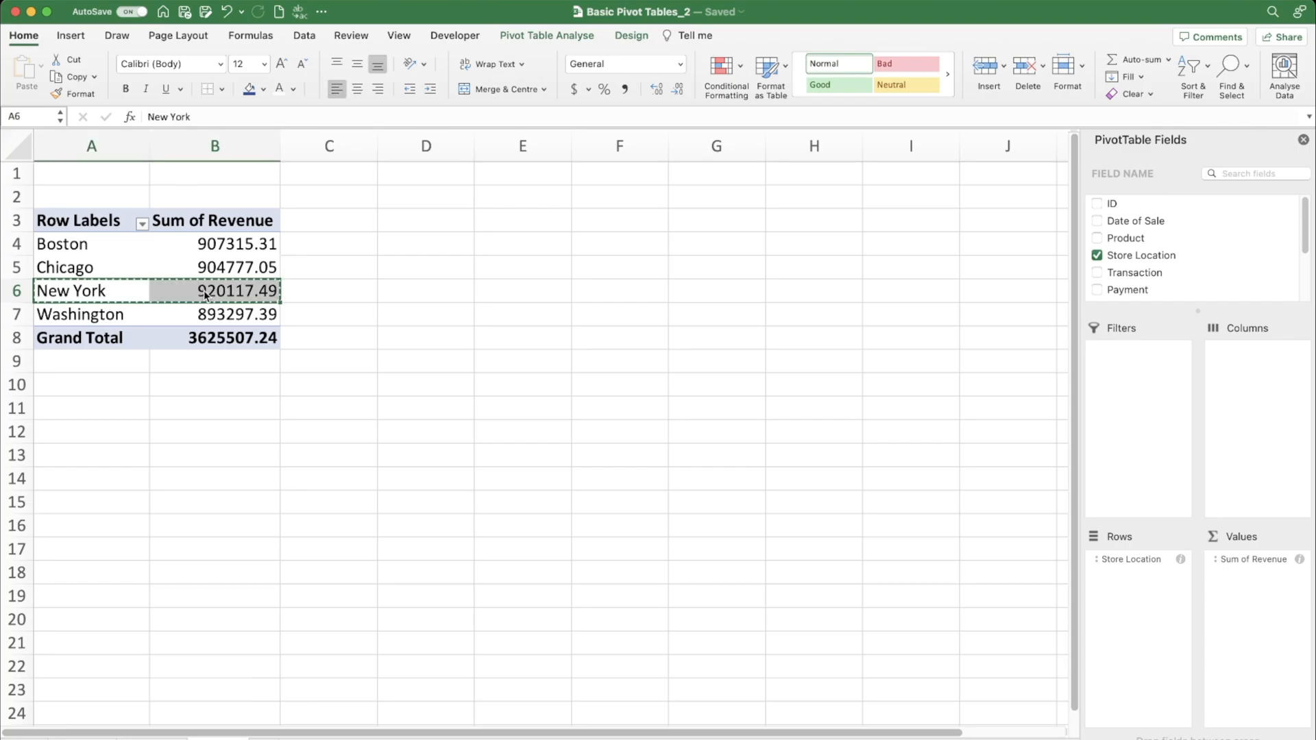
left_click(156, 738)
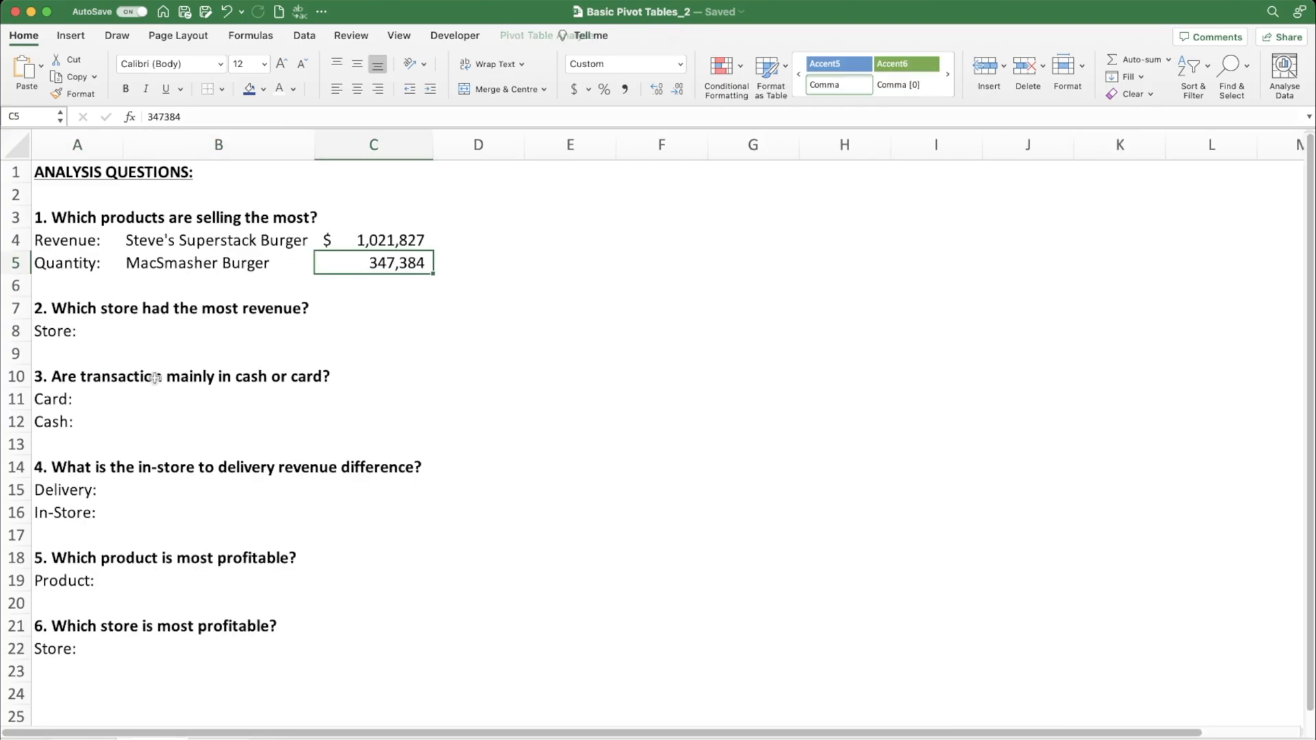
left_click(102, 331)
left_click(147, 332)
key("super+v")
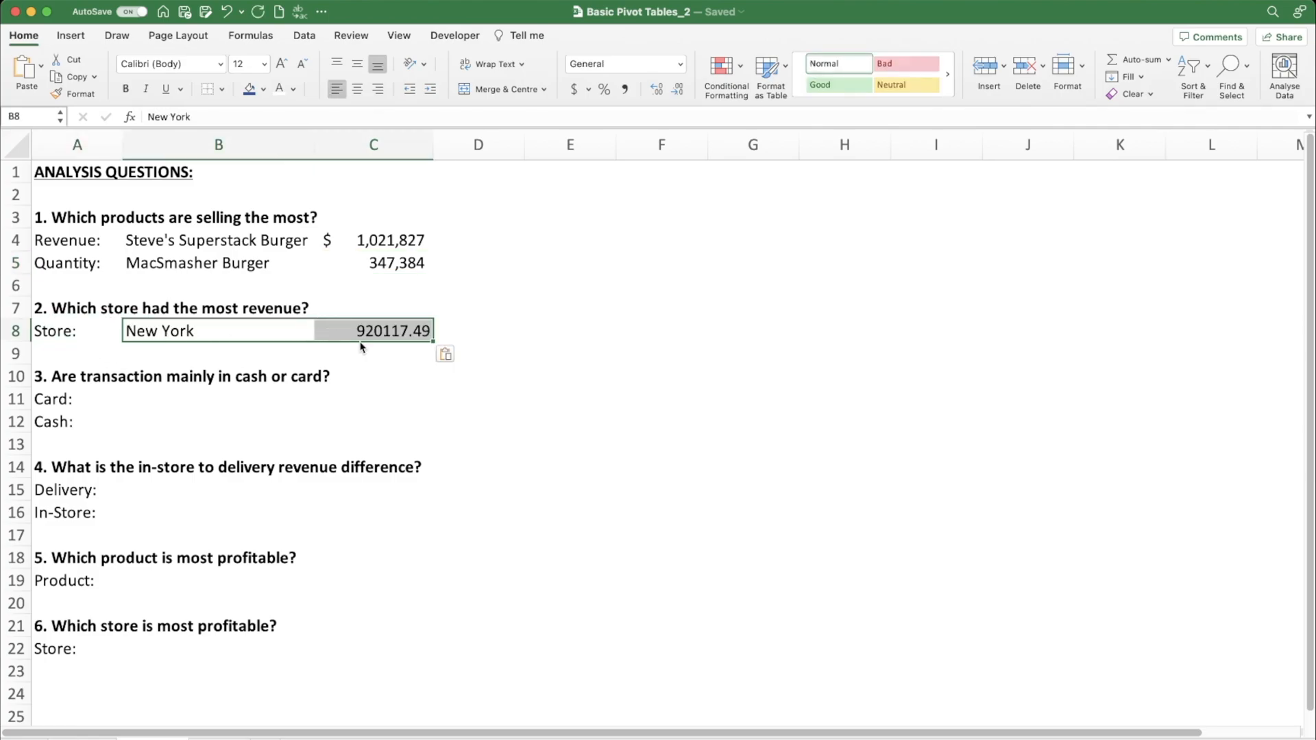
Copy the currency formatting of C4 onto the New York revenue in C8
left_click(376, 240)
left_click(74, 93)
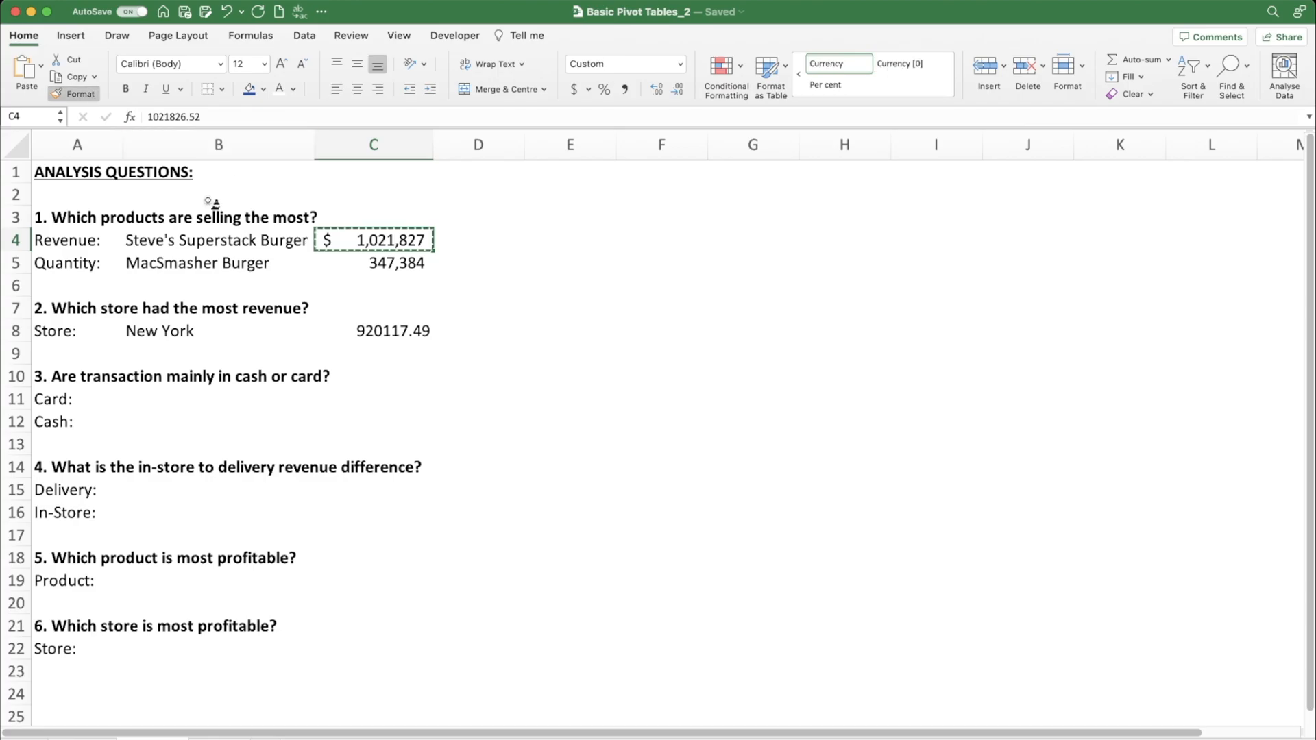
left_click(404, 332)
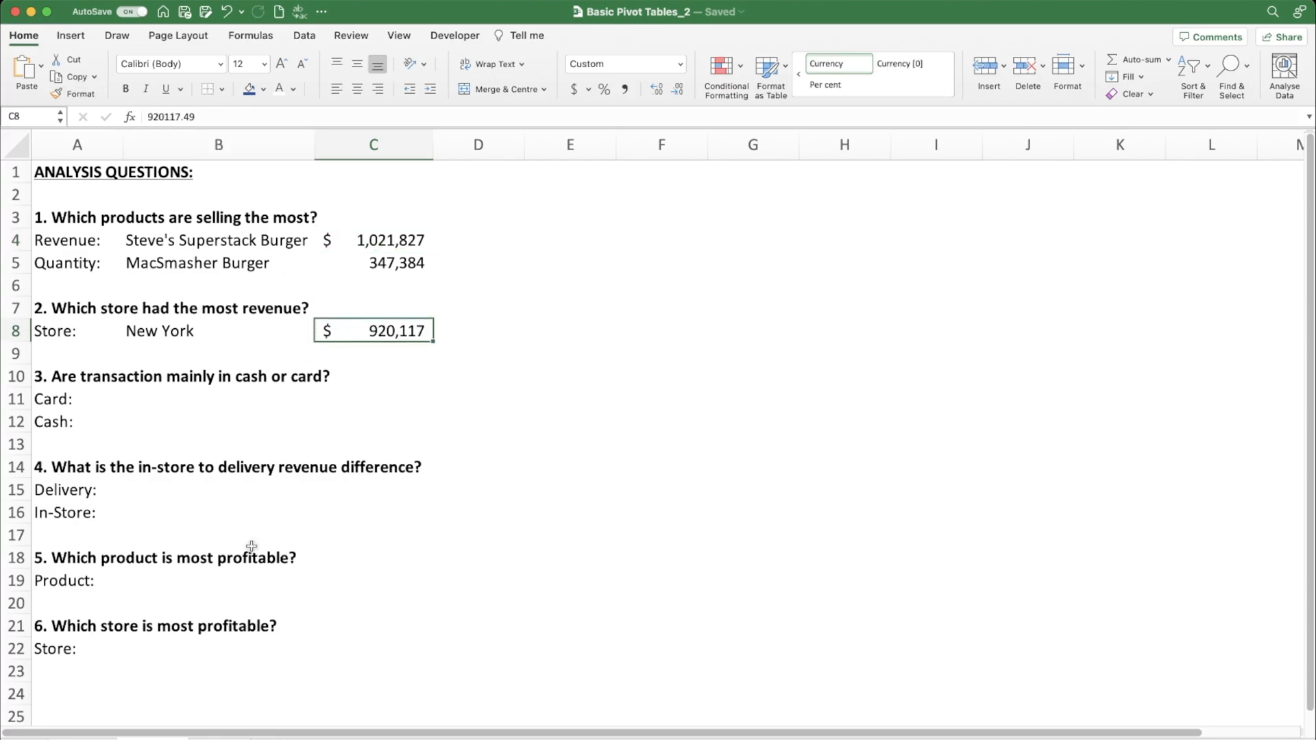
Return to the pivot table sheet and set the Sum of Revenue number format to Currency with the $ symbol and 0 decimal places
left_click(224, 738)
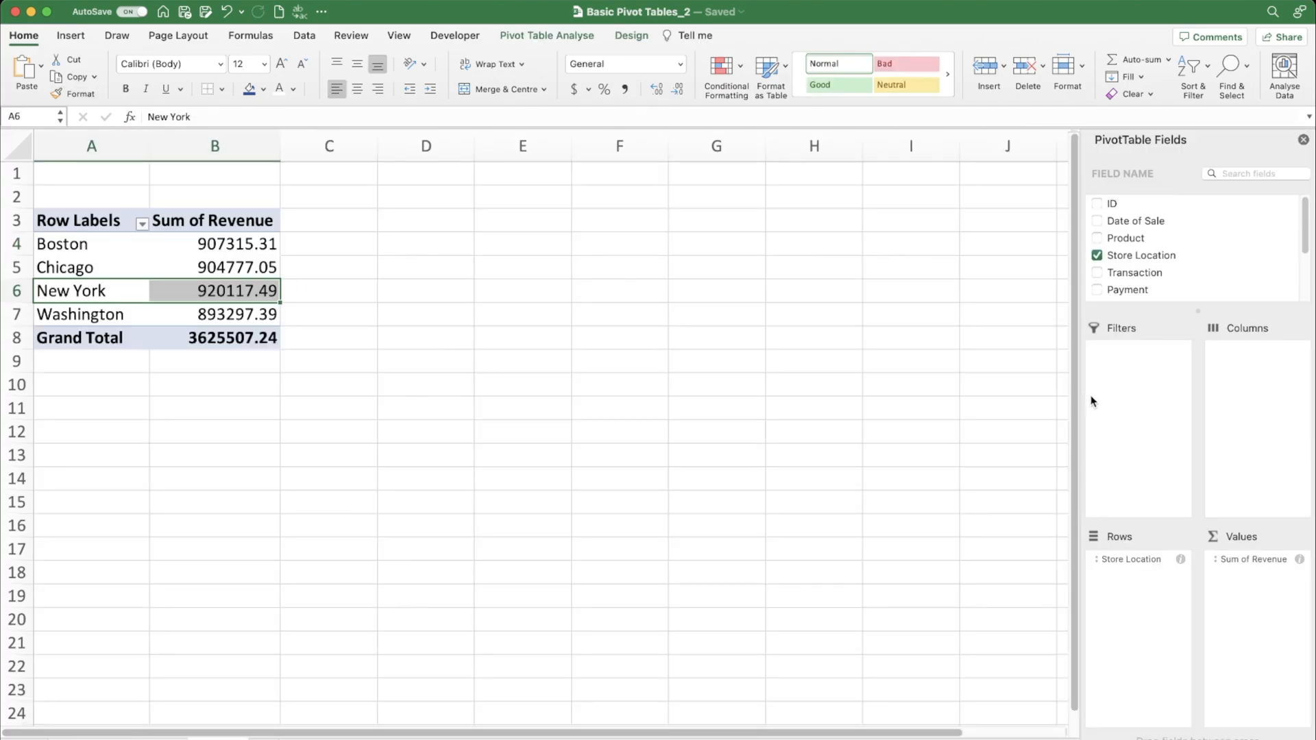
left_click_drag(1081, 398, 825, 411)
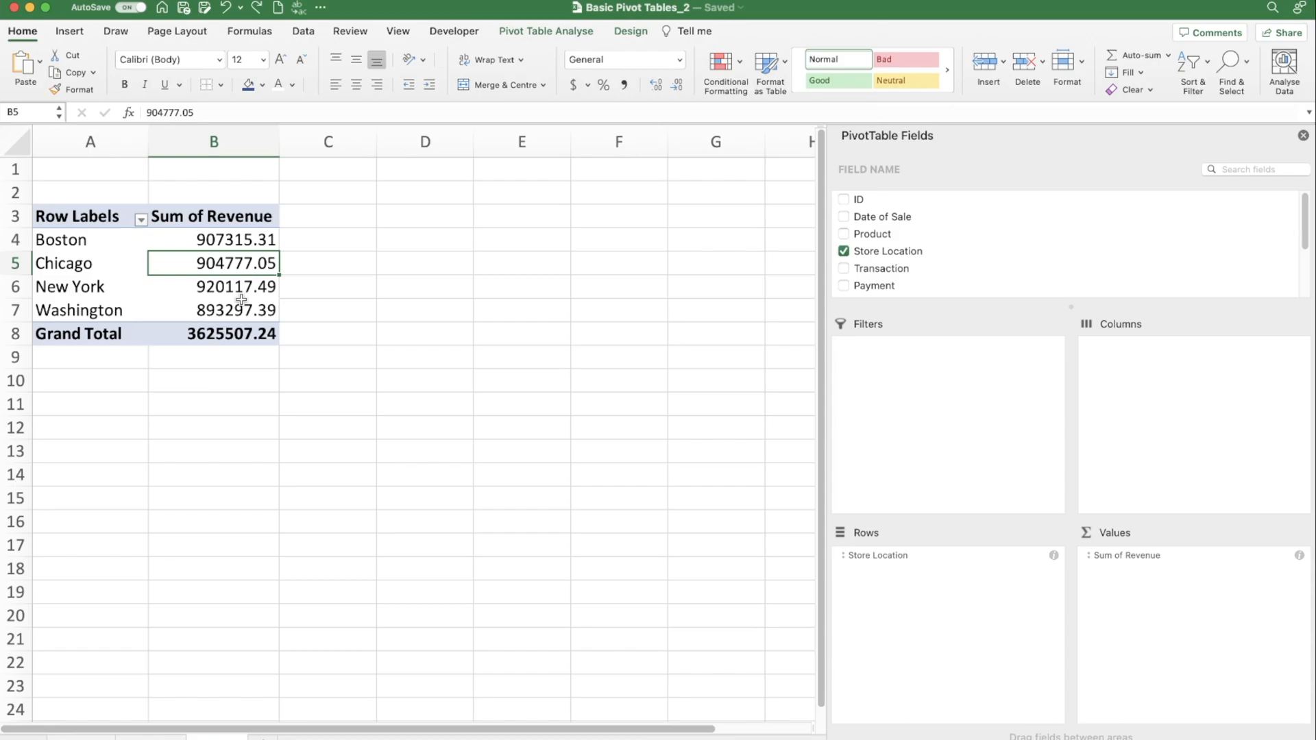
left_click(233, 244)
left_click(230, 265)
right_click(233, 269)
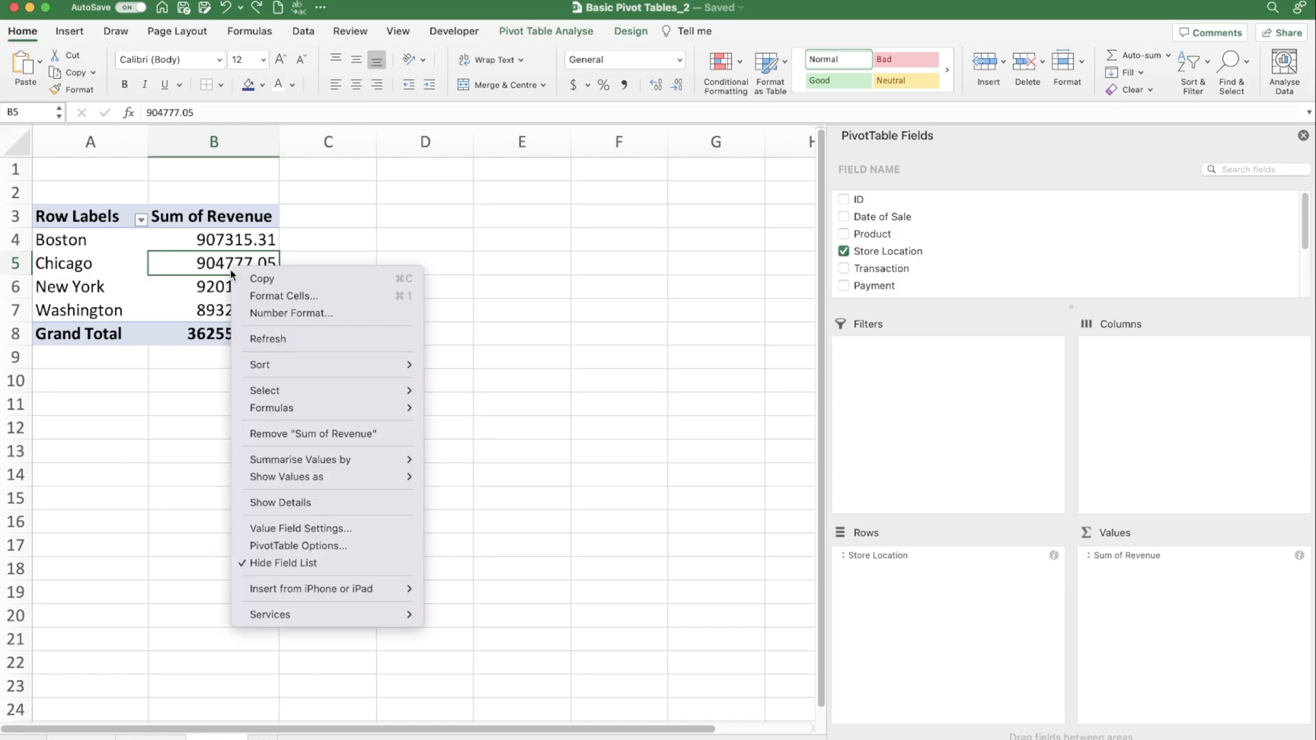
left_click(266, 310)
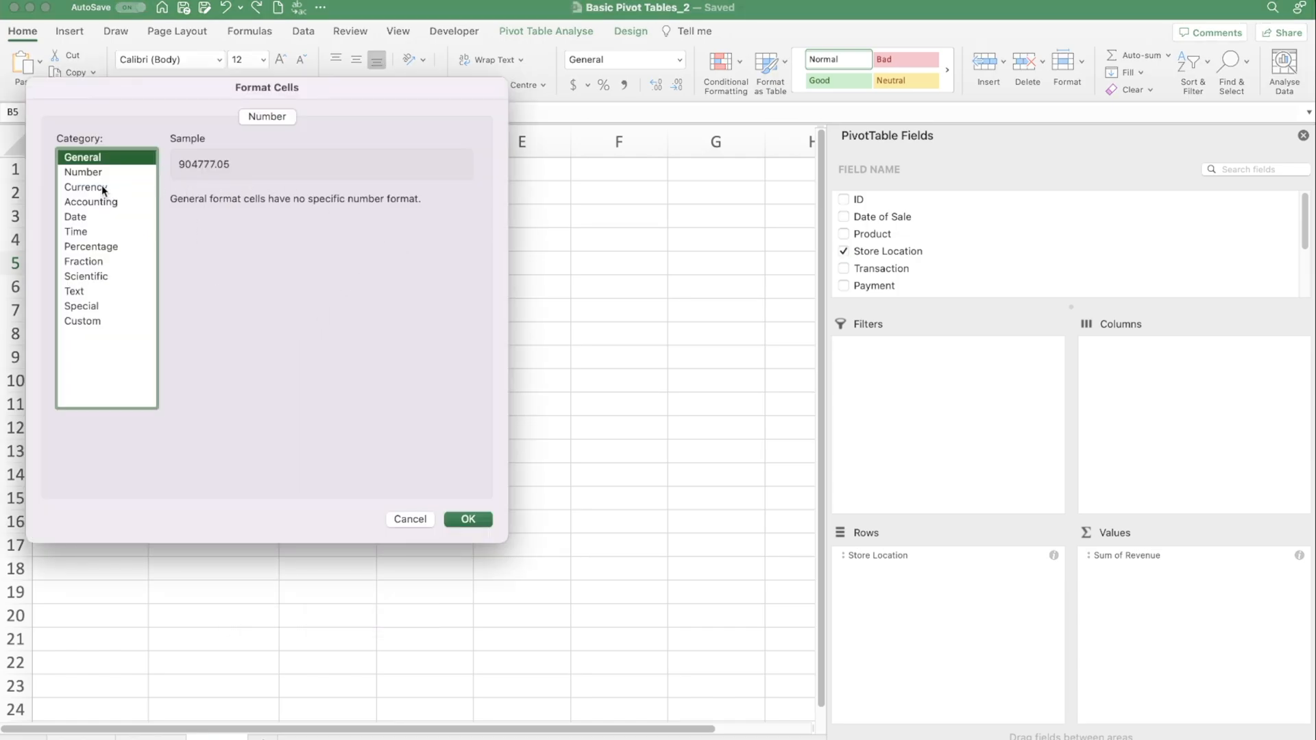
left_click(104, 188)
left_click(286, 204)
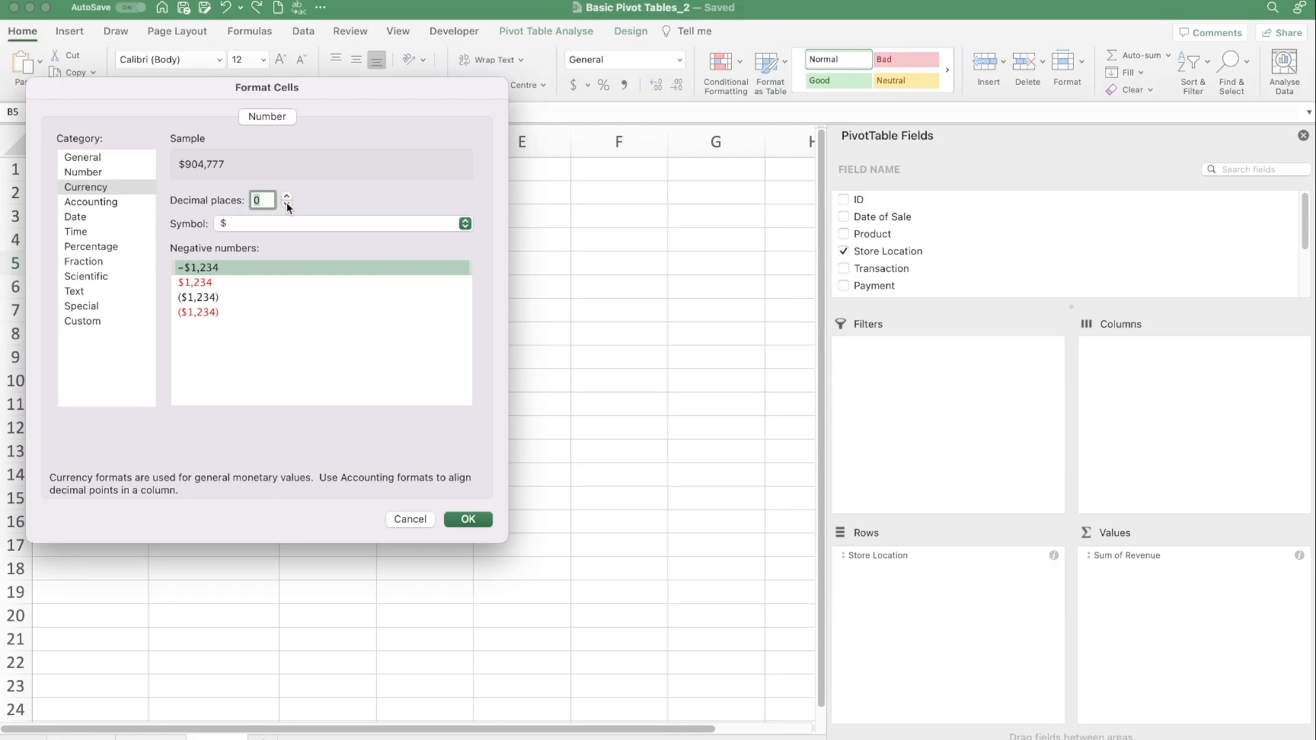
left_click(285, 203)
left_click(468, 520)
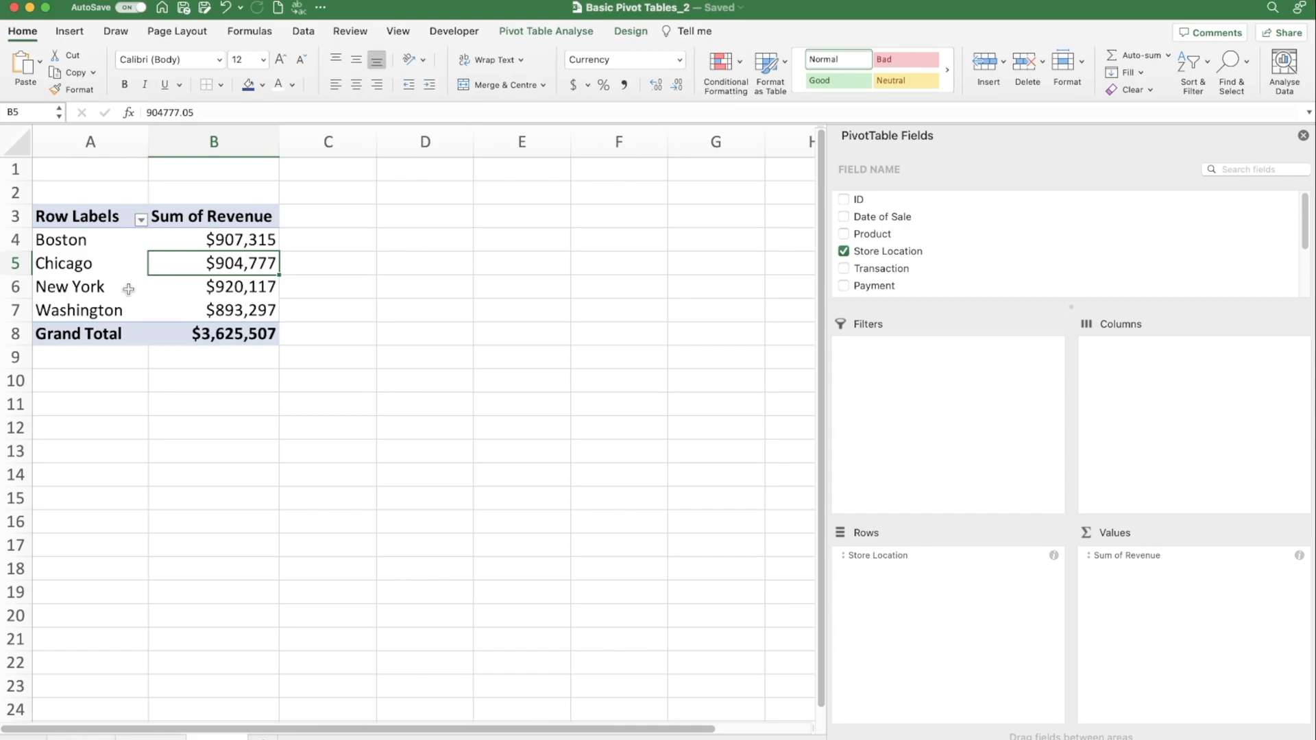
Sort the store locations in the pivot table by revenue from largest to smallest
right_click(246, 288)
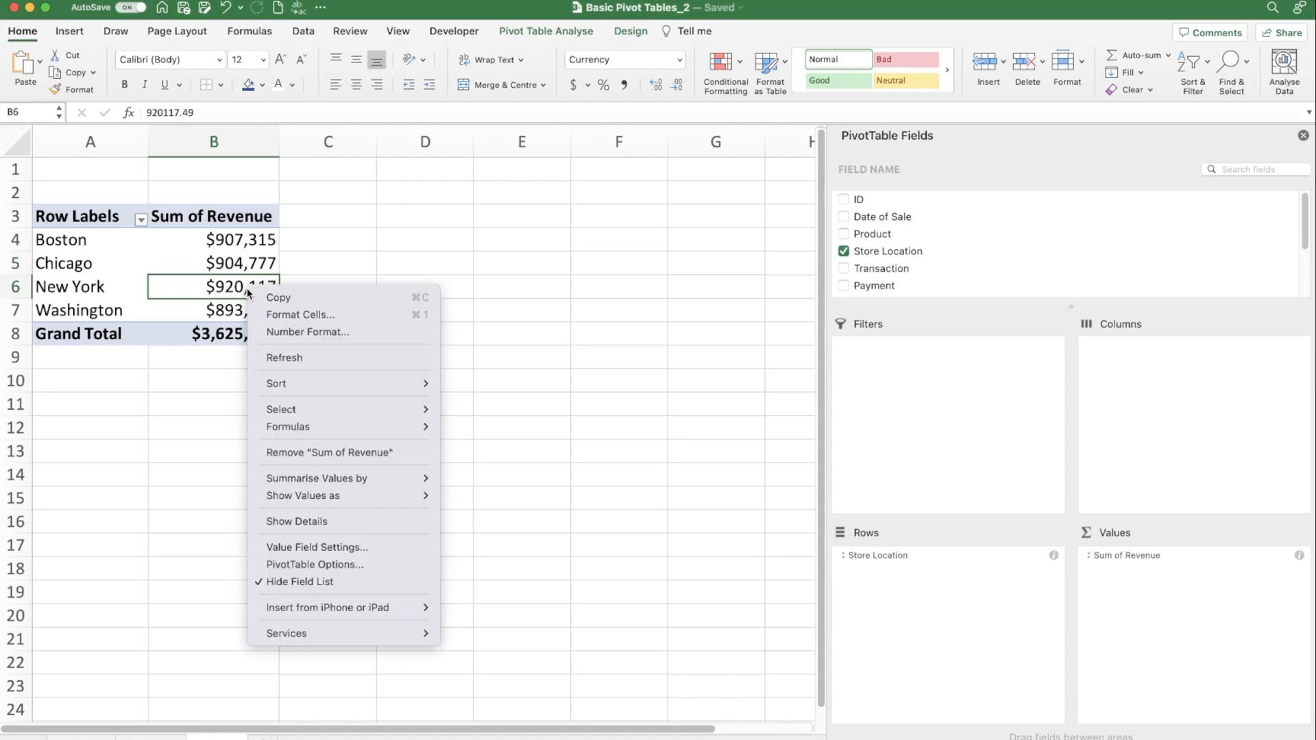
mouse_move(297, 383)
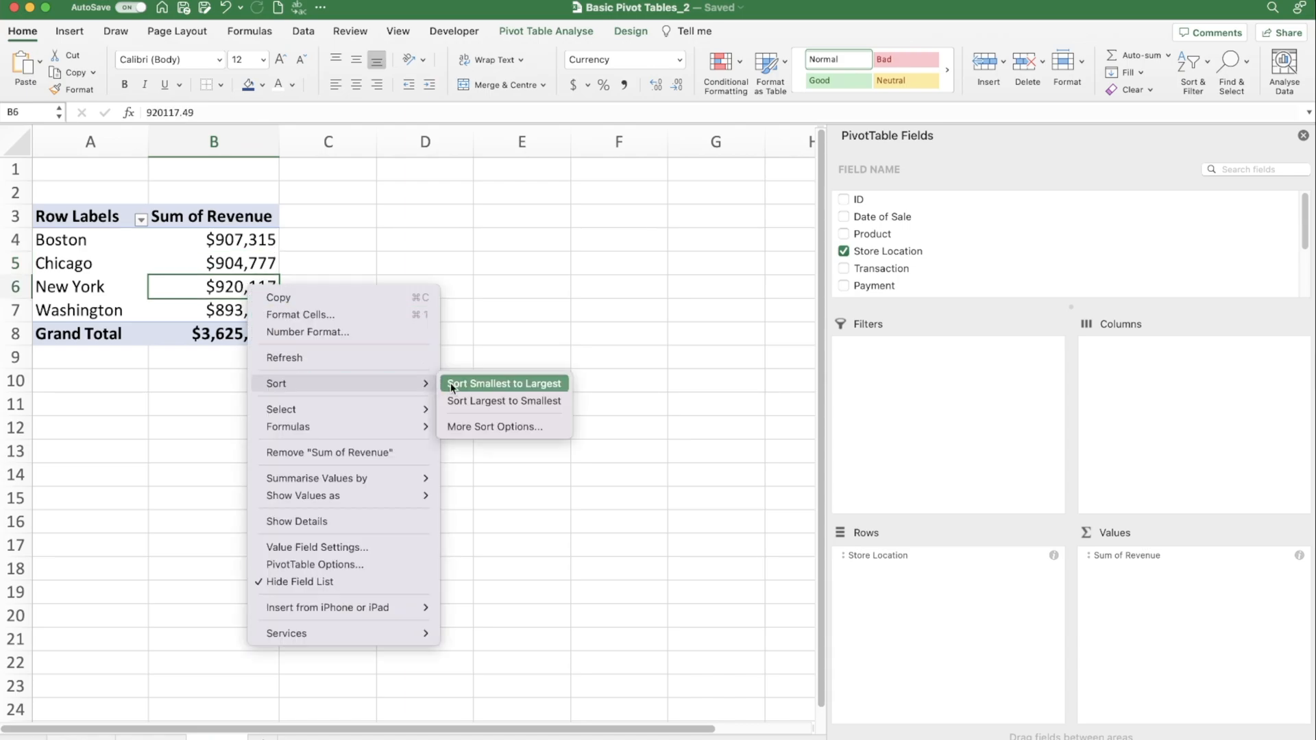
left_click(495, 403)
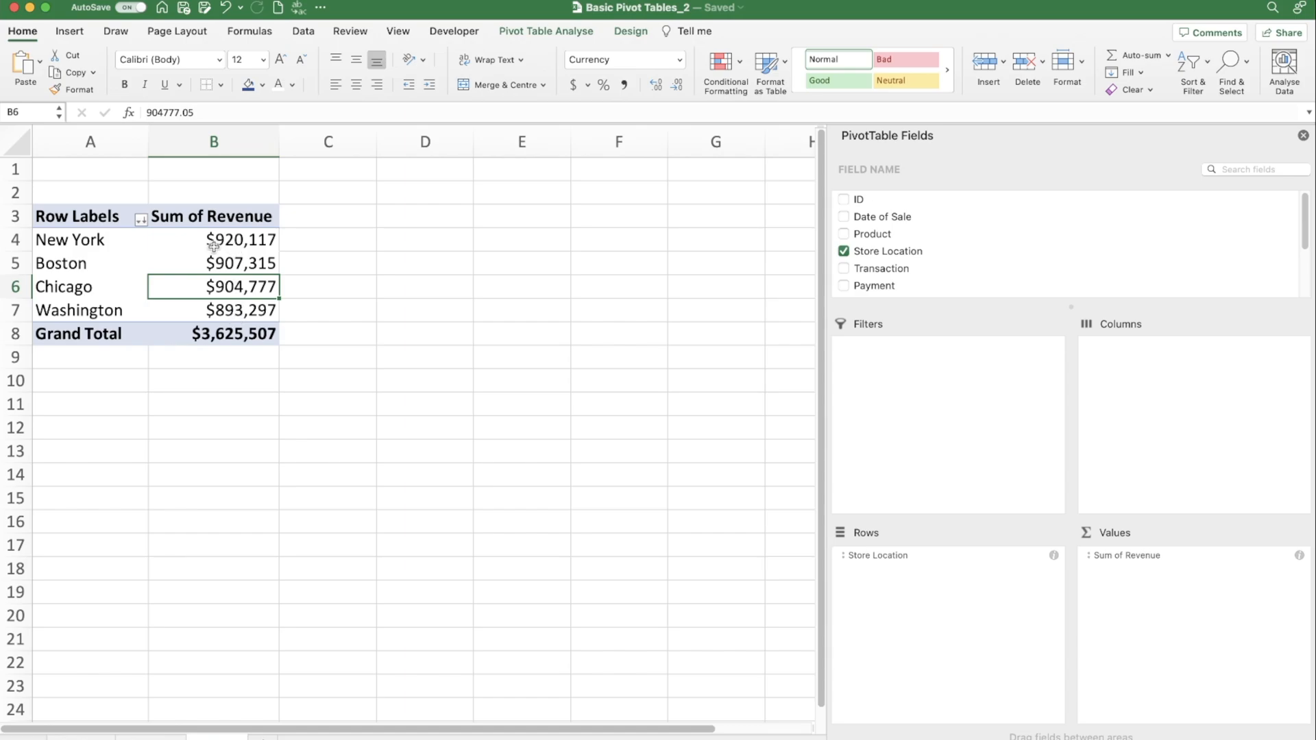
Remove Store Location from the rows and Sum of Revenue from the values to empty the pivot table
left_click(82, 241)
left_click(221, 244)
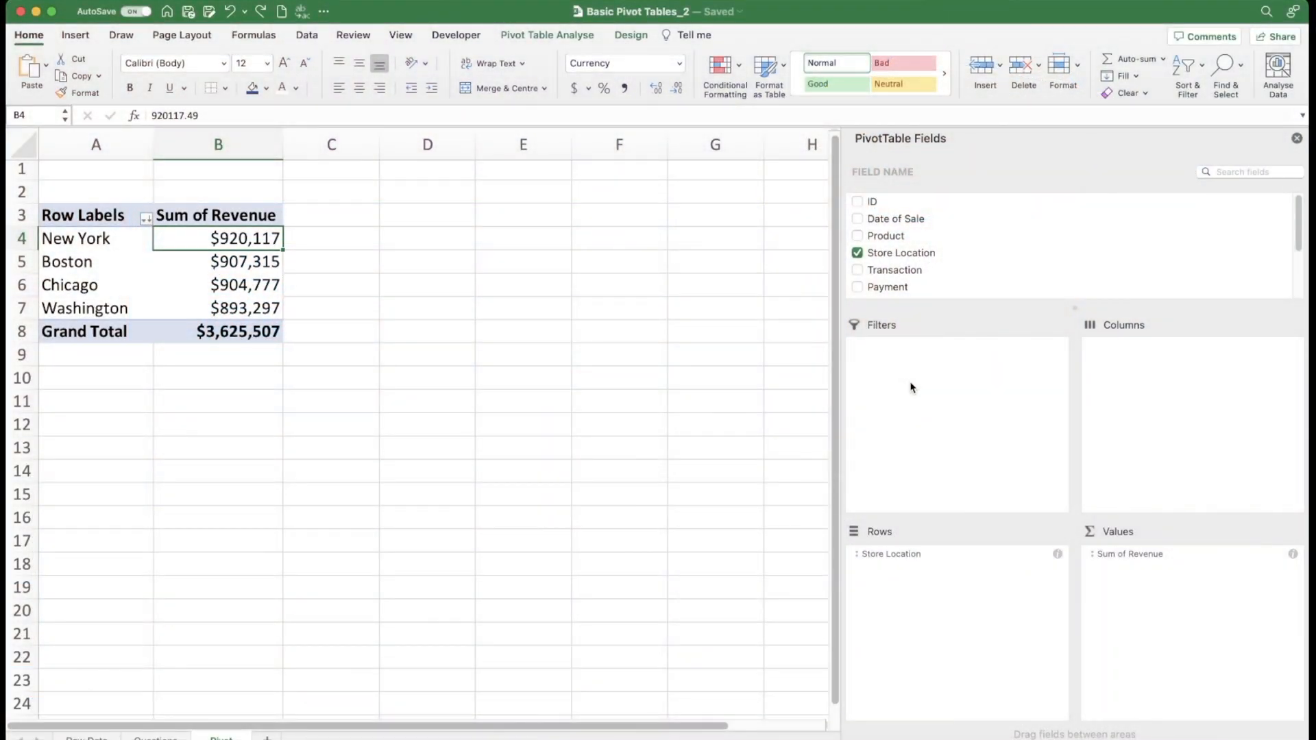
left_click_drag(907, 552, 584, 557)
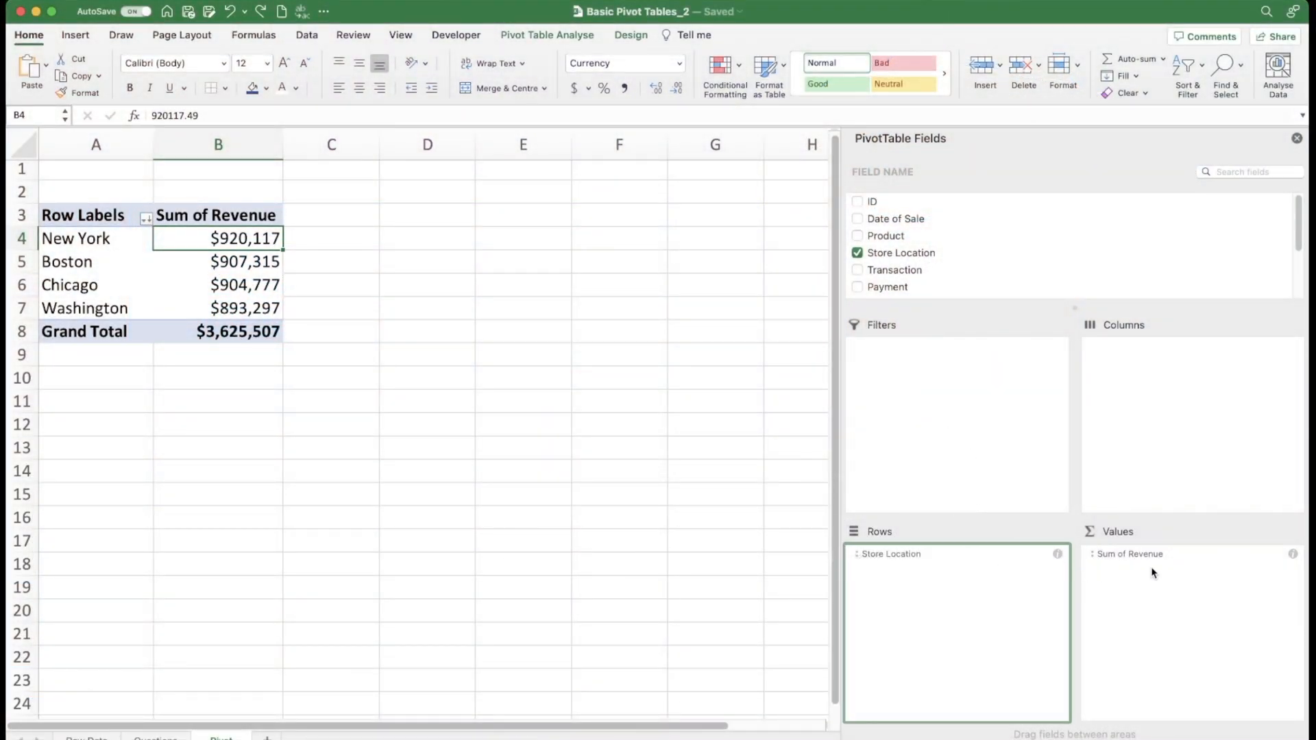
left_click_drag(1138, 562, 529, 555)
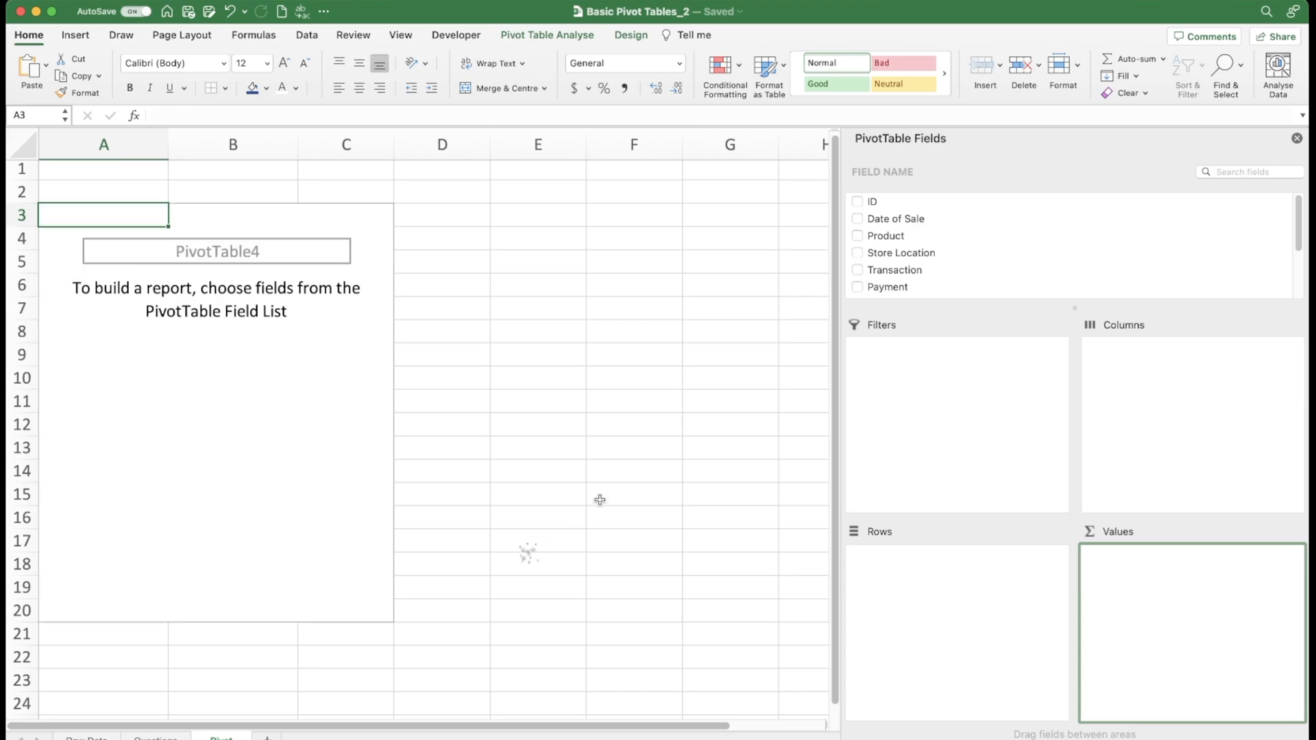
Rebuild the pivot table with Revenue as the summed value and Product in the rows
scroll(890, 240, "down", 5)
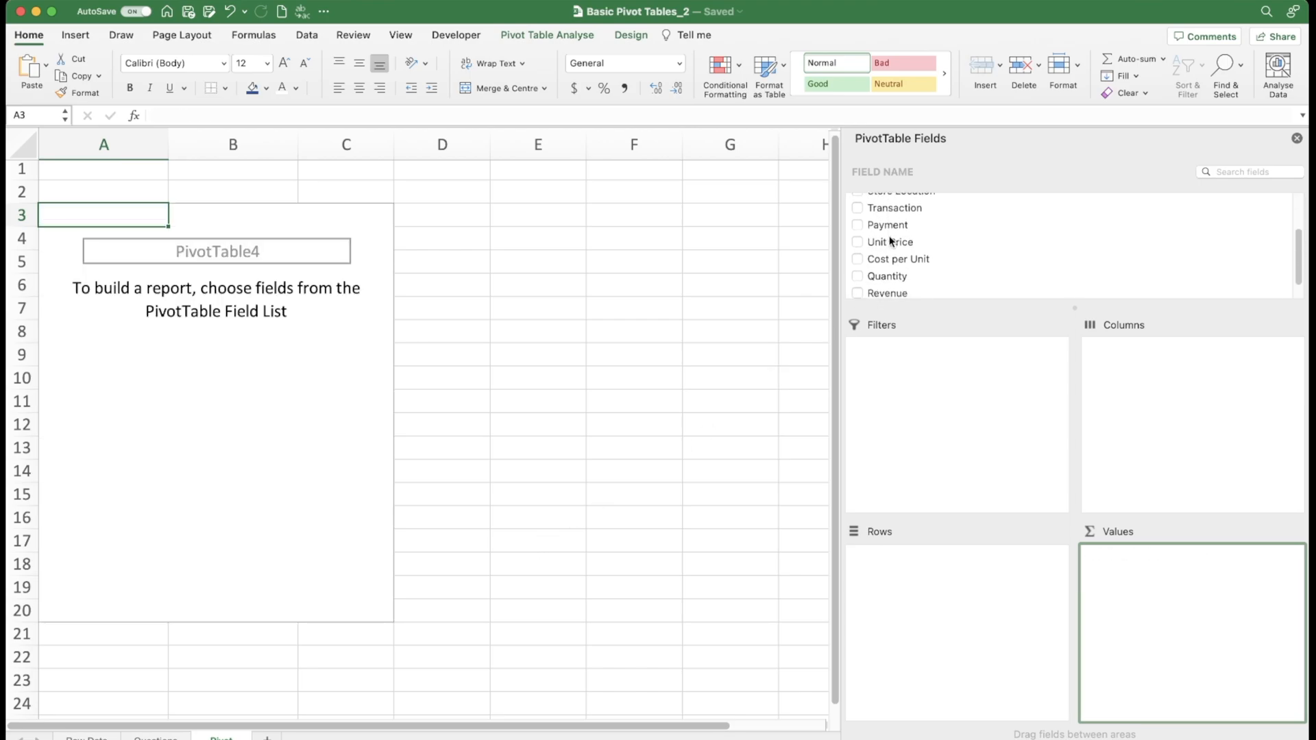
left_click_drag(895, 273, 1170, 584)
scroll(905, 209, "up", 2)
scroll(893, 251, "up", 2)
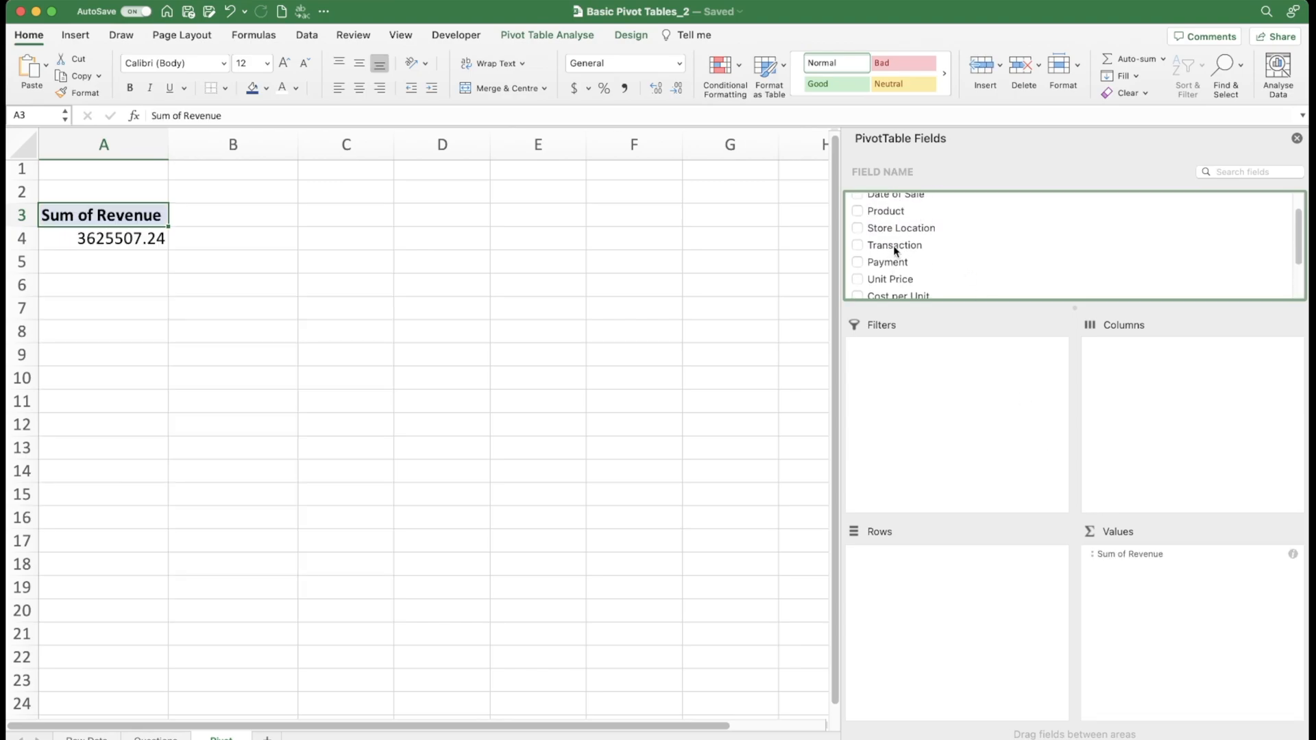
left_click_drag(883, 226, 926, 612)
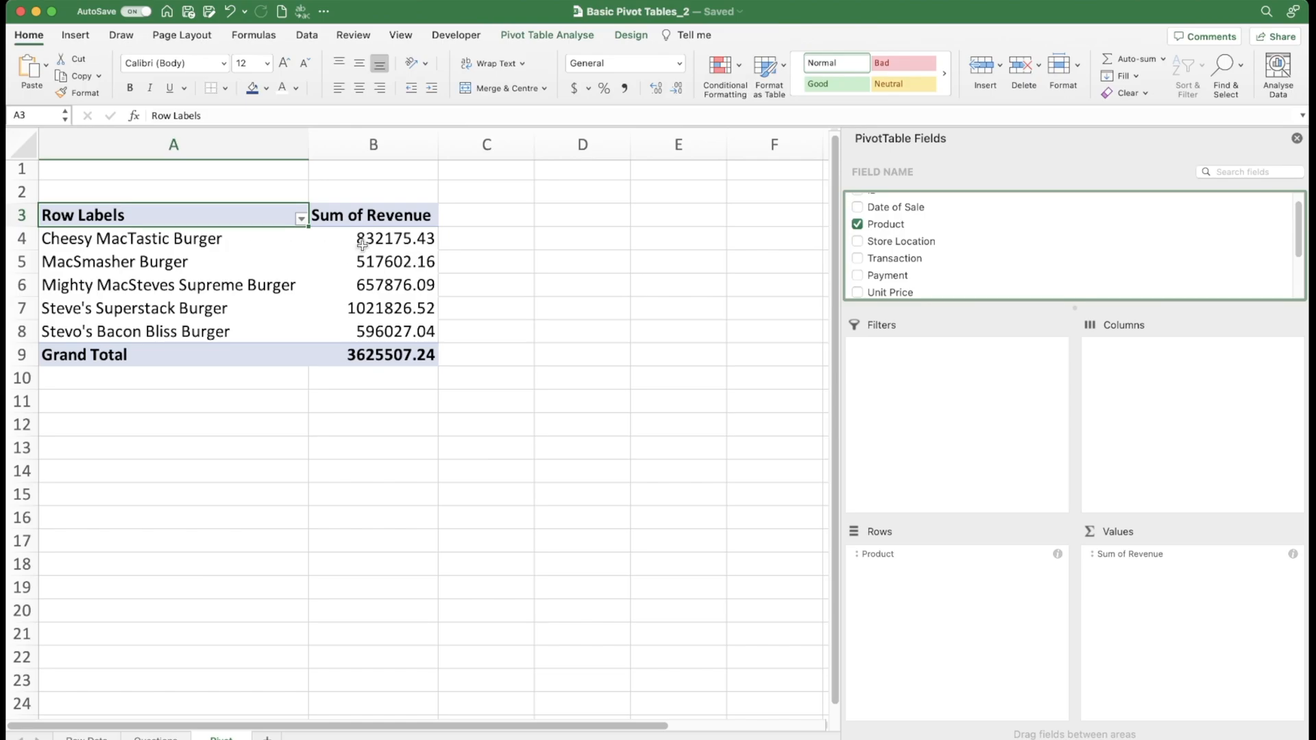
Add Store Location to the pivot table's columns and narrow the field pane to review each store's revenue per product
scroll(877, 249, "up", 1)
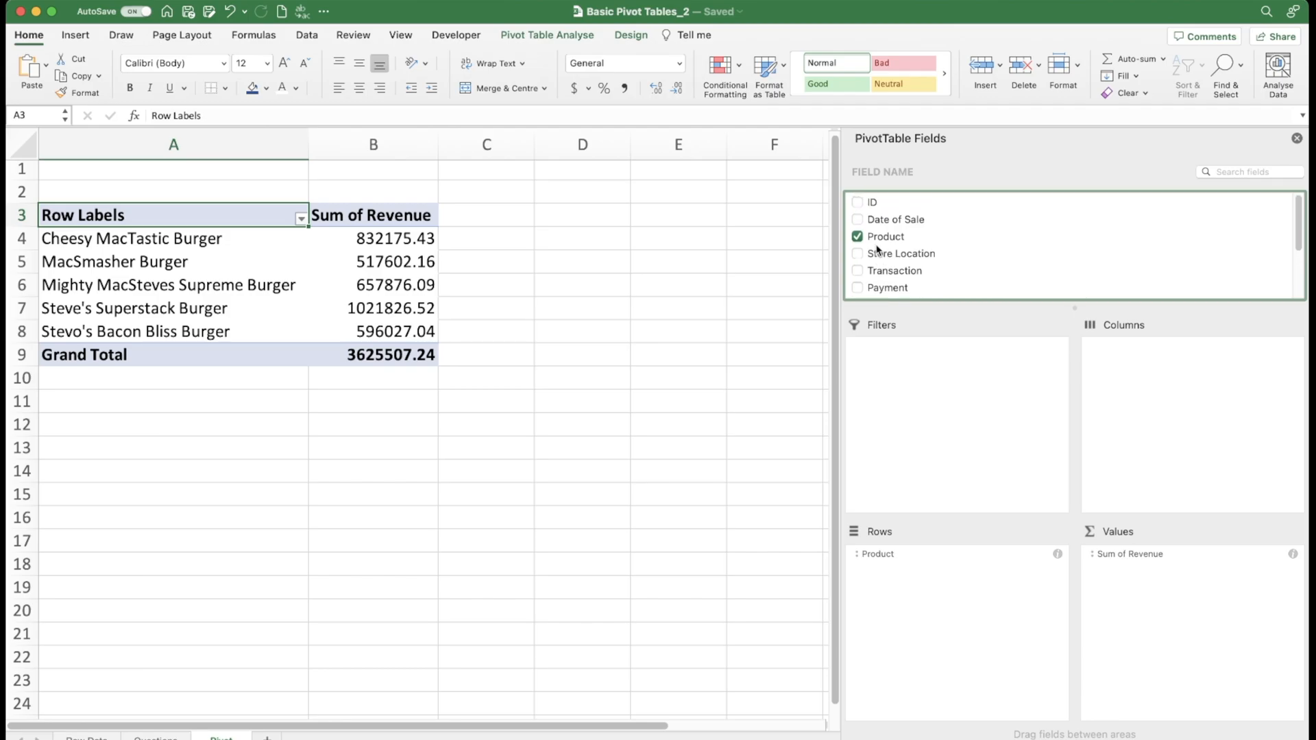
scroll(877, 249, "down", 3)
scroll(876, 245, "up", 1)
left_click_drag(884, 207, 1167, 382)
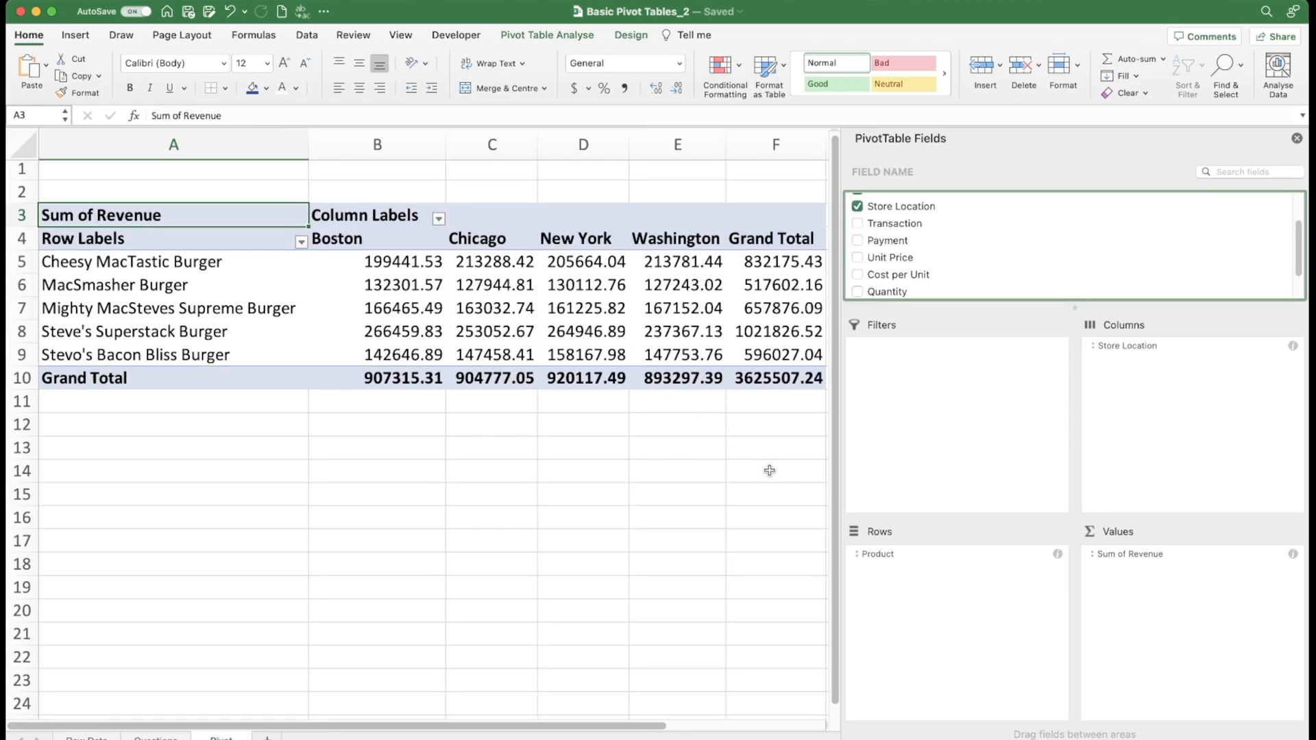
left_click_drag(842, 472, 946, 473)
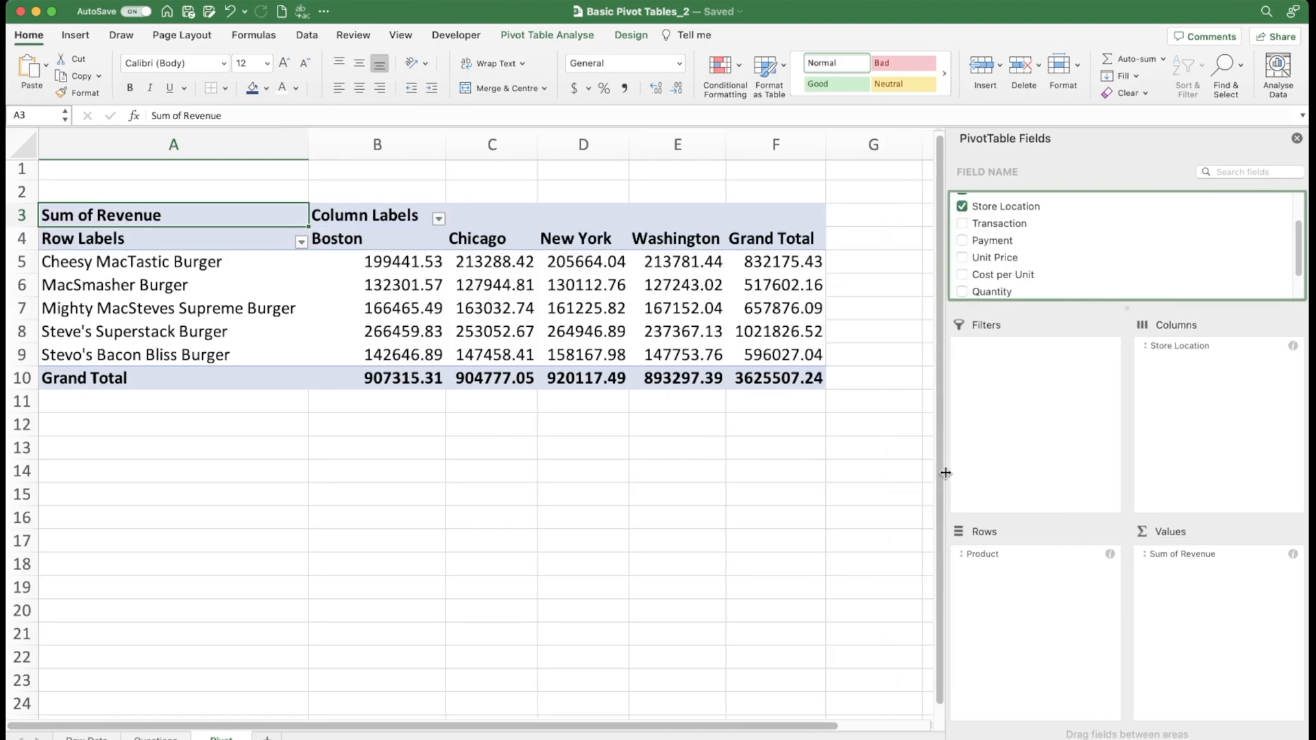
left_click(354, 238)
left_click(516, 243)
left_click(596, 241)
left_click(661, 241)
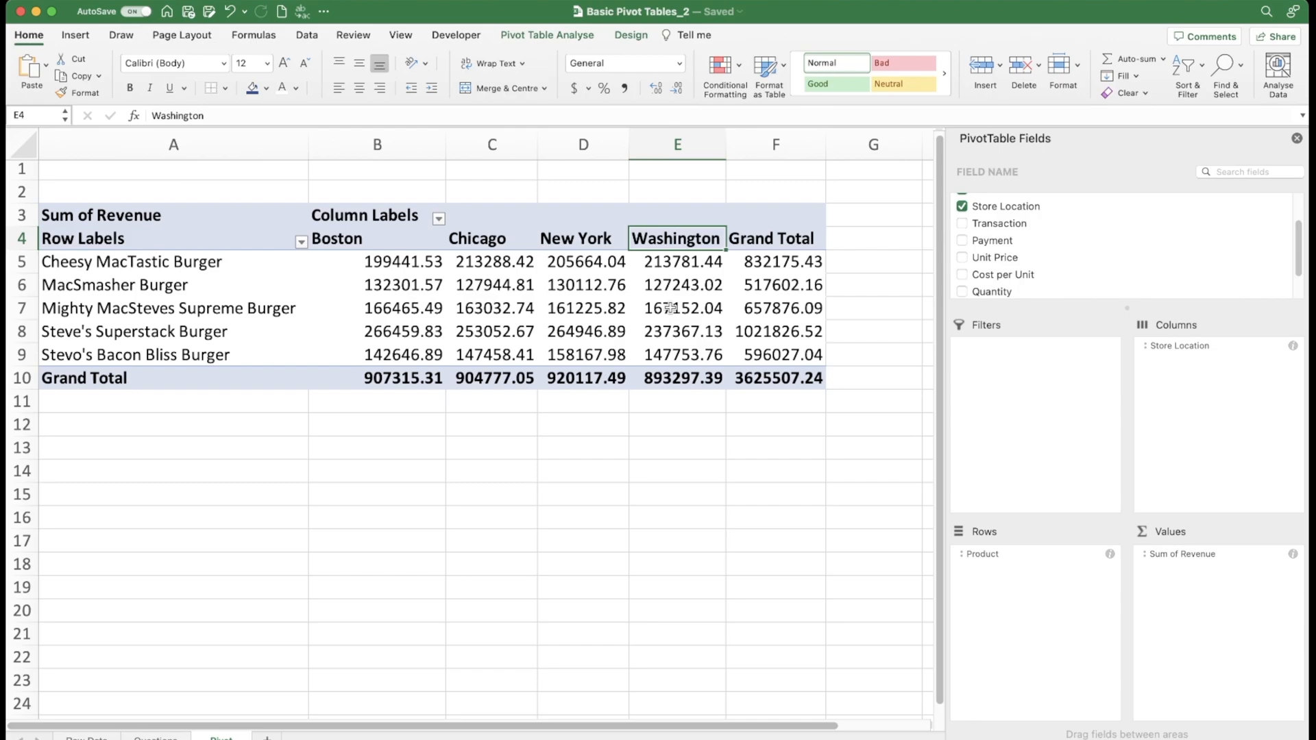
Move Store Location from the columns to the filters and show only Chicago and New York
left_click_drag(1167, 345, 1026, 355)
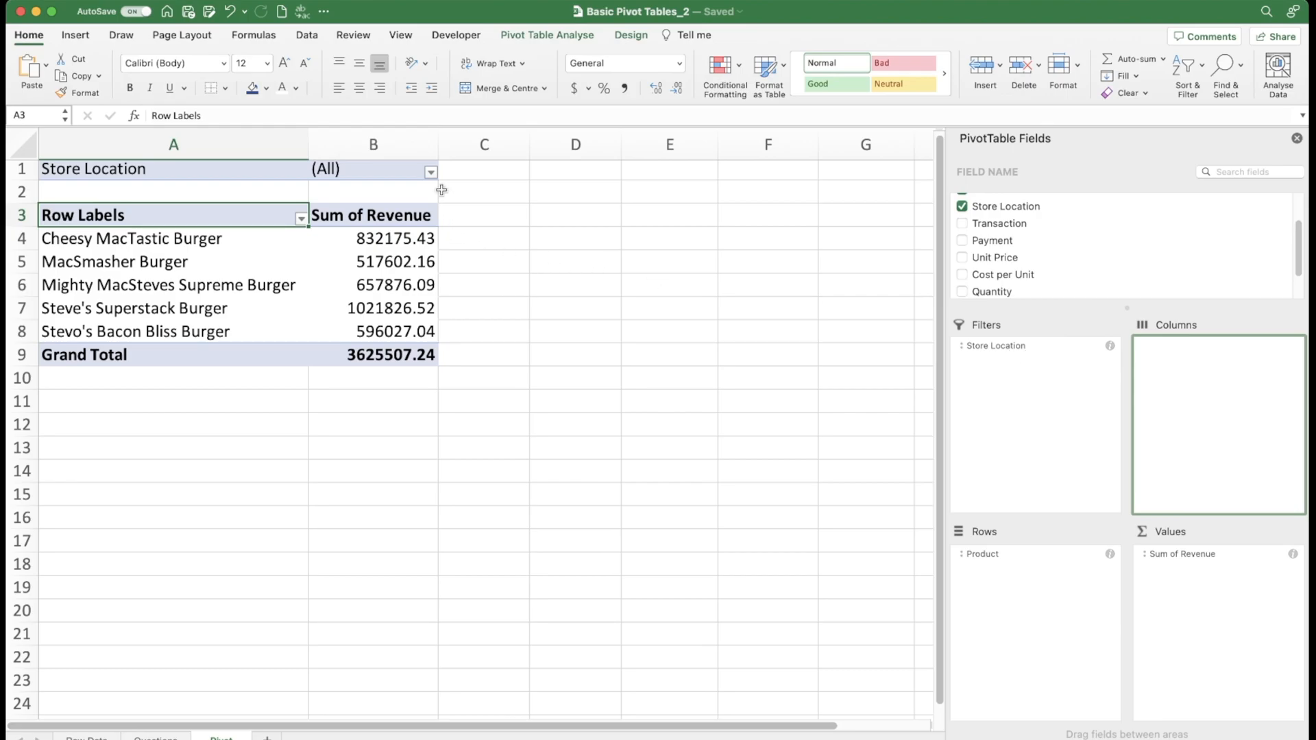
left_click(430, 172)
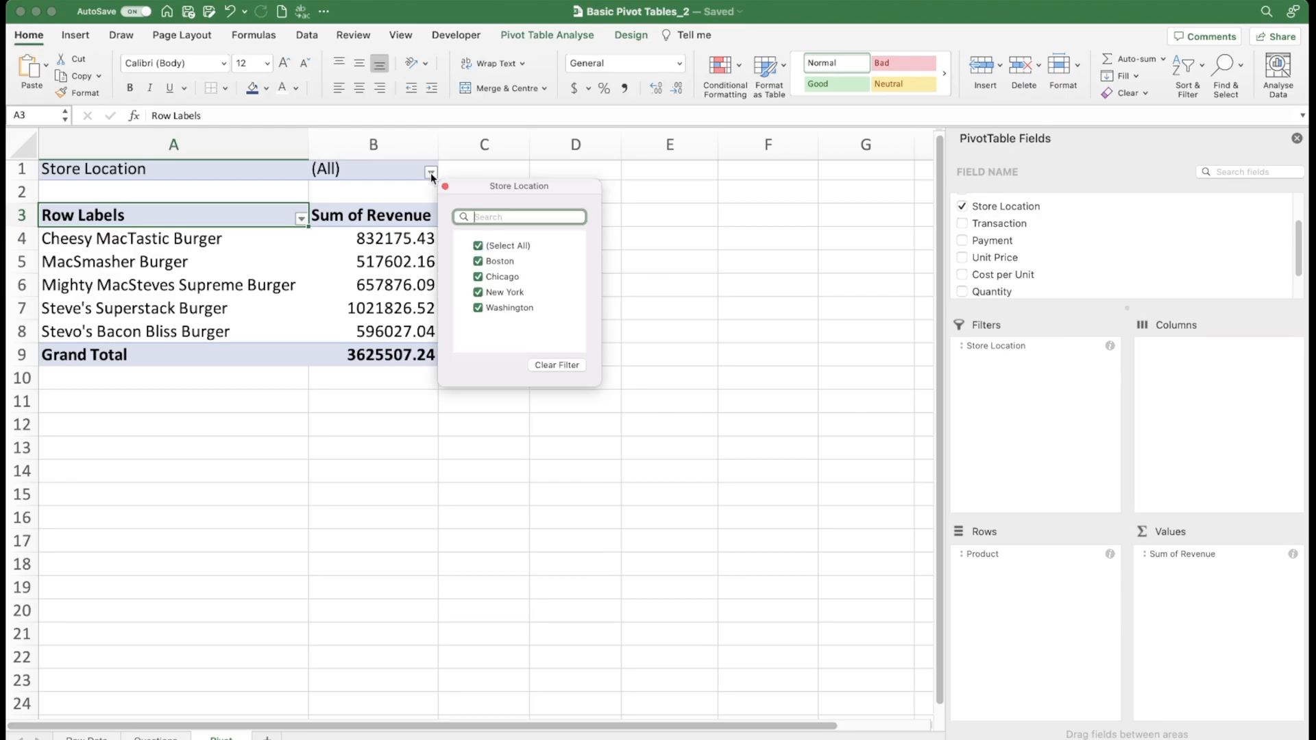
left_click(477, 246)
left_click(478, 276)
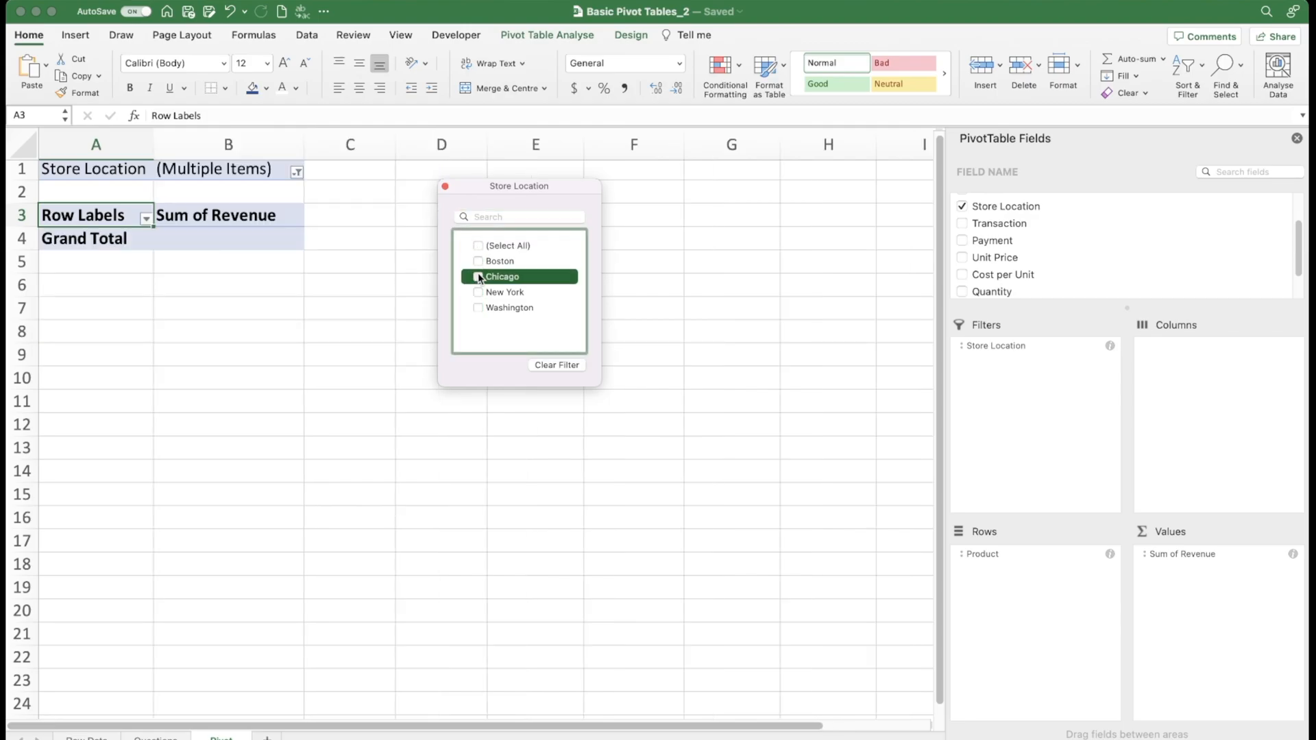
left_click(478, 292)
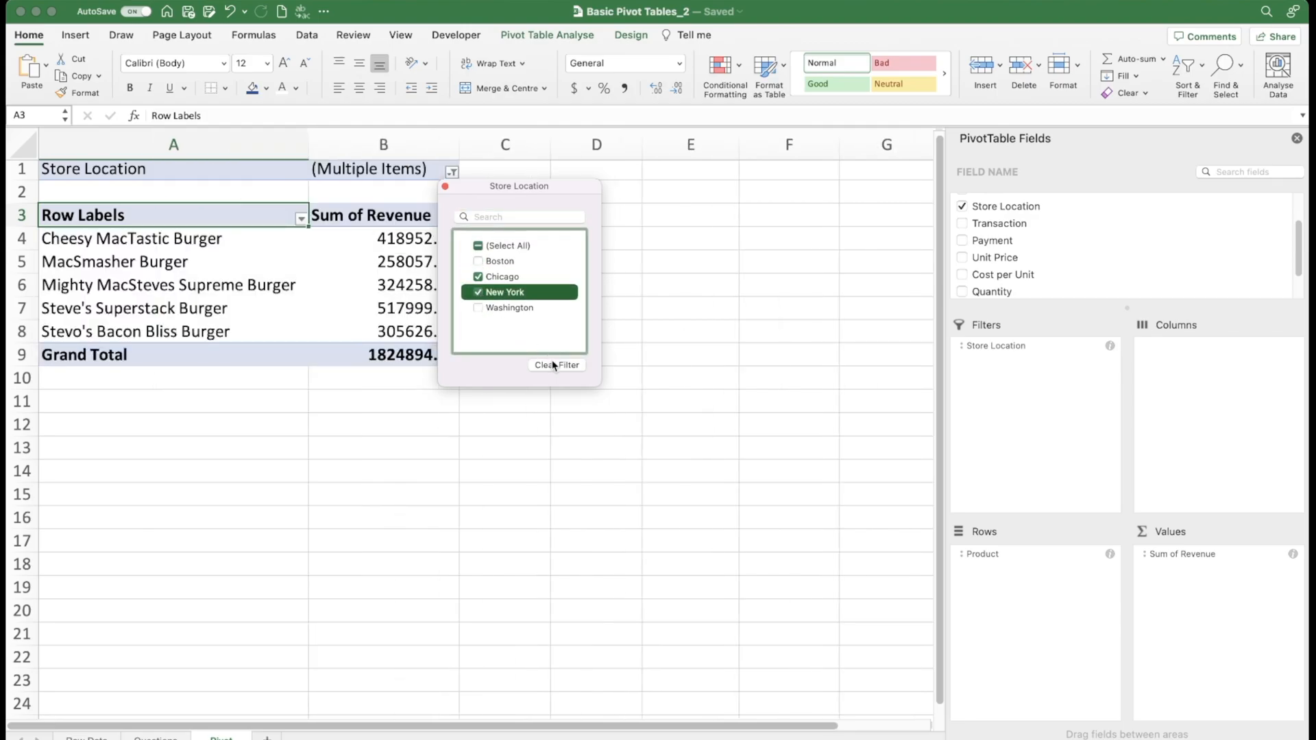
left_click_drag(482, 194, 571, 194)
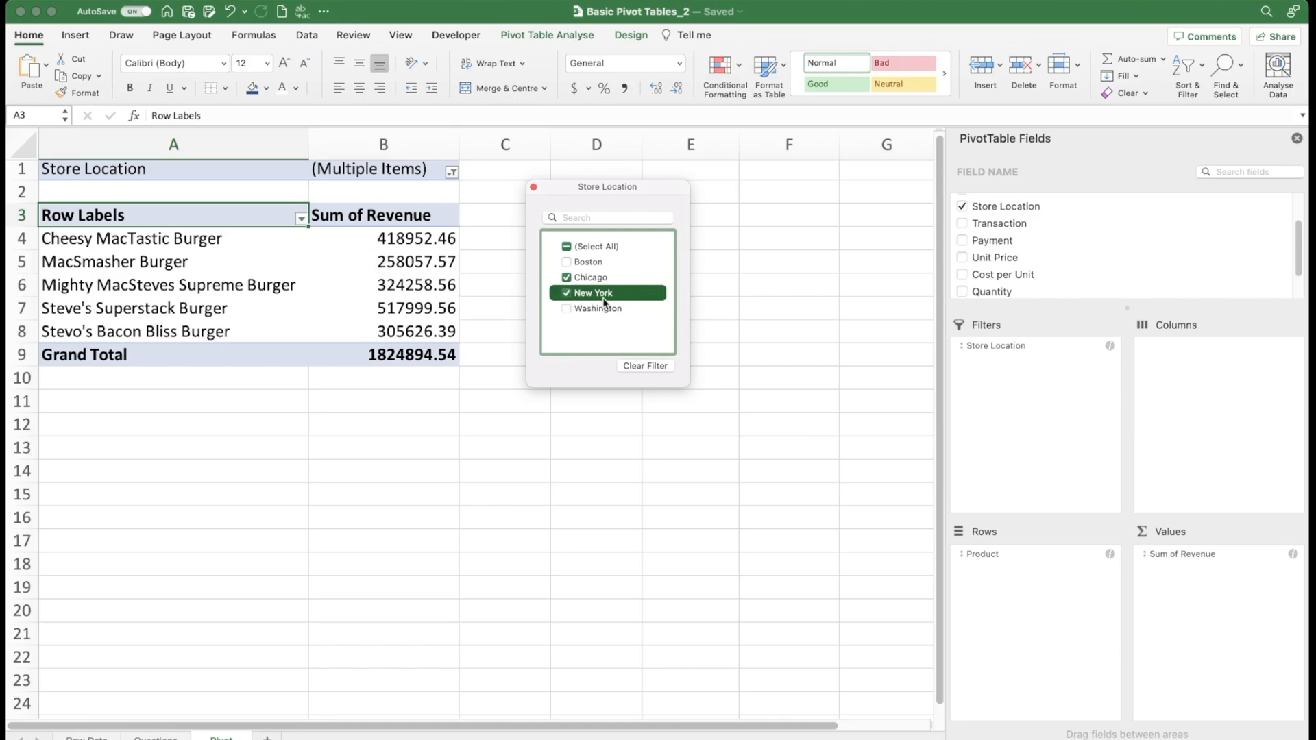
left_click(533, 186)
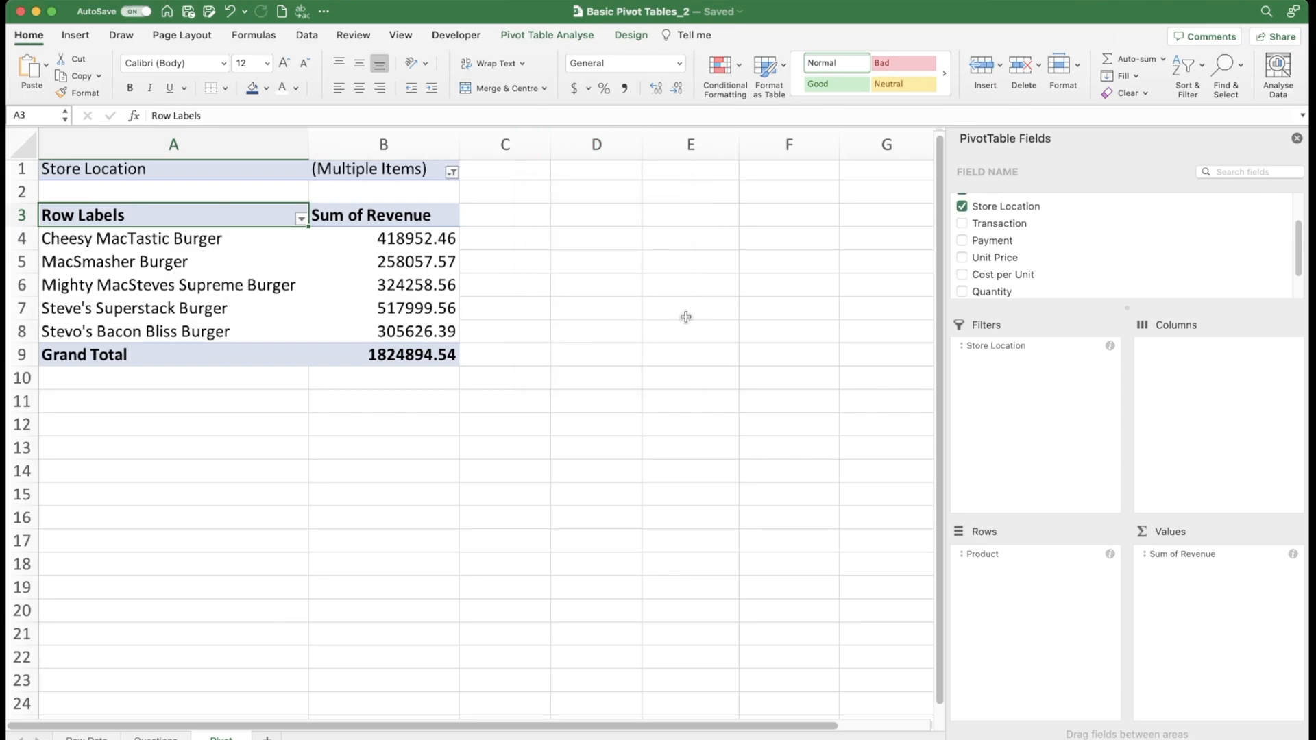
Insert a Date of Sale timeline and place it beside the pivot table
left_click(551, 36)
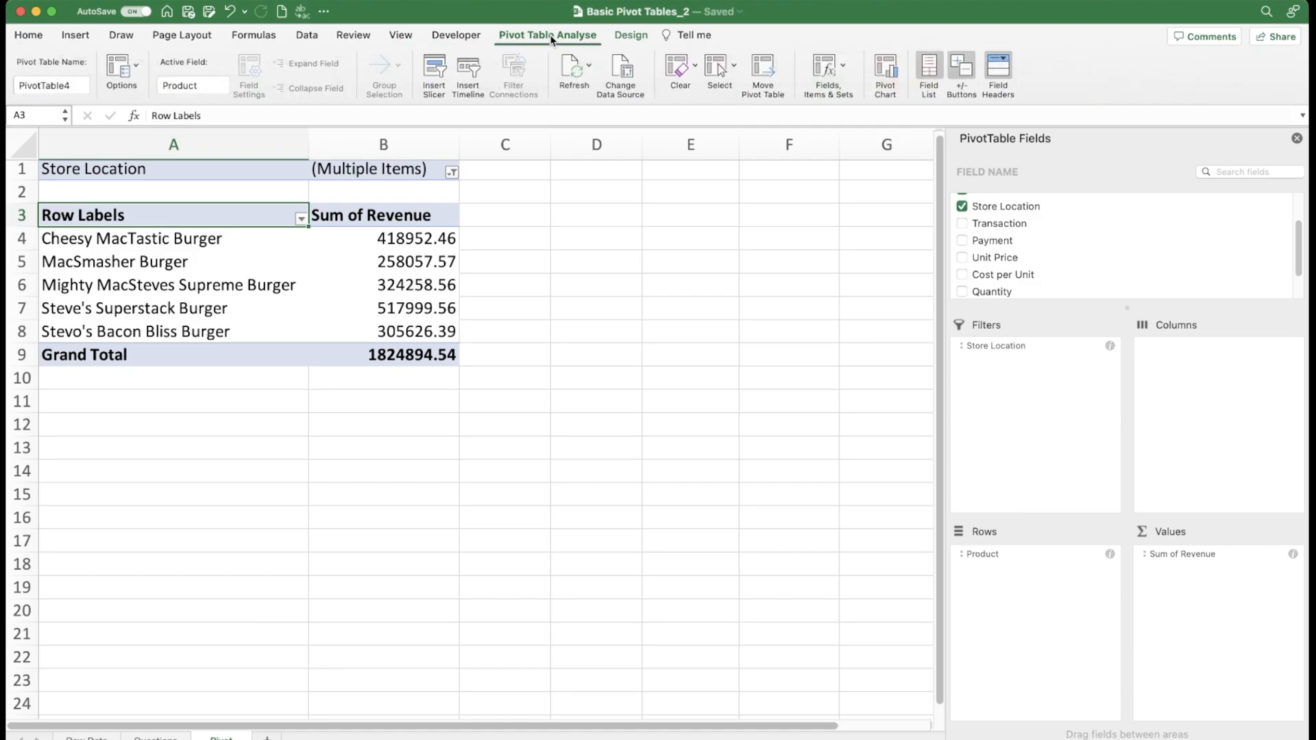
left_click(470, 72)
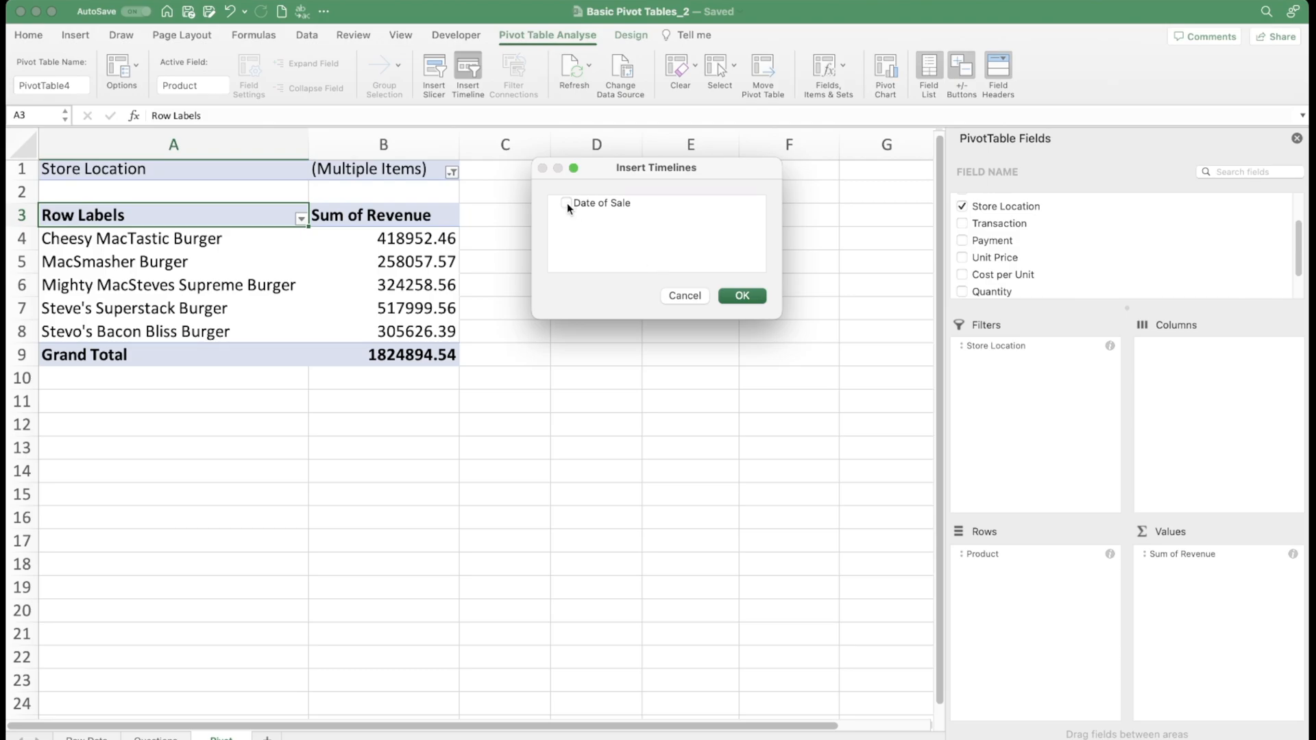
left_click(566, 203)
left_click(741, 296)
left_click_drag(614, 393, 812, 209)
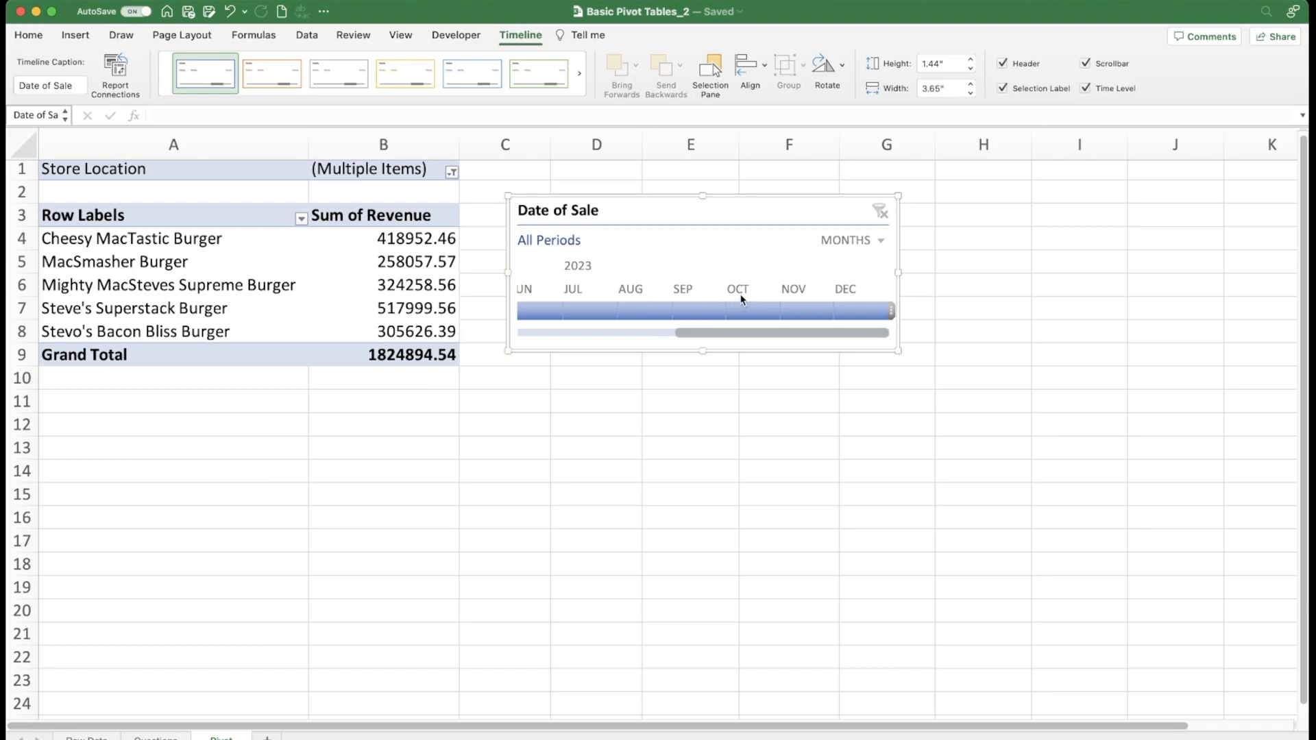
Filter the Date of Sale timeline to June 2023 and switch its time level to days
scroll(607, 299, "down", 1)
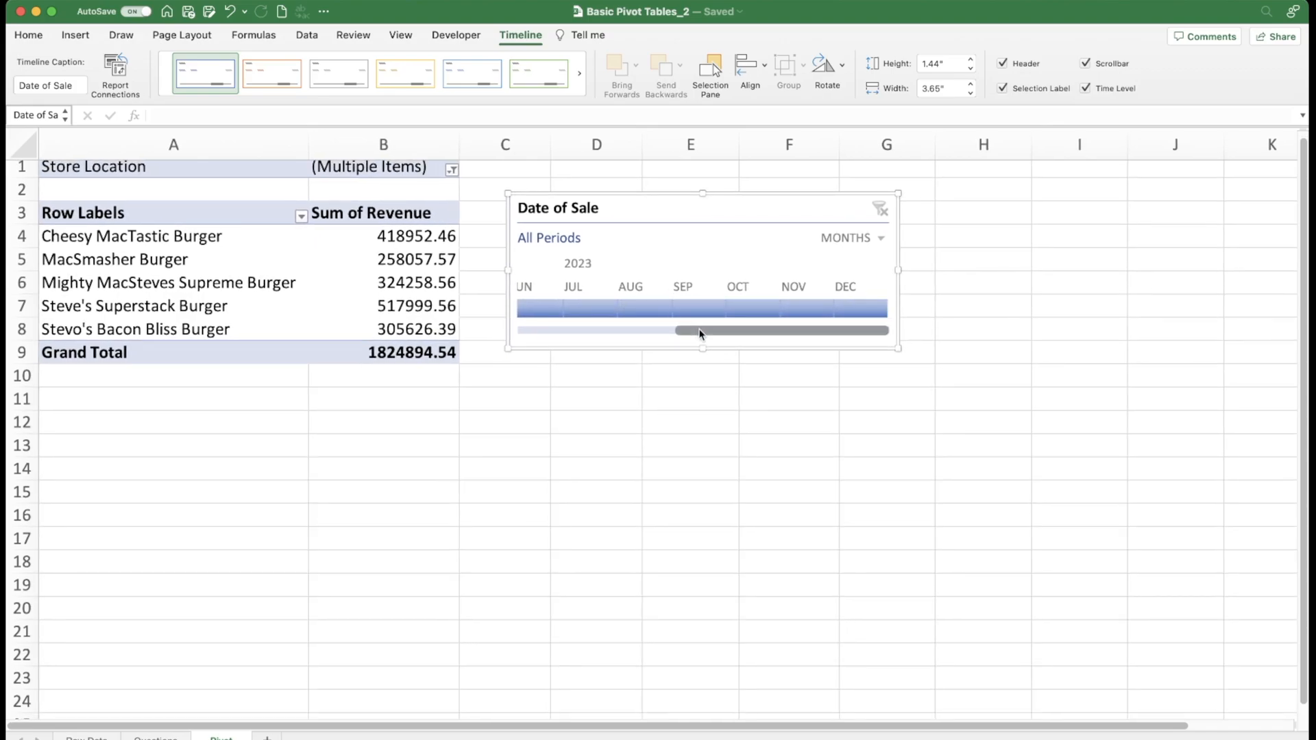
left_click_drag(690, 330, 621, 339)
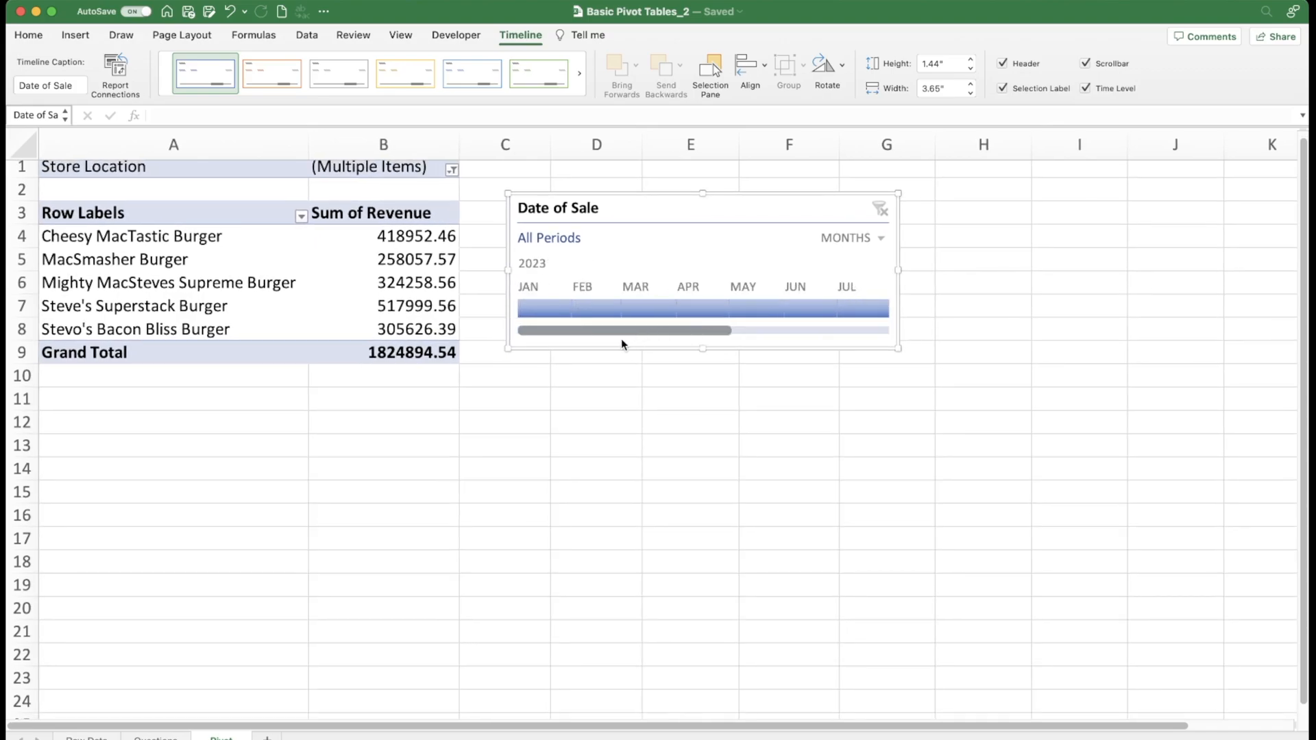
left_click(799, 306)
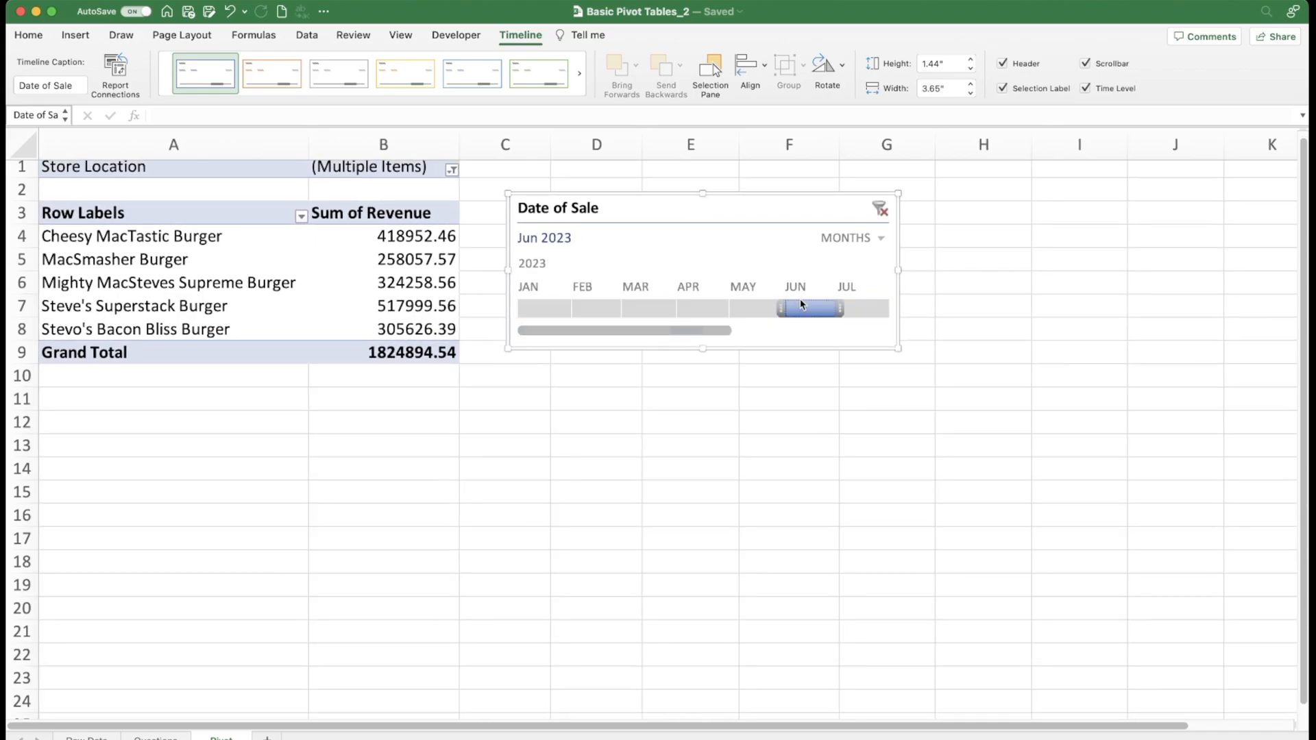
left_click(857, 239)
left_click(862, 289)
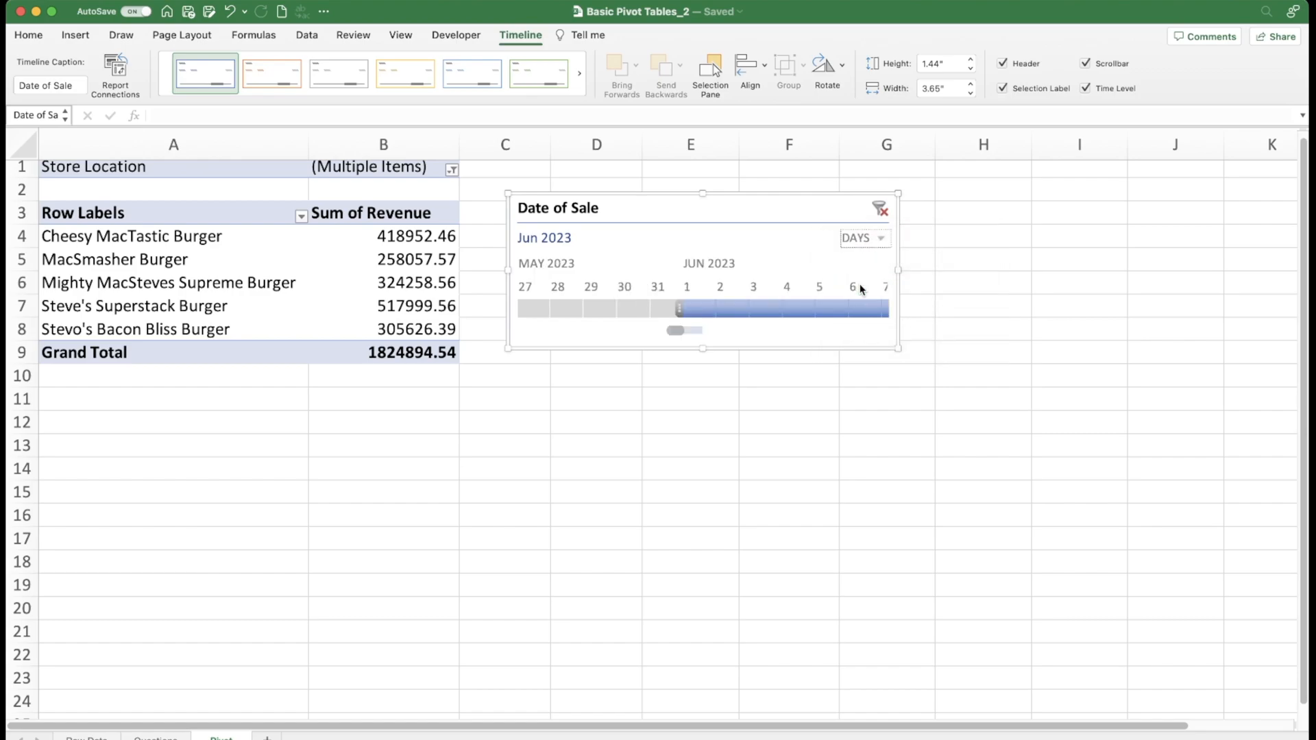
Widen the timeline to about 5.72" and narrow its date range to June 16–18, 2023
left_click_drag(680, 331, 697, 331)
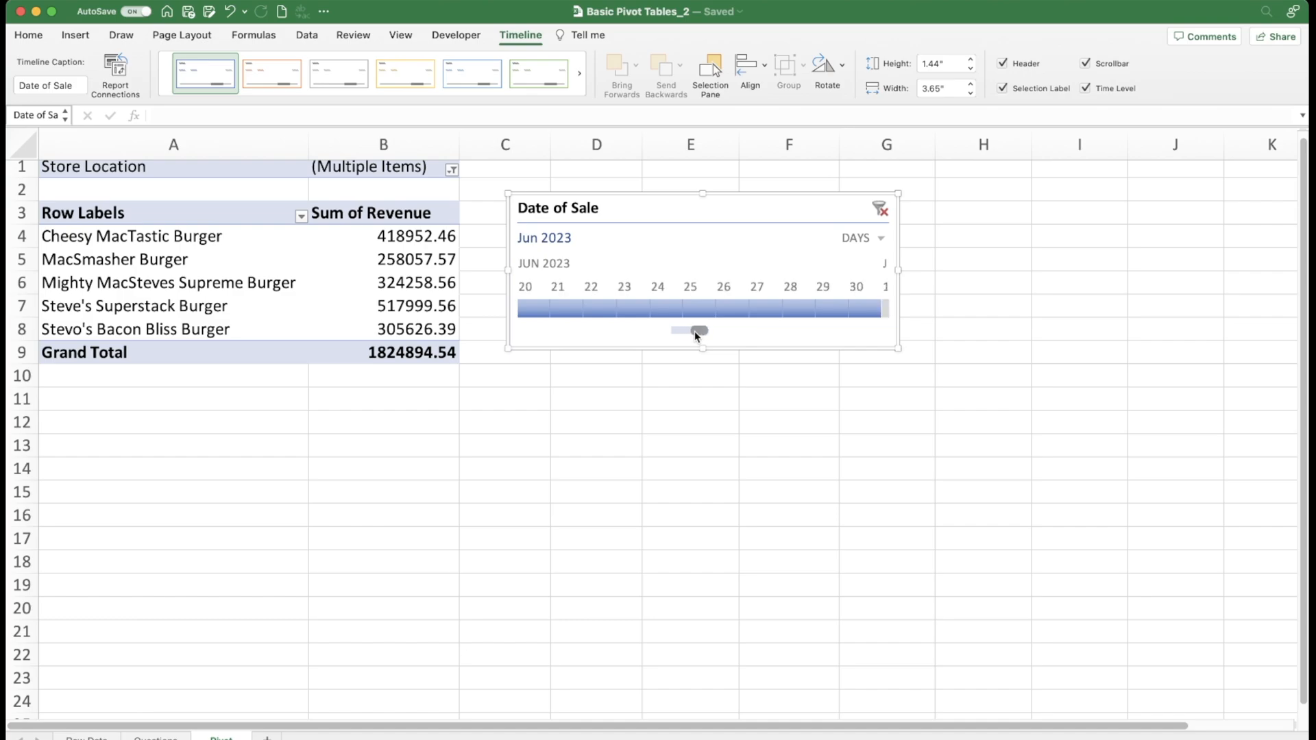
left_click_drag(897, 268, 1117, 269)
left_click_drag(797, 333, 787, 333)
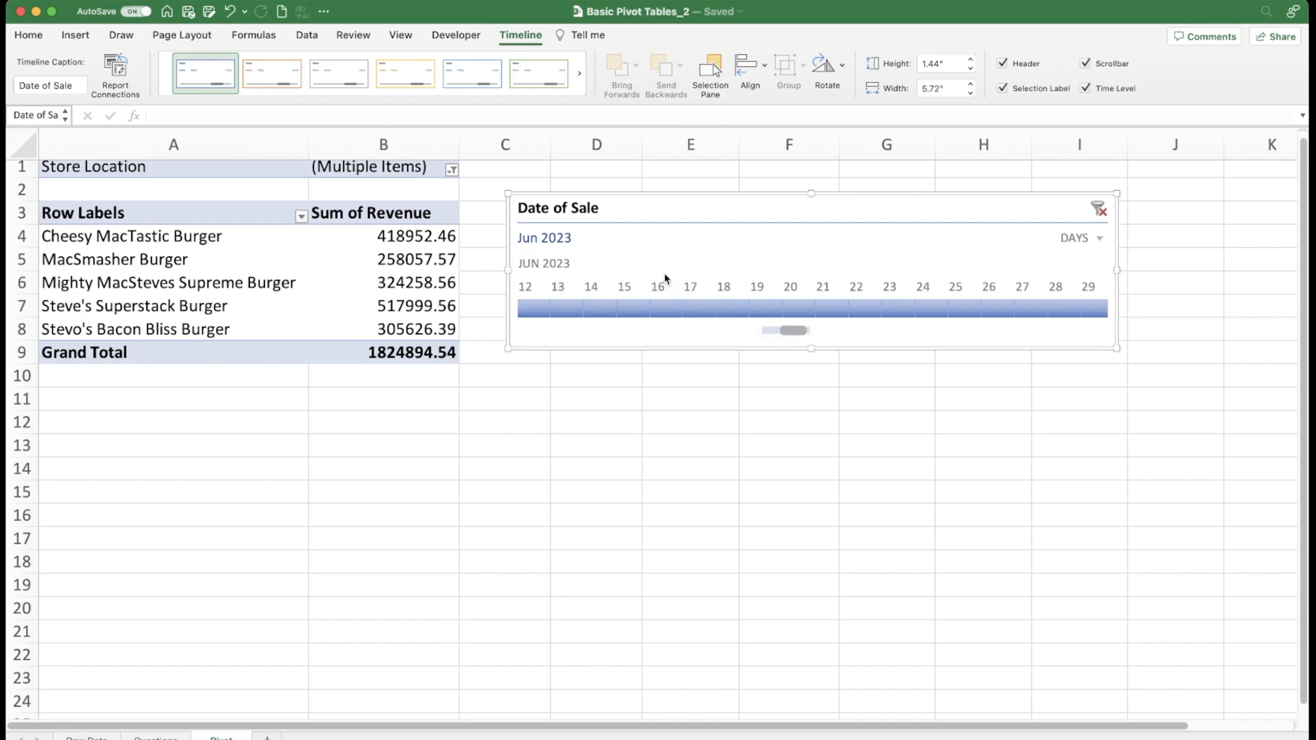
left_click(660, 302)
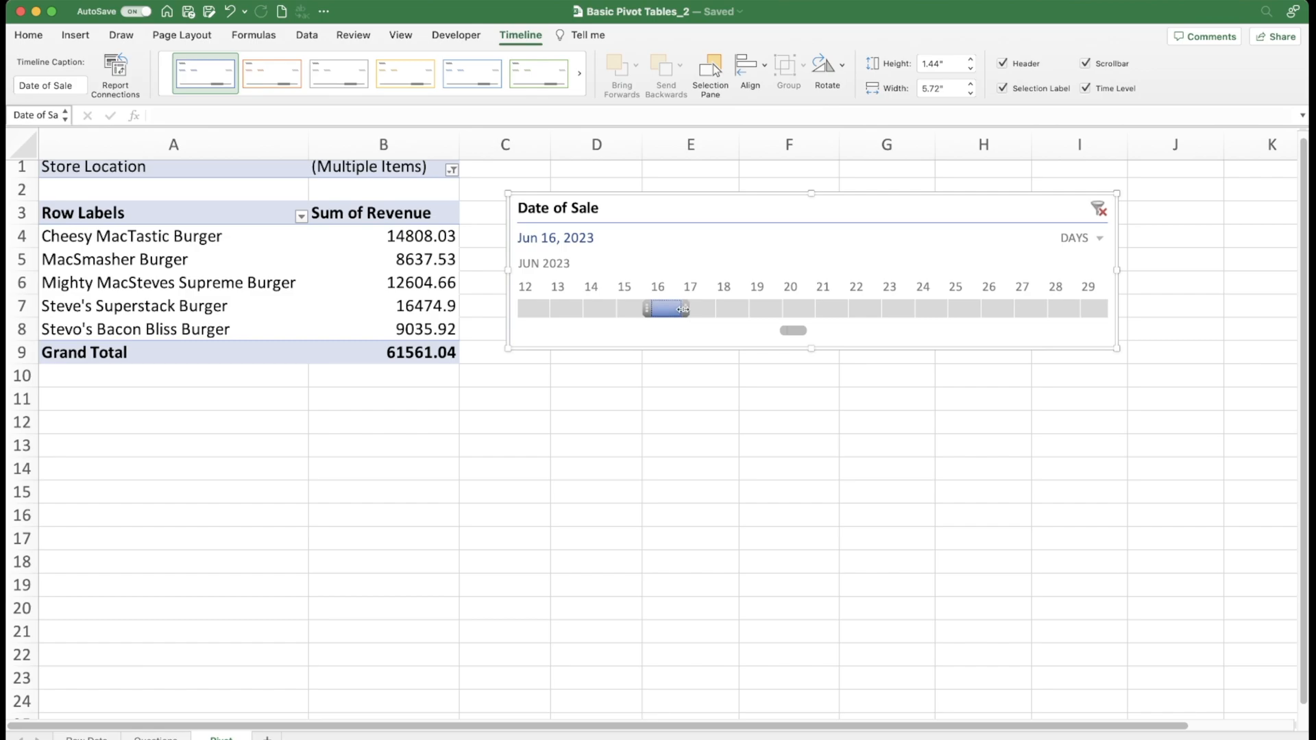
left_click_drag(685, 309, 738, 309)
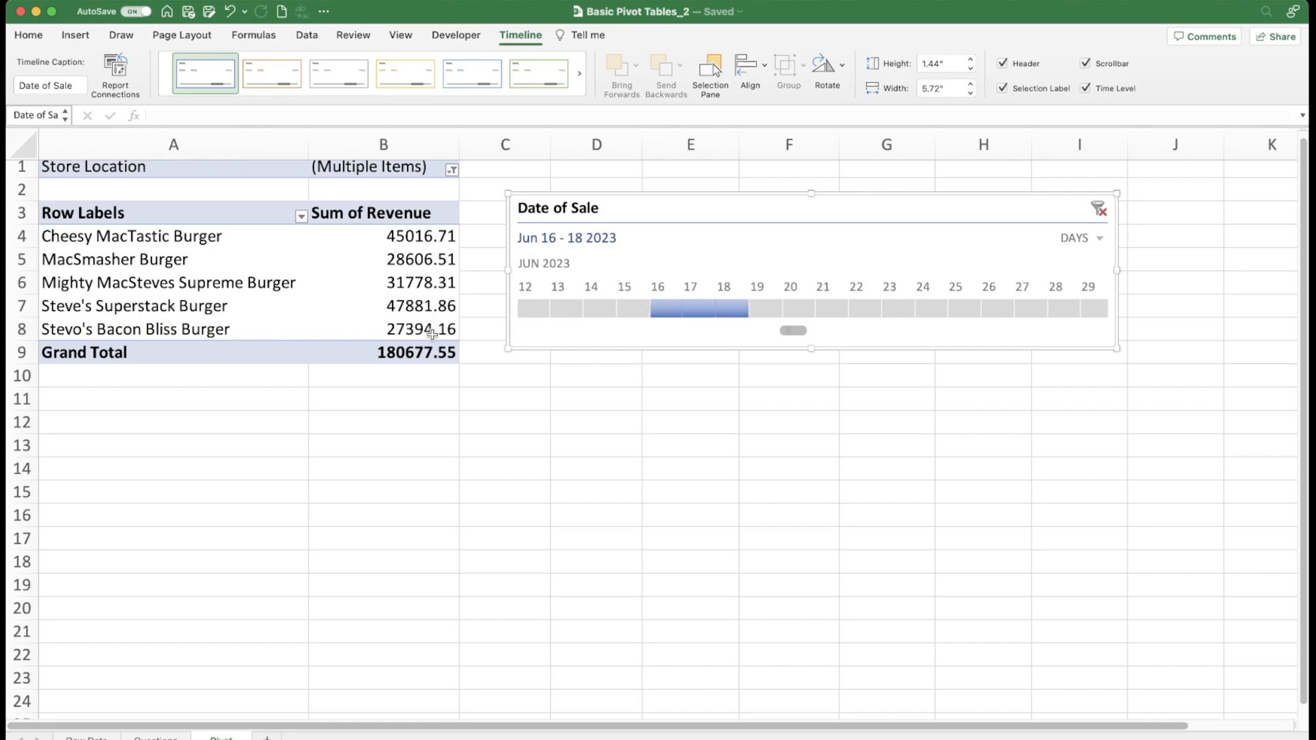
Change the Store Location filter so that only Boston is selected
left_click(453, 170)
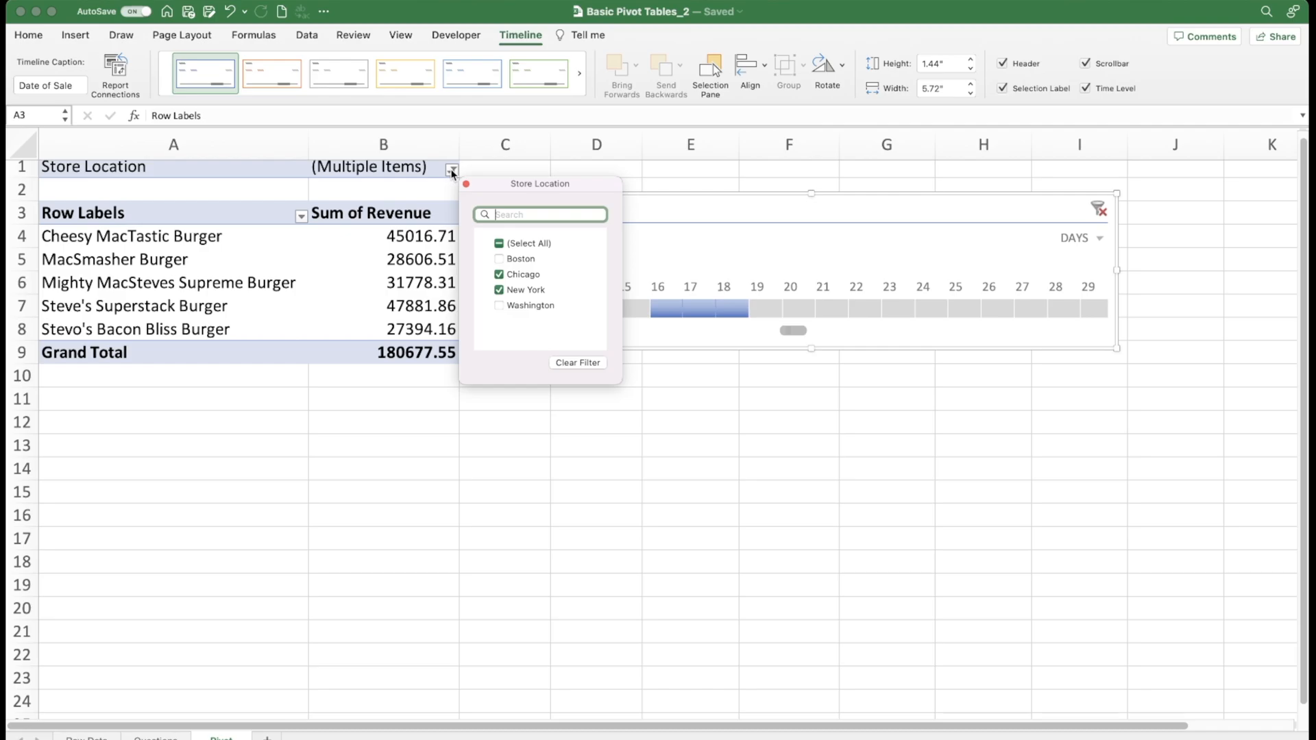
left_click(467, 183)
left_click(435, 168)
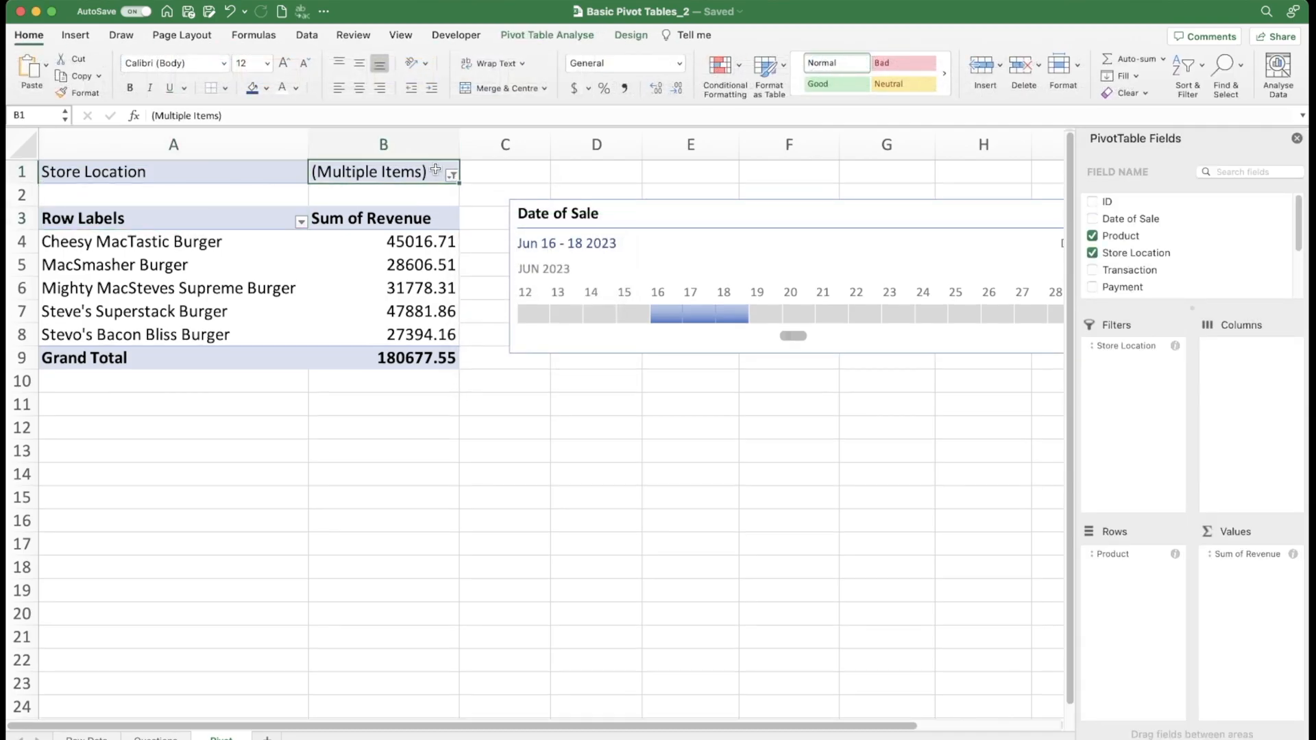
left_click(451, 175)
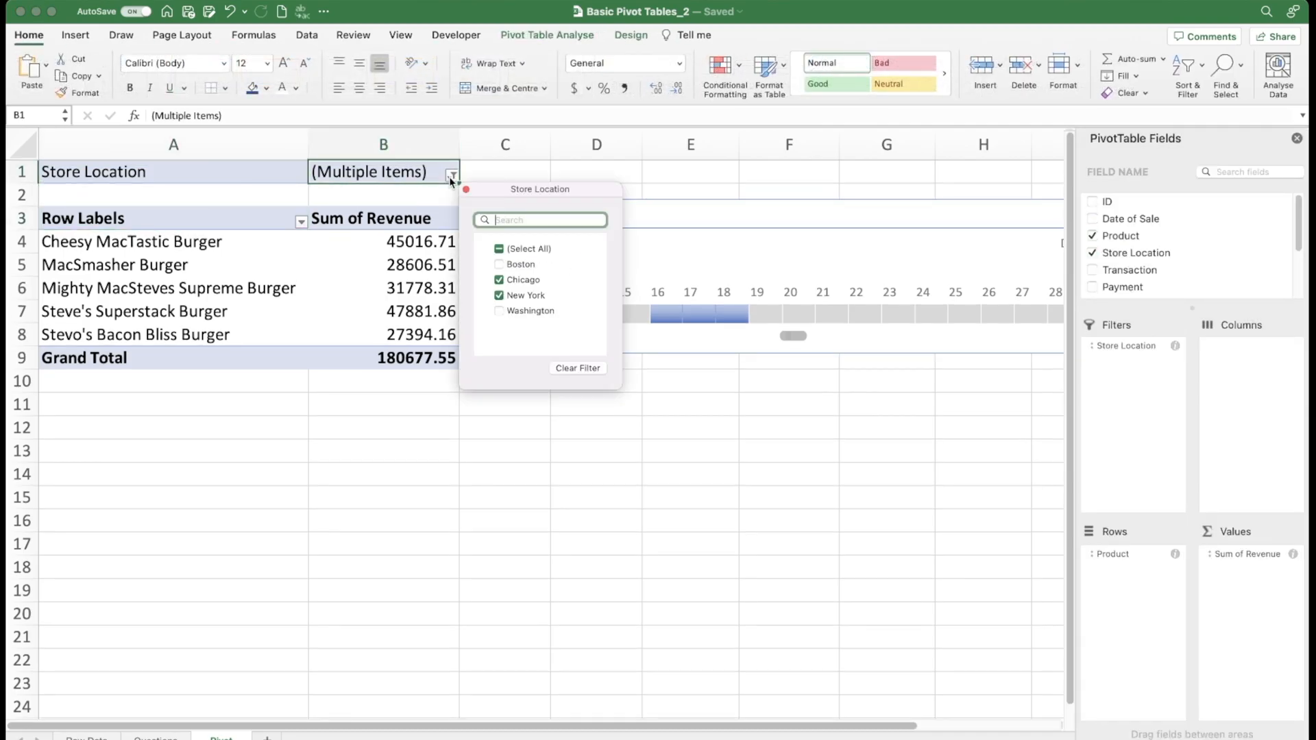
left_click(499, 249)
left_click(499, 264)
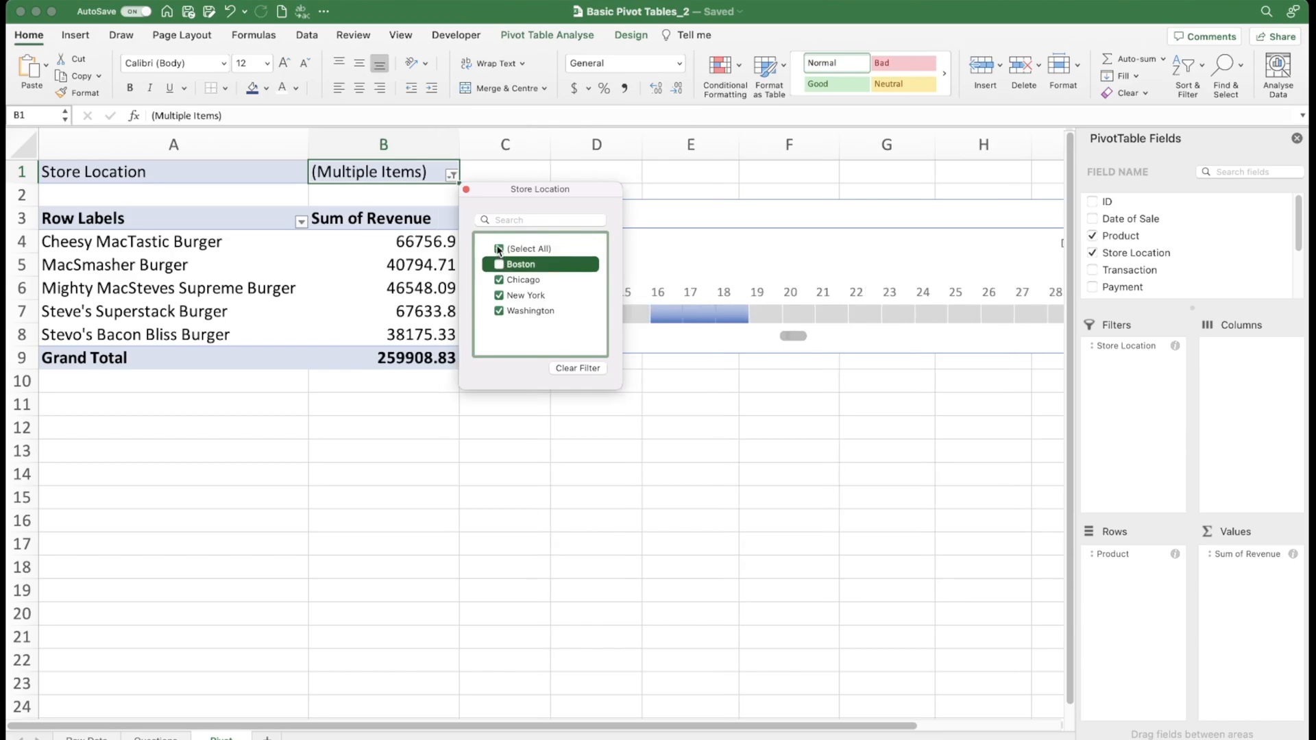
left_click(499, 248)
left_click(499, 249)
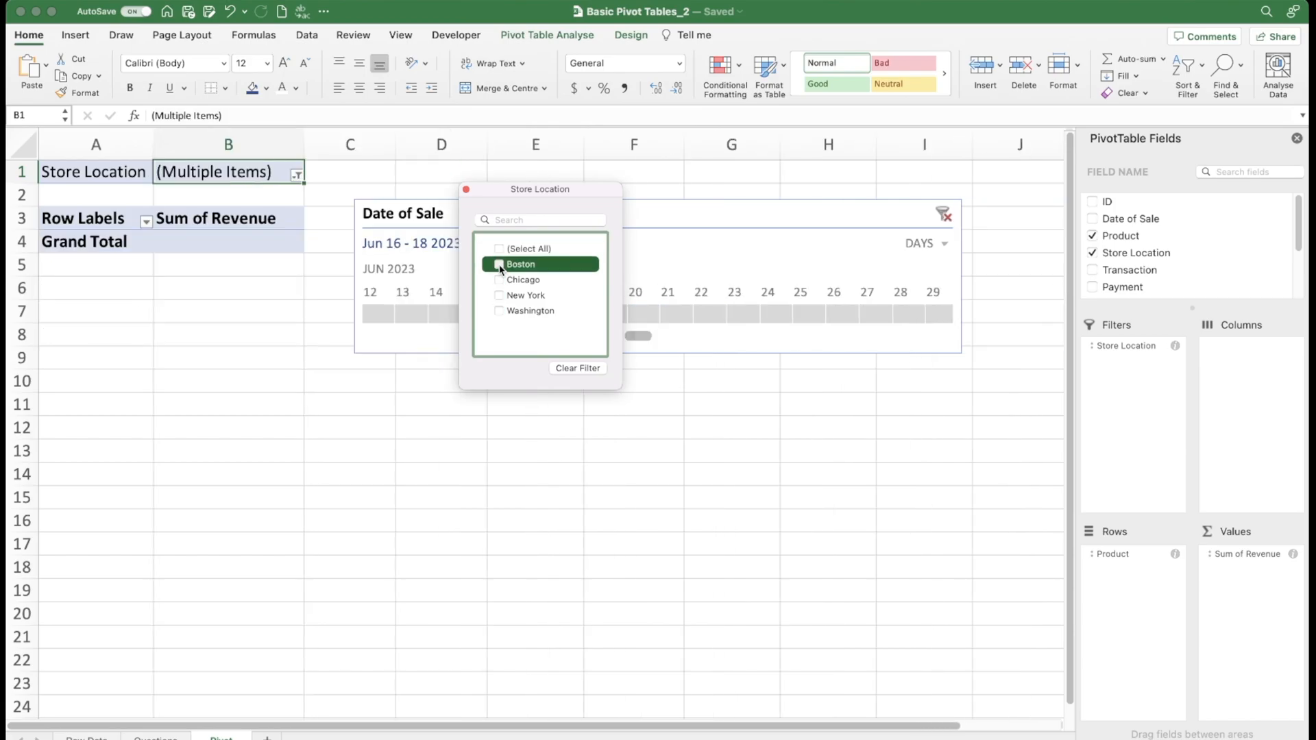
left_click(499, 265)
left_click(531, 413)
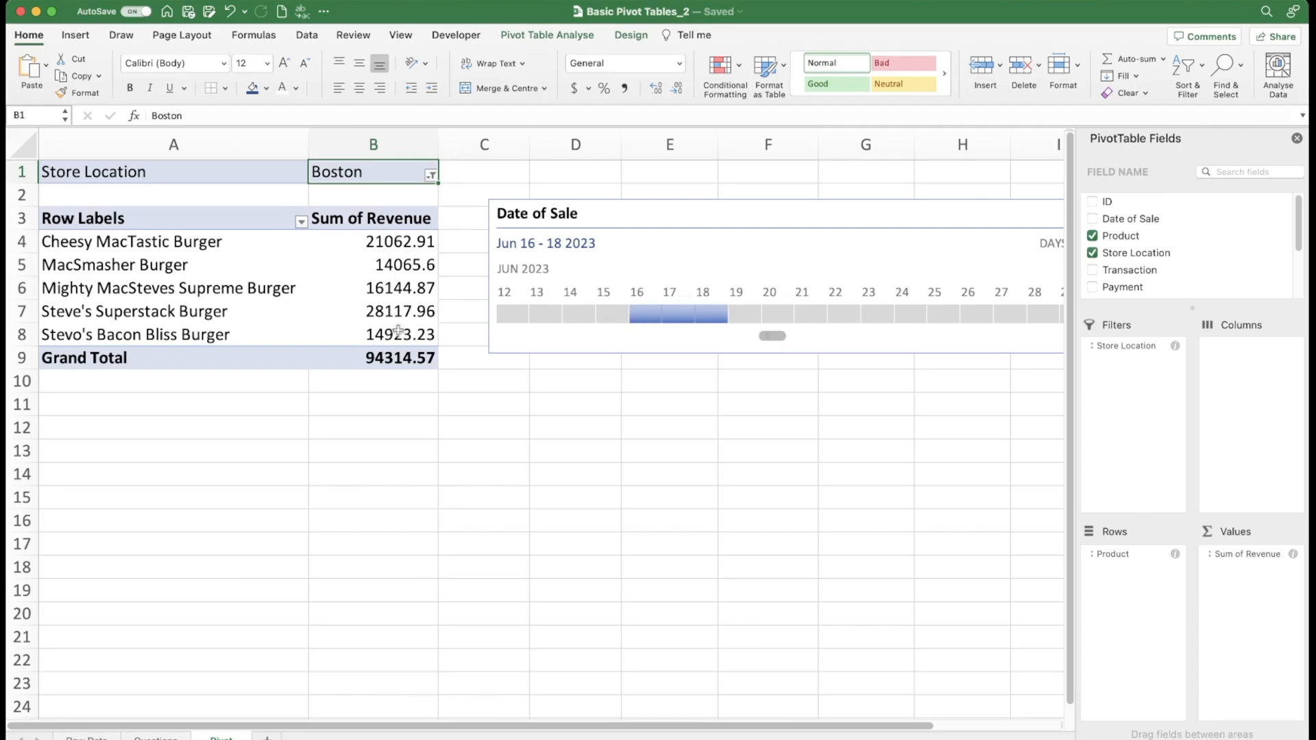
Switch the Store Location filter from Boston to New York only
left_click(430, 174)
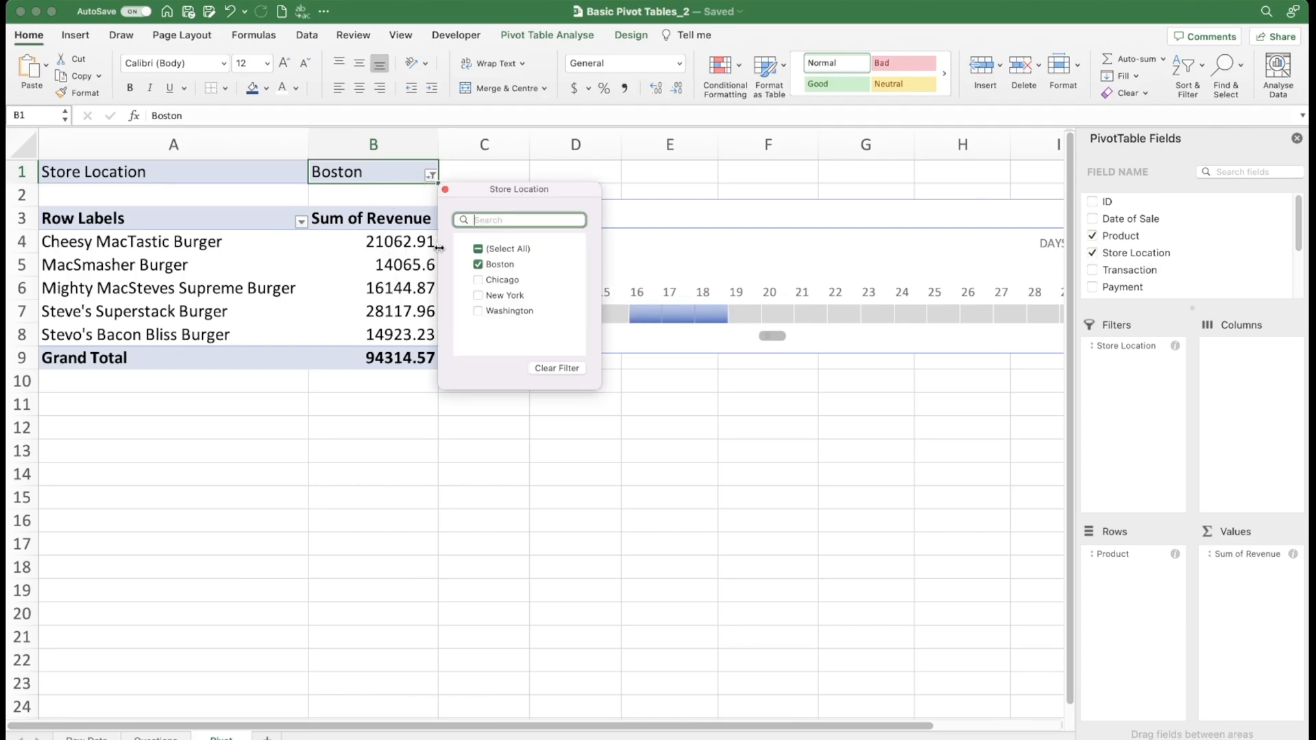
left_click(478, 266)
left_click(480, 295)
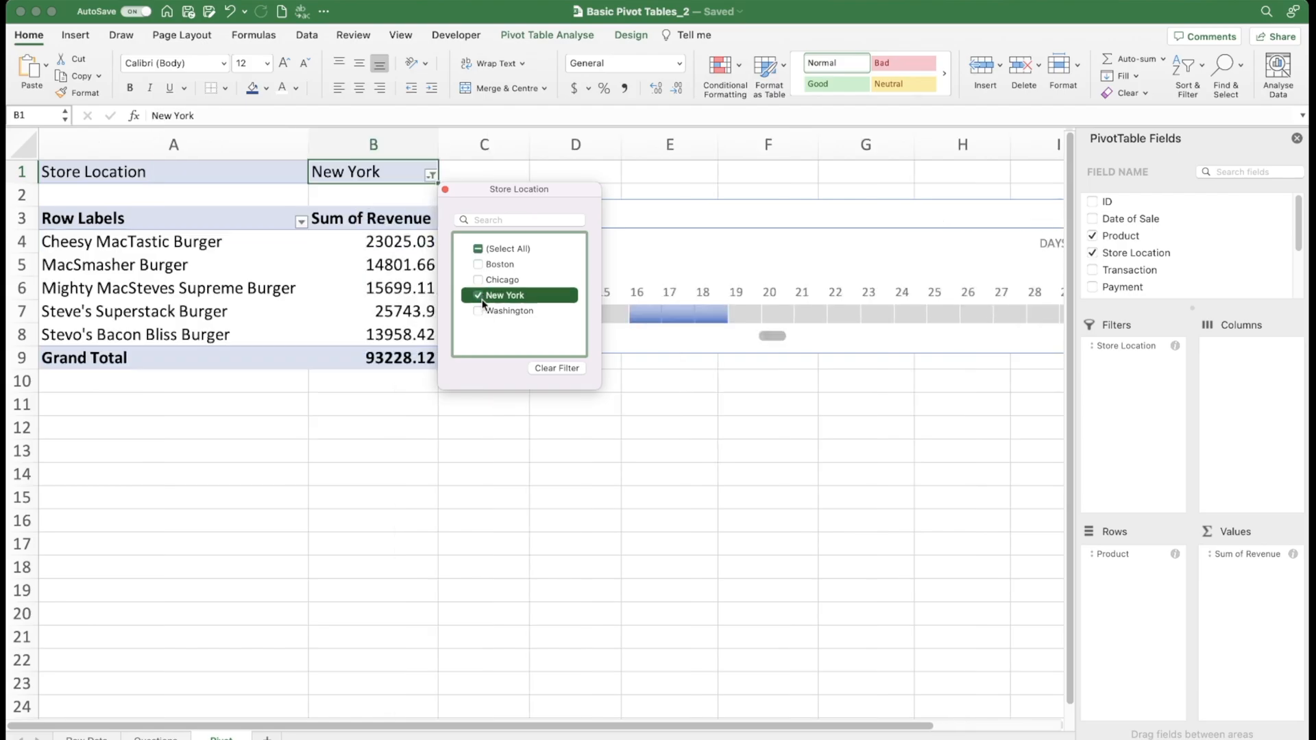
Close the Store Location filter list and move the Date of Sale timeline closer to the pivot table
left_click(631, 183)
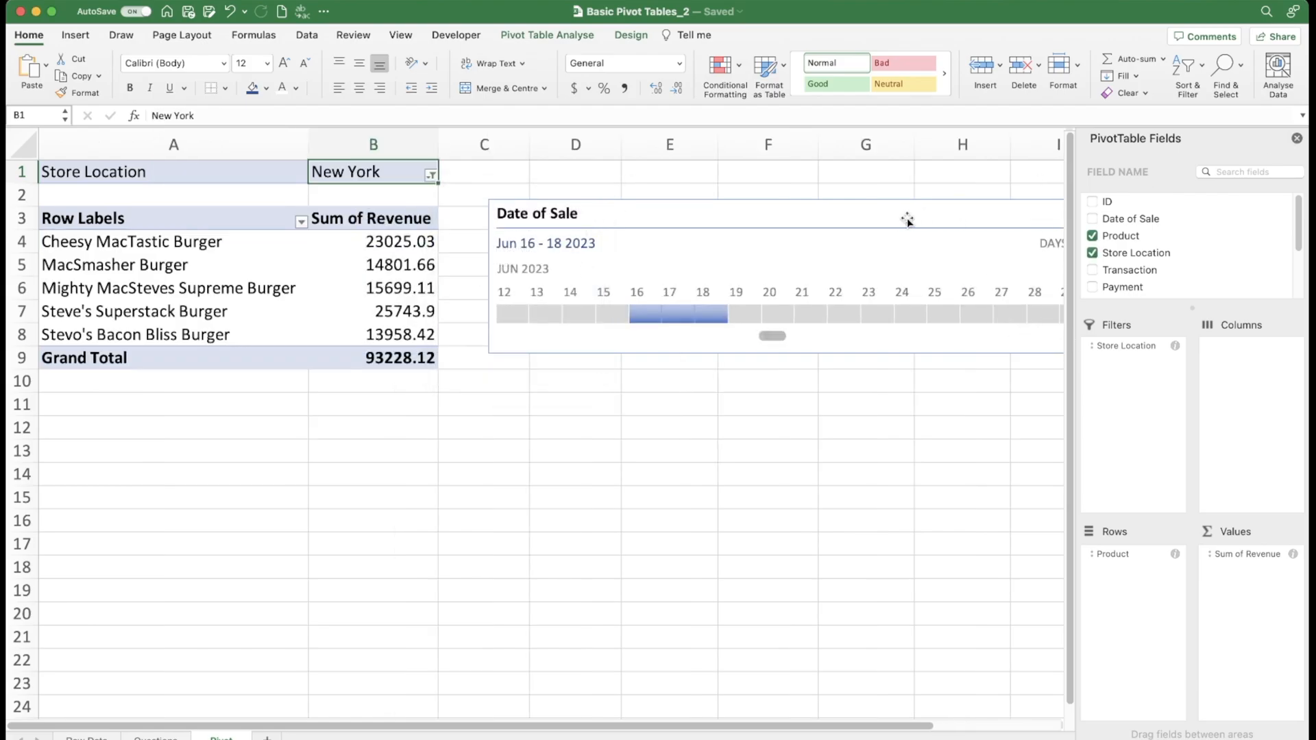
left_click_drag(890, 214, 855, 216)
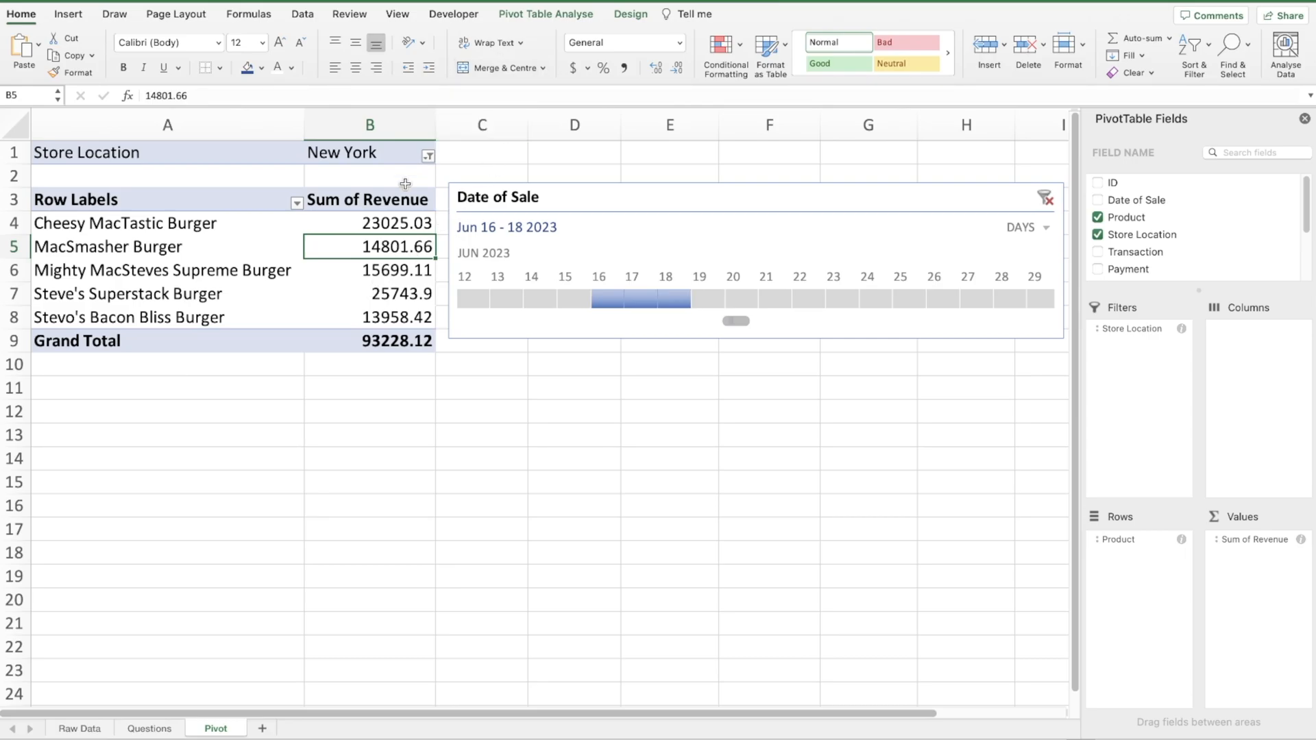
Insert a slicer for the Product field and place it directly below the Date of Sale timeline
left_click(546, 15)
left_click(433, 48)
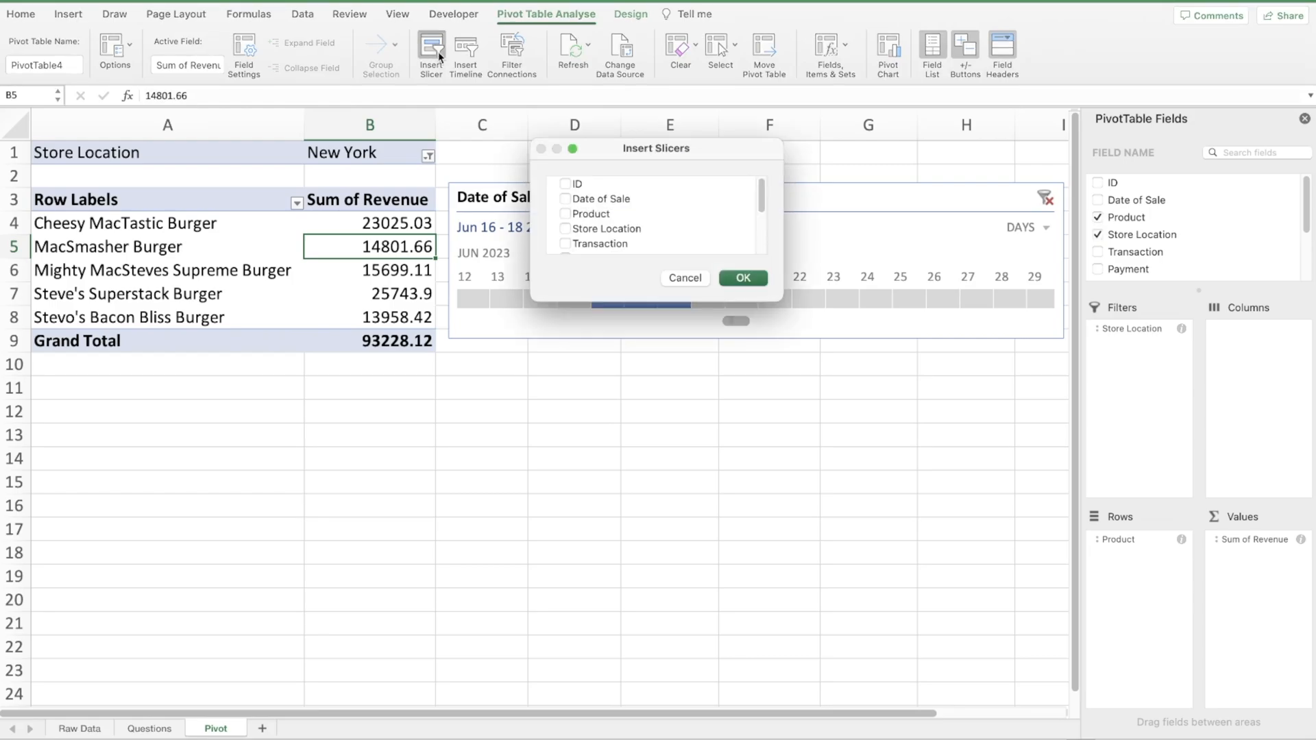
left_click_drag(782, 296, 922, 406)
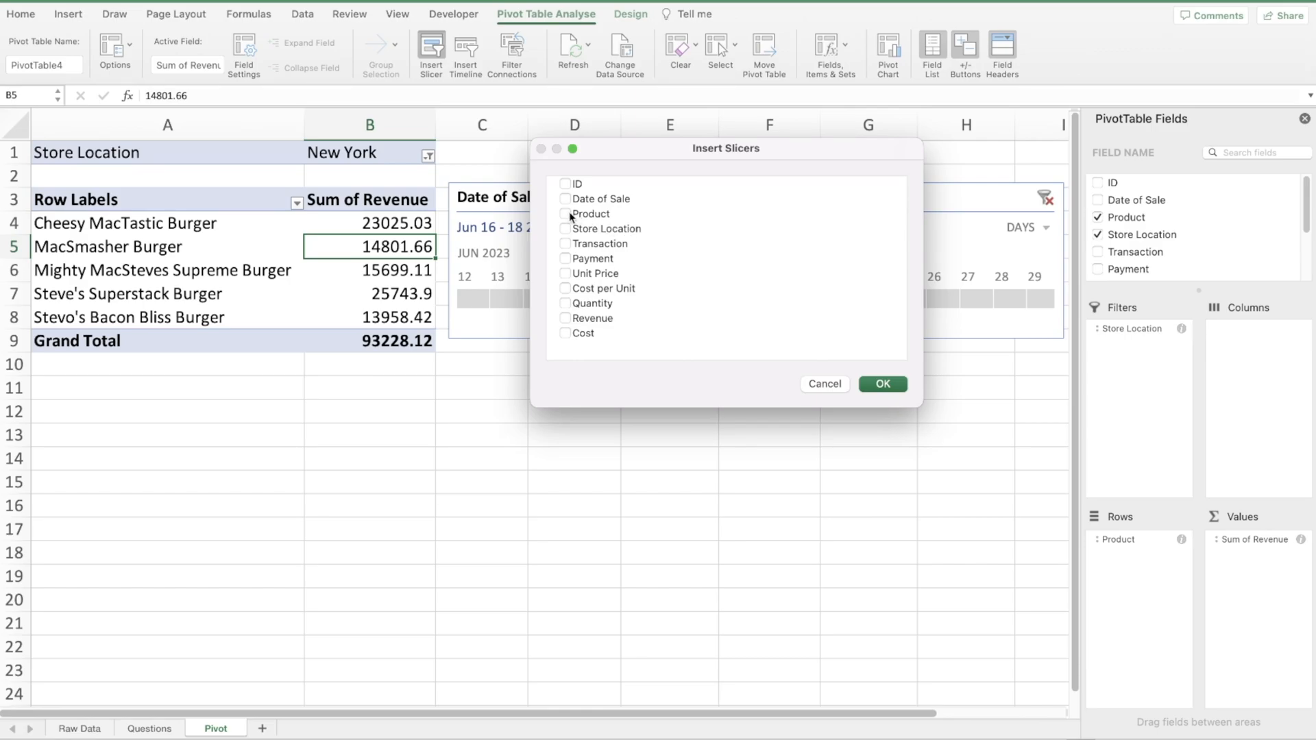
left_click(884, 385)
left_click_drag(576, 301, 563, 375)
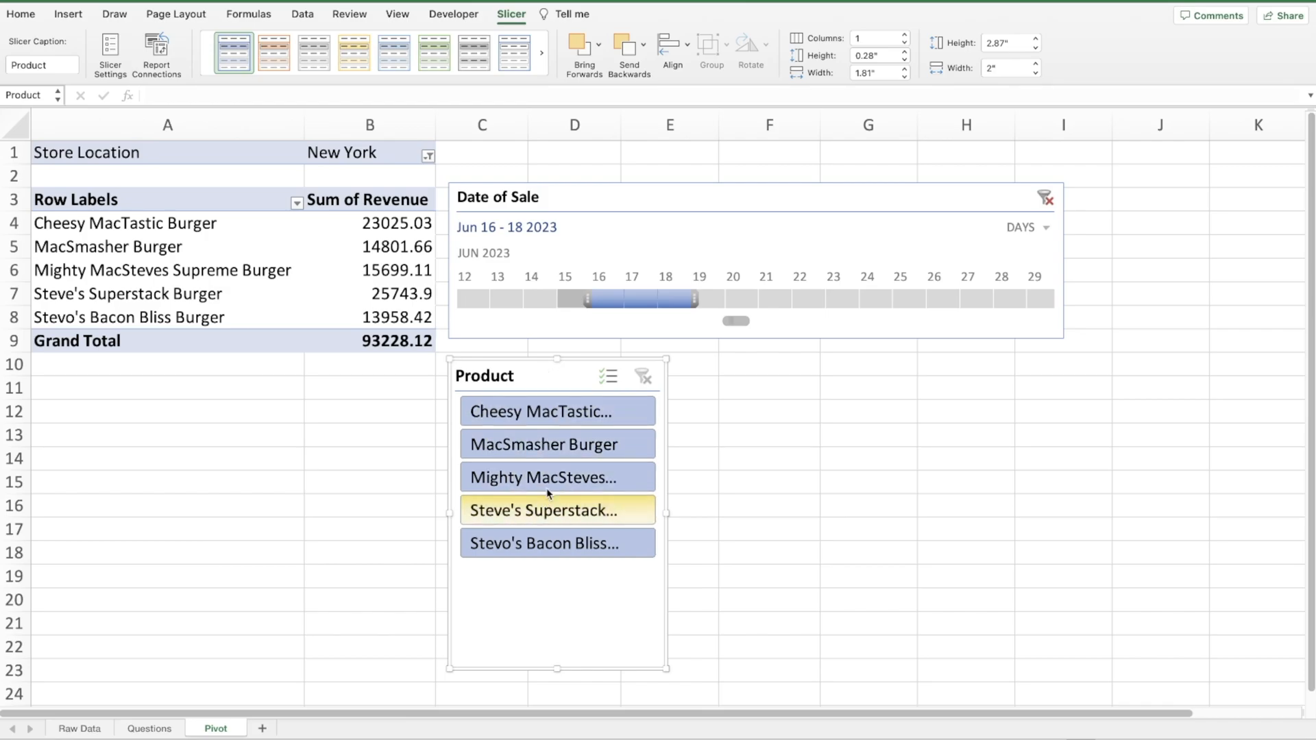
Filter the Product slicer to Cheesy MacTastic Burger only and extend the timeline range to June 16–22, 2023
left_click(499, 418)
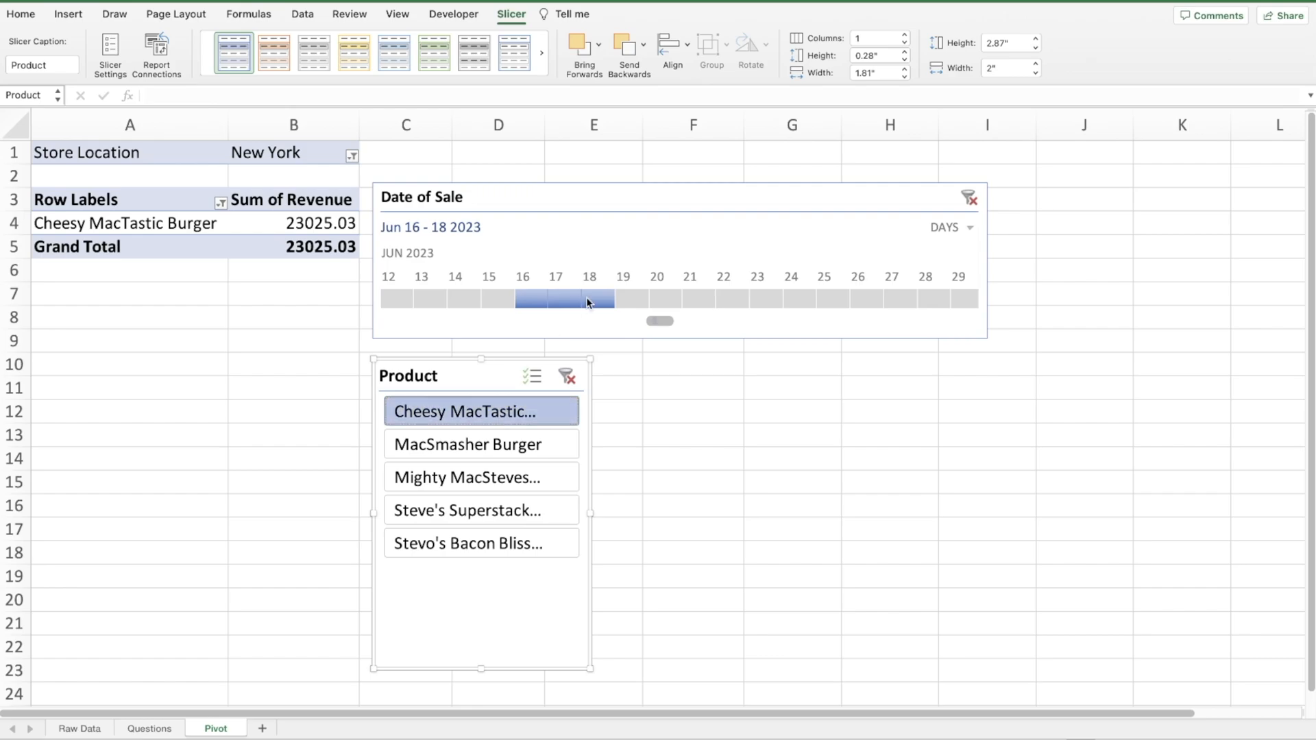
left_click_drag(615, 299, 750, 295)
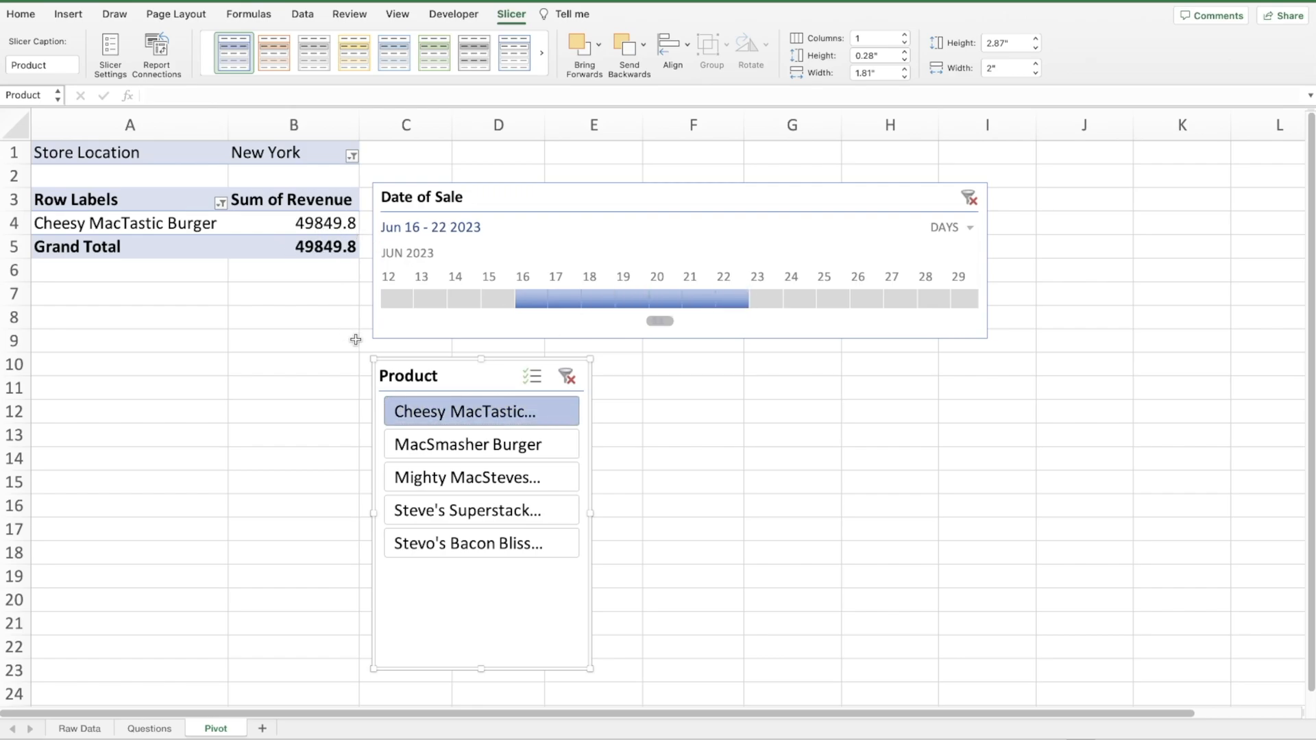
Switch the Product slicer to Mighty MacSteves Supreme Burger, enable multi-select, and add Cheesy MacTastic Burger and Stevo's Bacon Bliss Burger
left_click(463, 478)
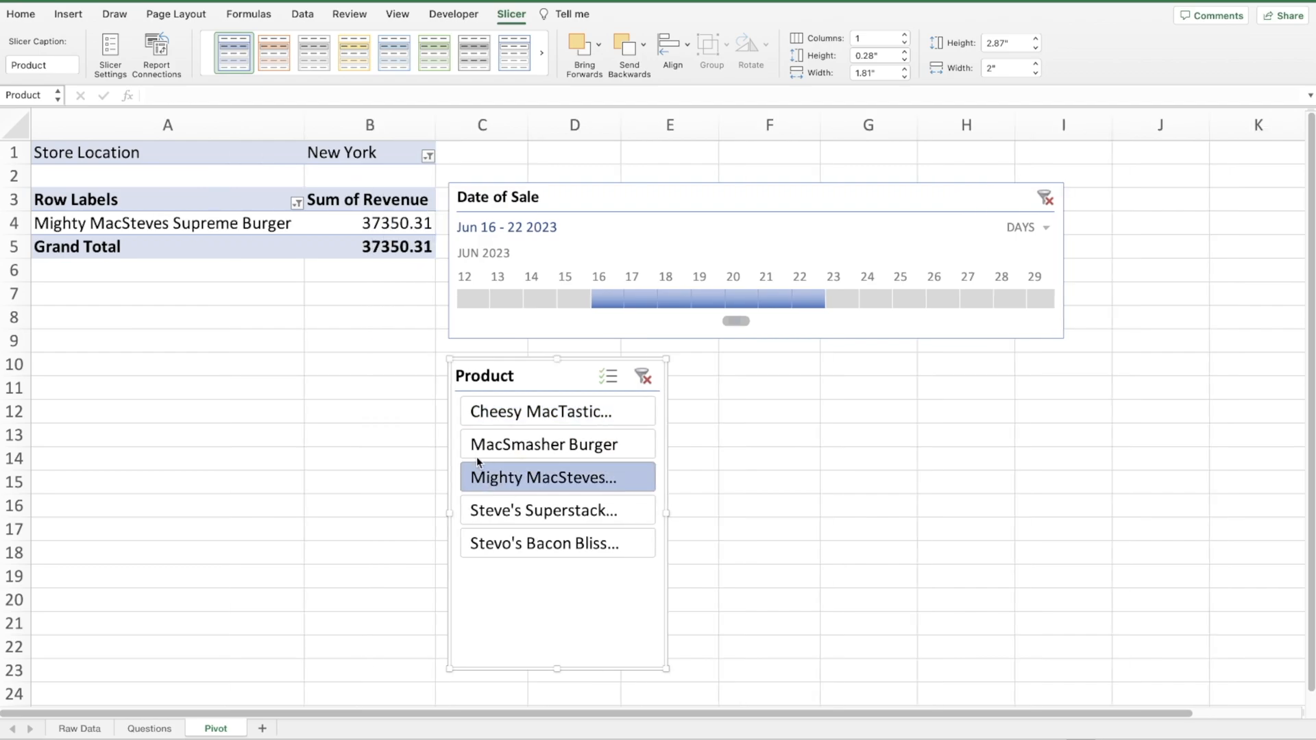
left_click(609, 378)
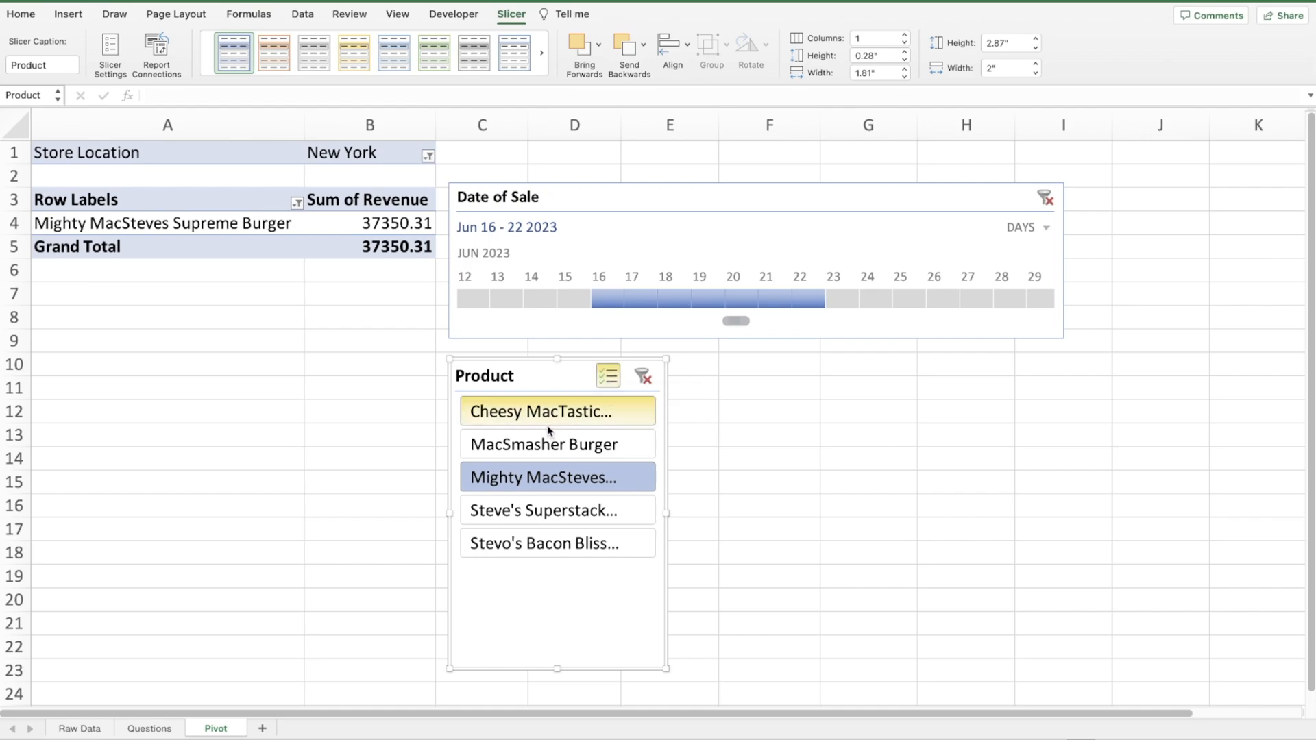
left_click(574, 414)
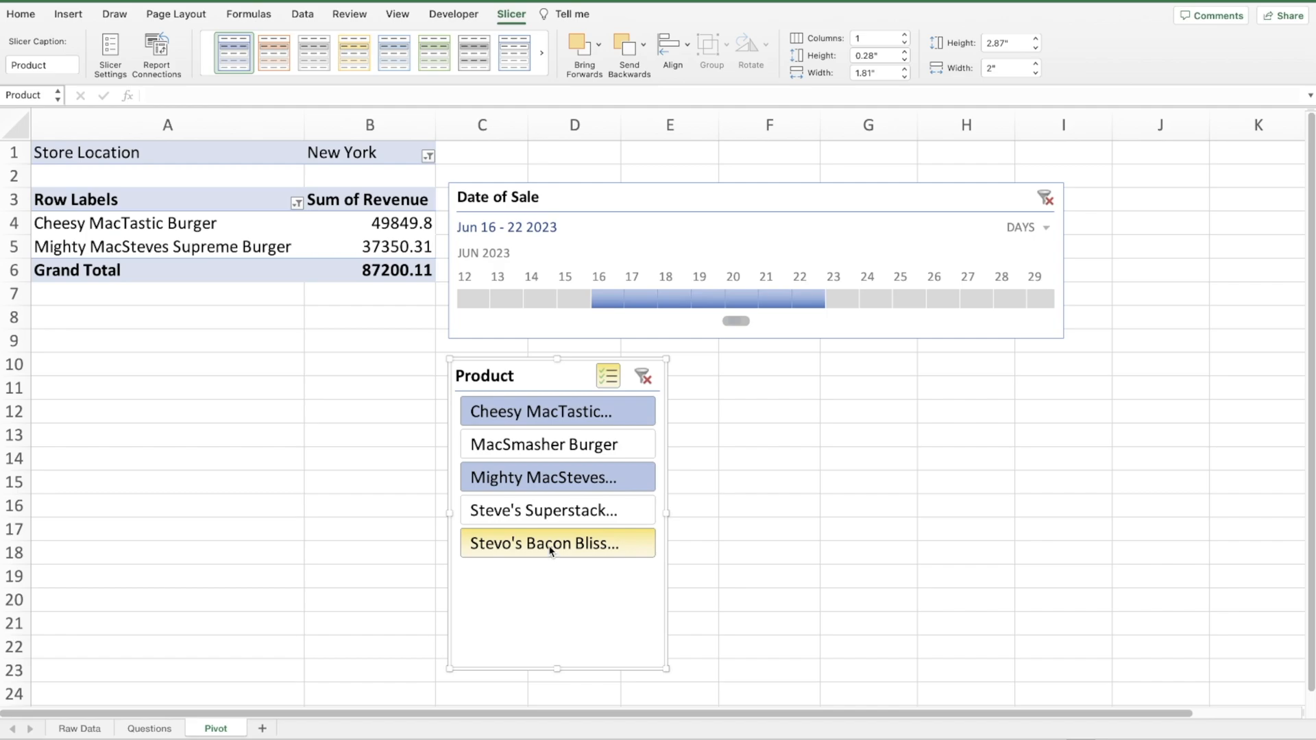
left_click(572, 541)
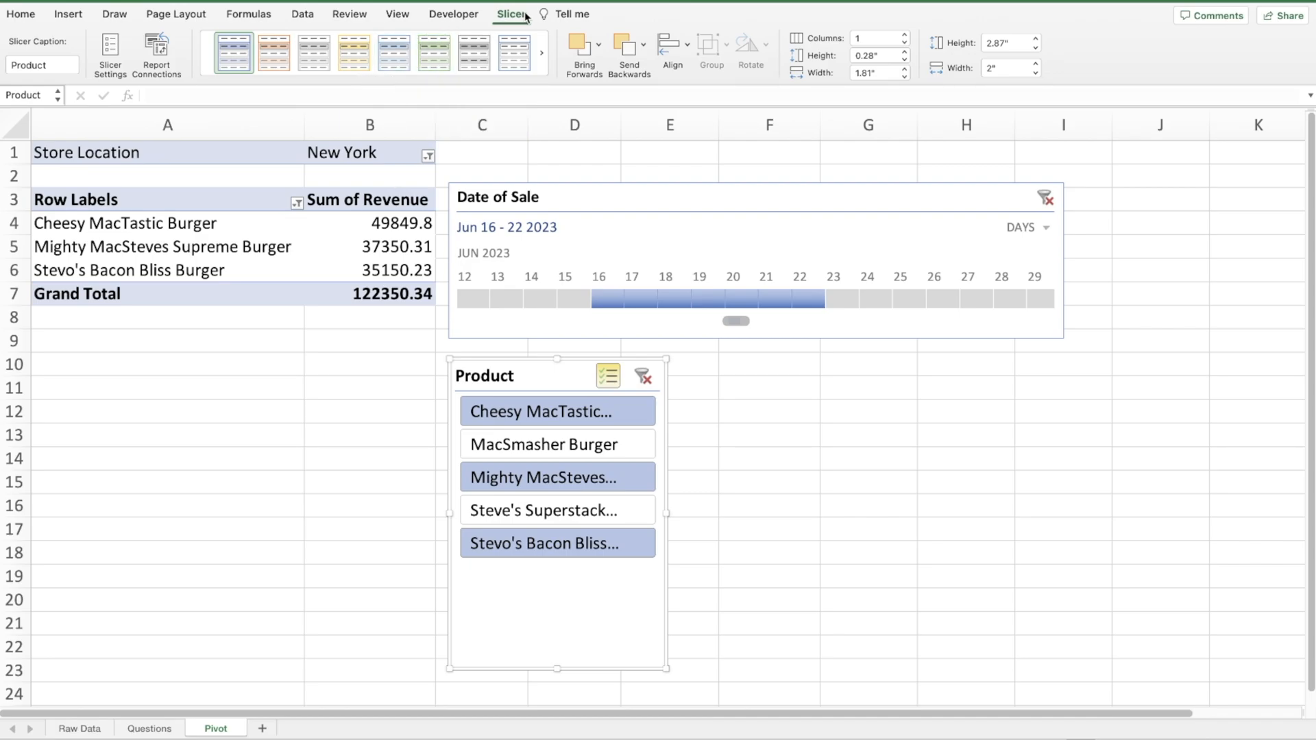
Insert a slicer for the Transaction field and place it beside the Product slicer, below the timeline
left_click(348, 243)
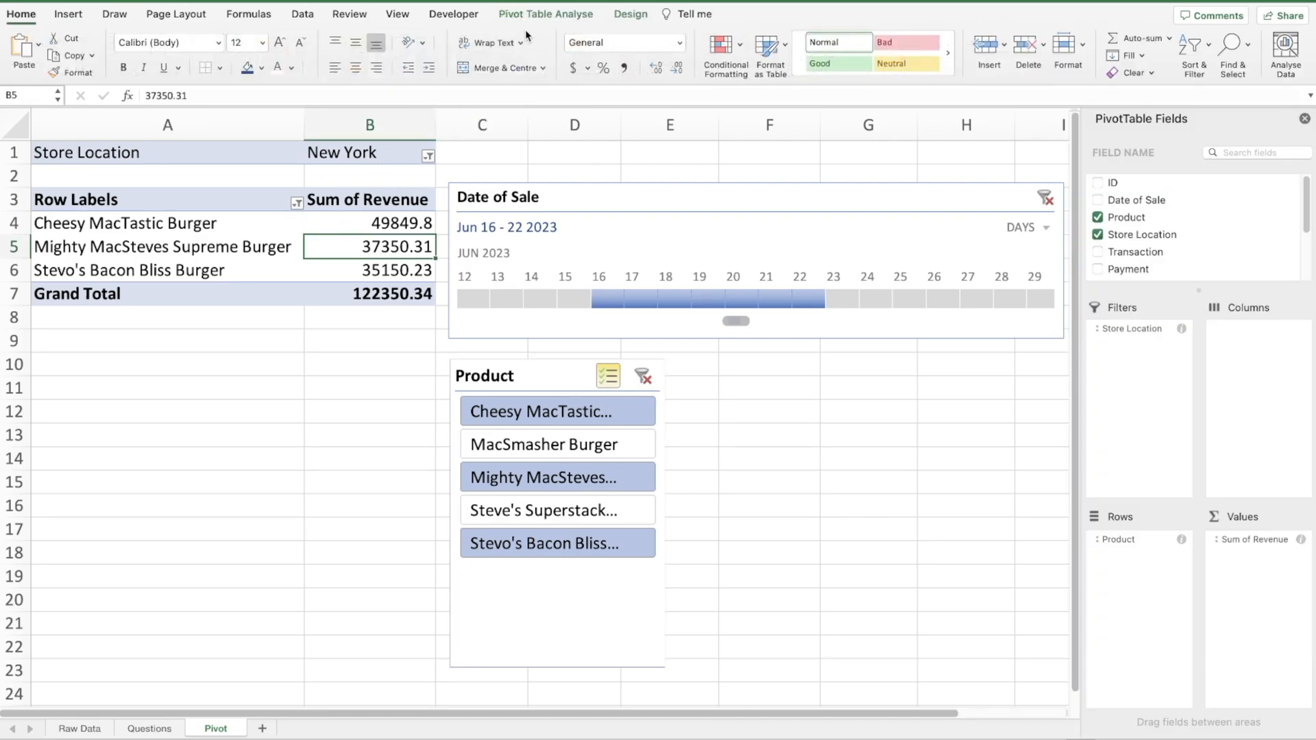
left_click(548, 15)
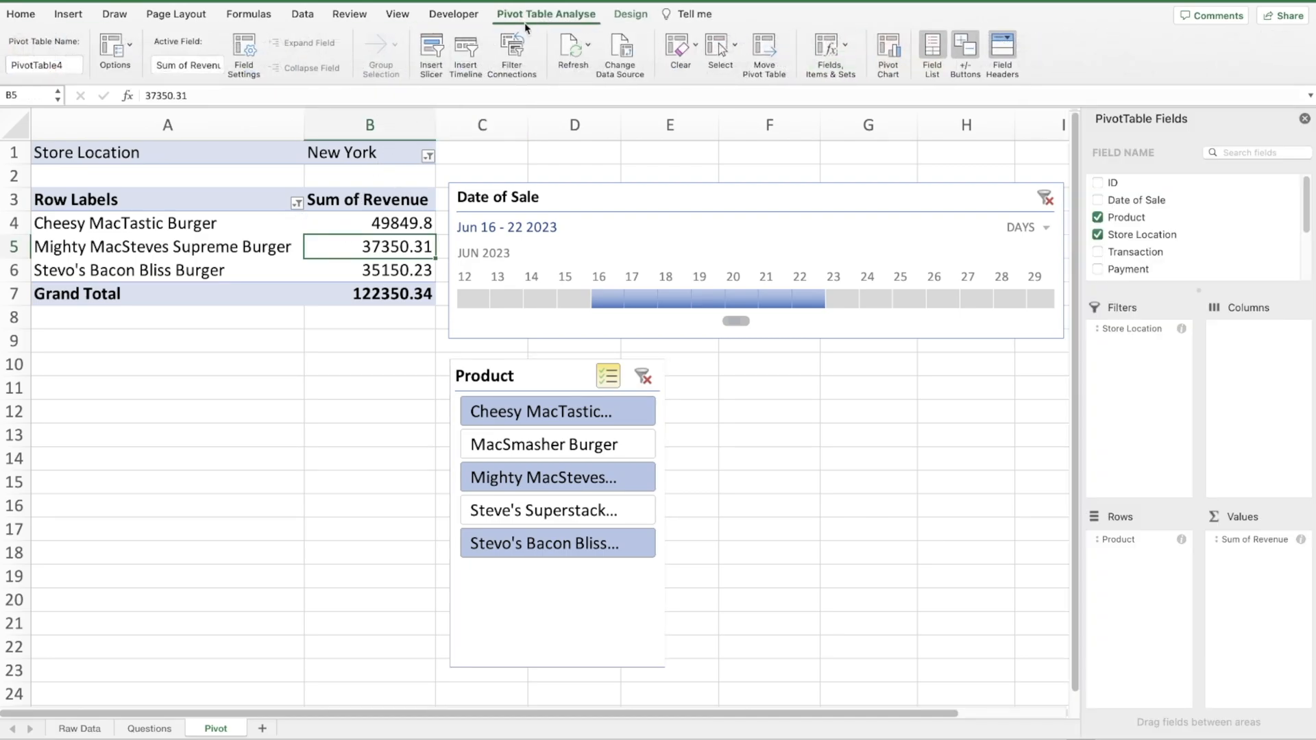
left_click(434, 51)
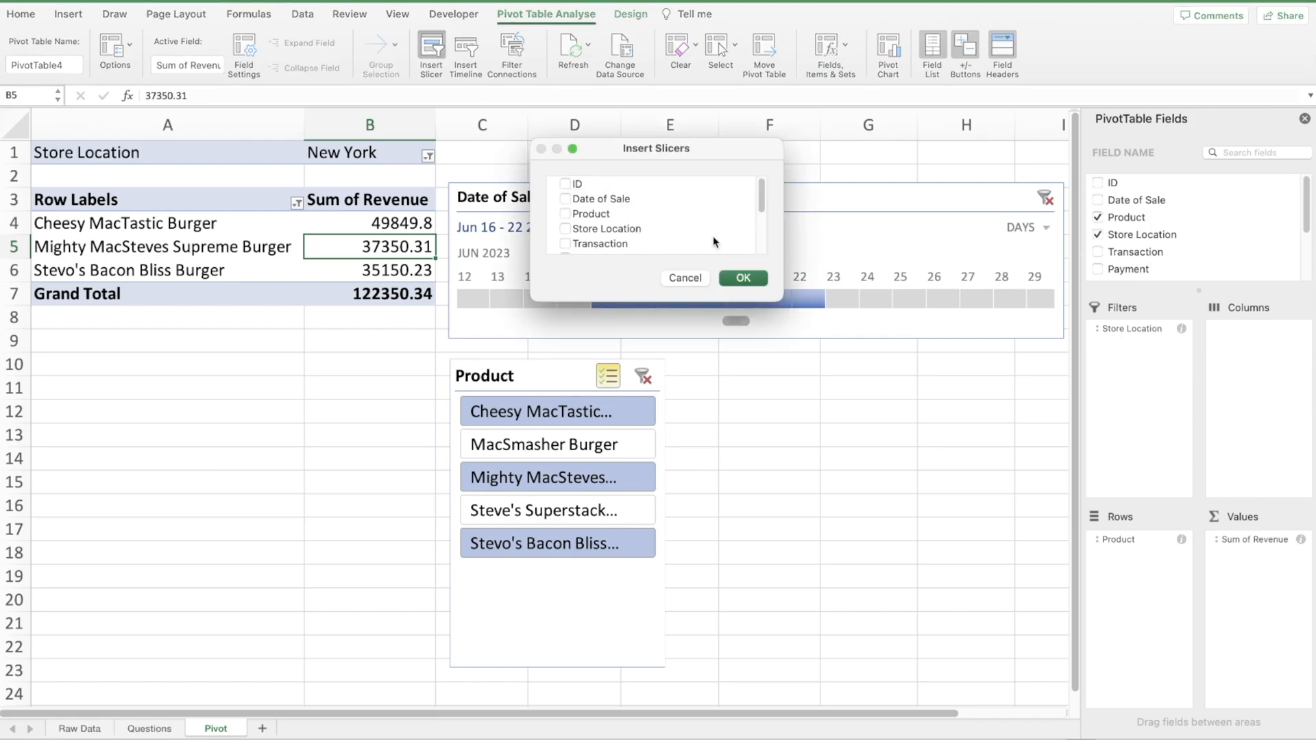
left_click_drag(779, 303, 898, 375)
left_click(566, 244)
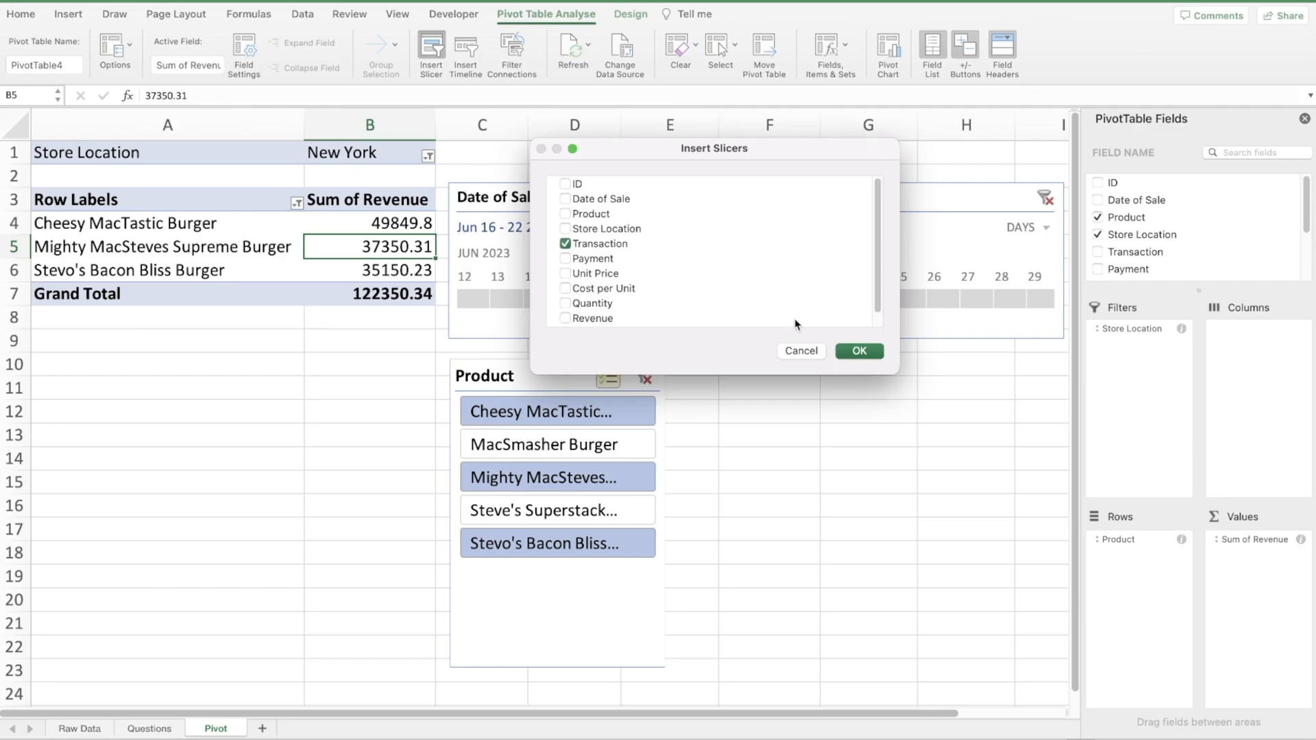
left_click(866, 350)
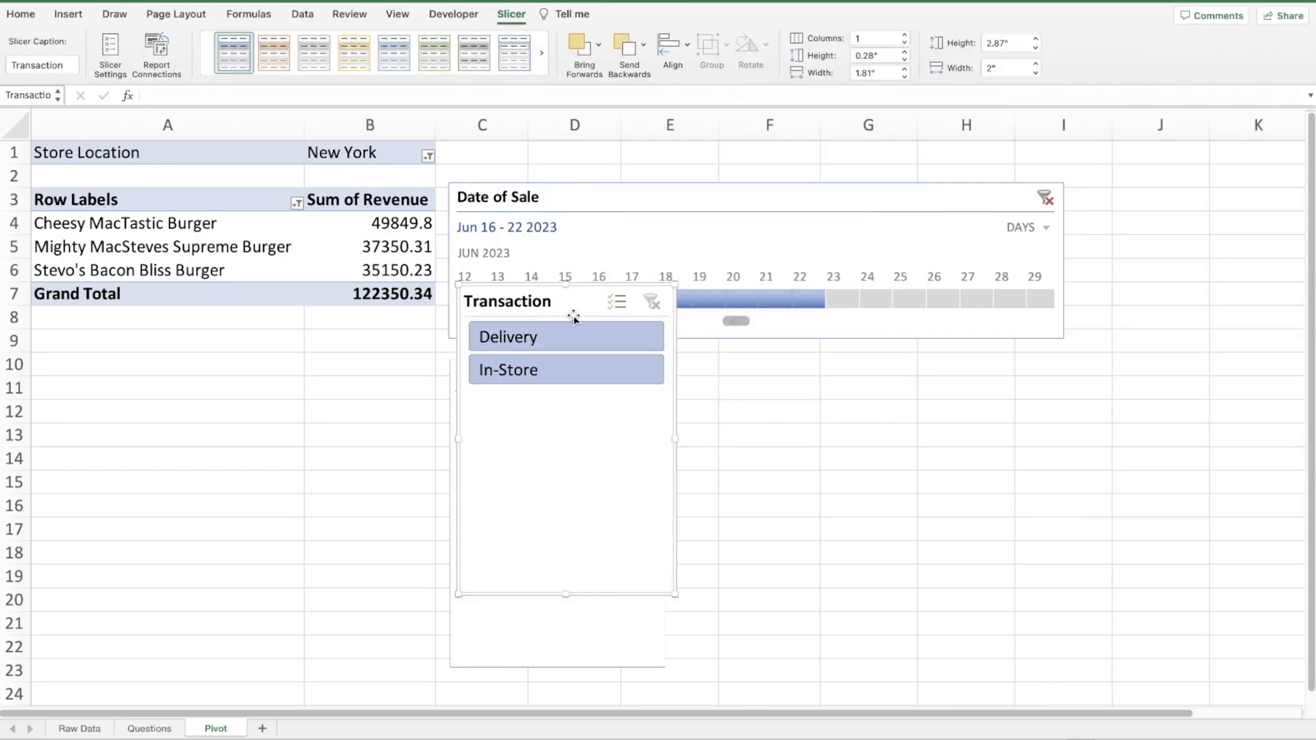
left_click_drag(565, 307, 785, 382)
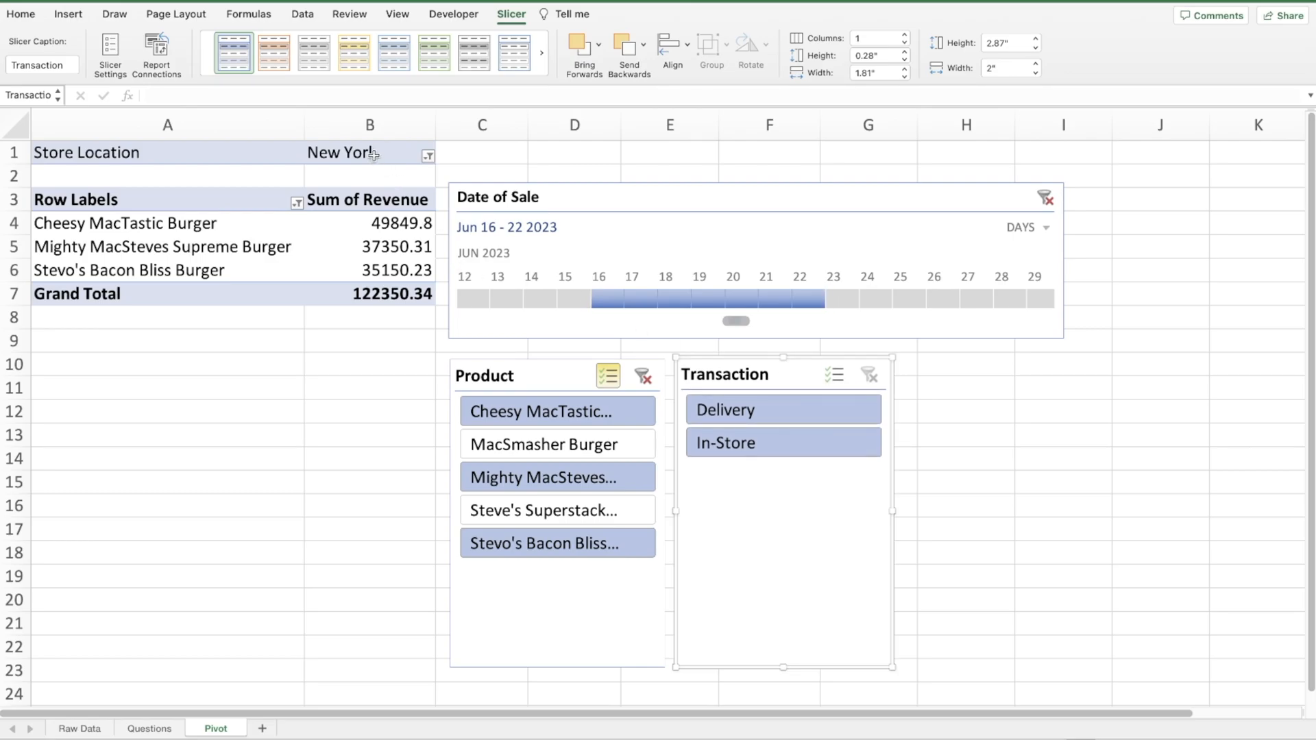
Change the Store Location filter from New York to Boston only
left_click(405, 152)
left_click(426, 156)
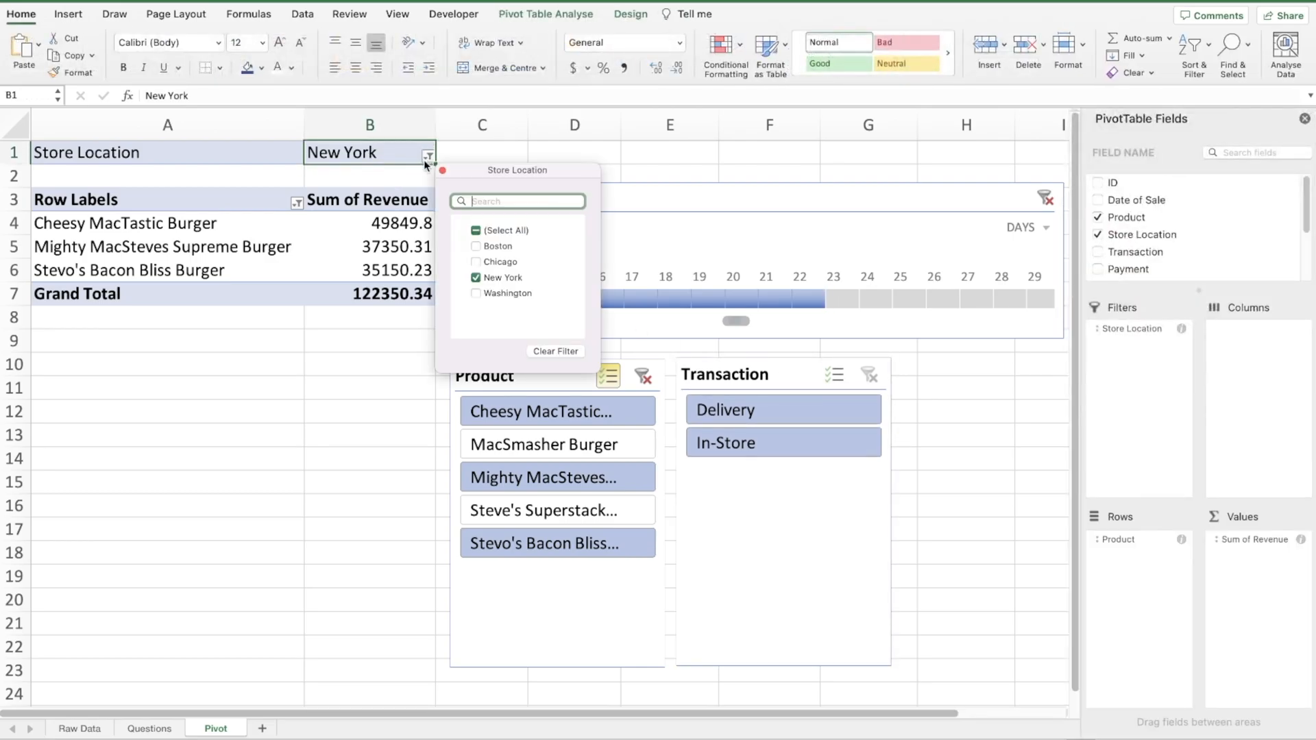
left_click(476, 246)
left_click(476, 278)
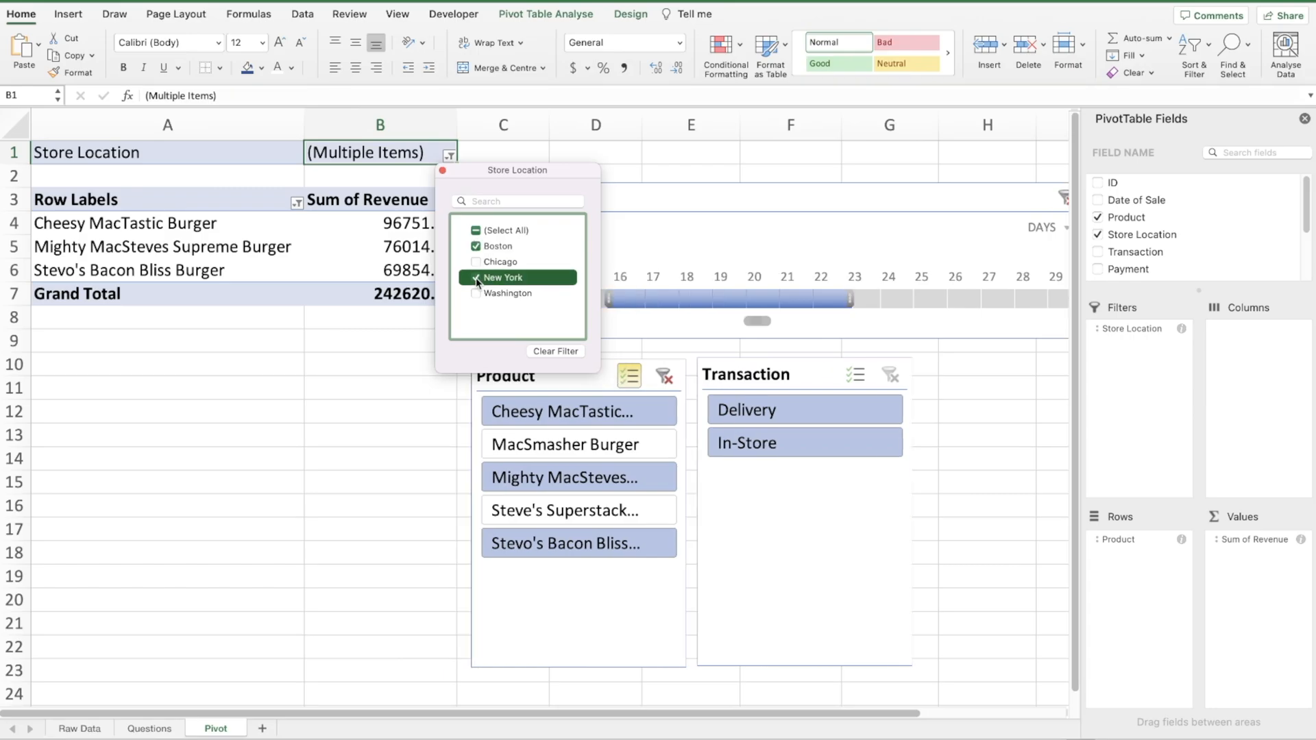
left_click(649, 175)
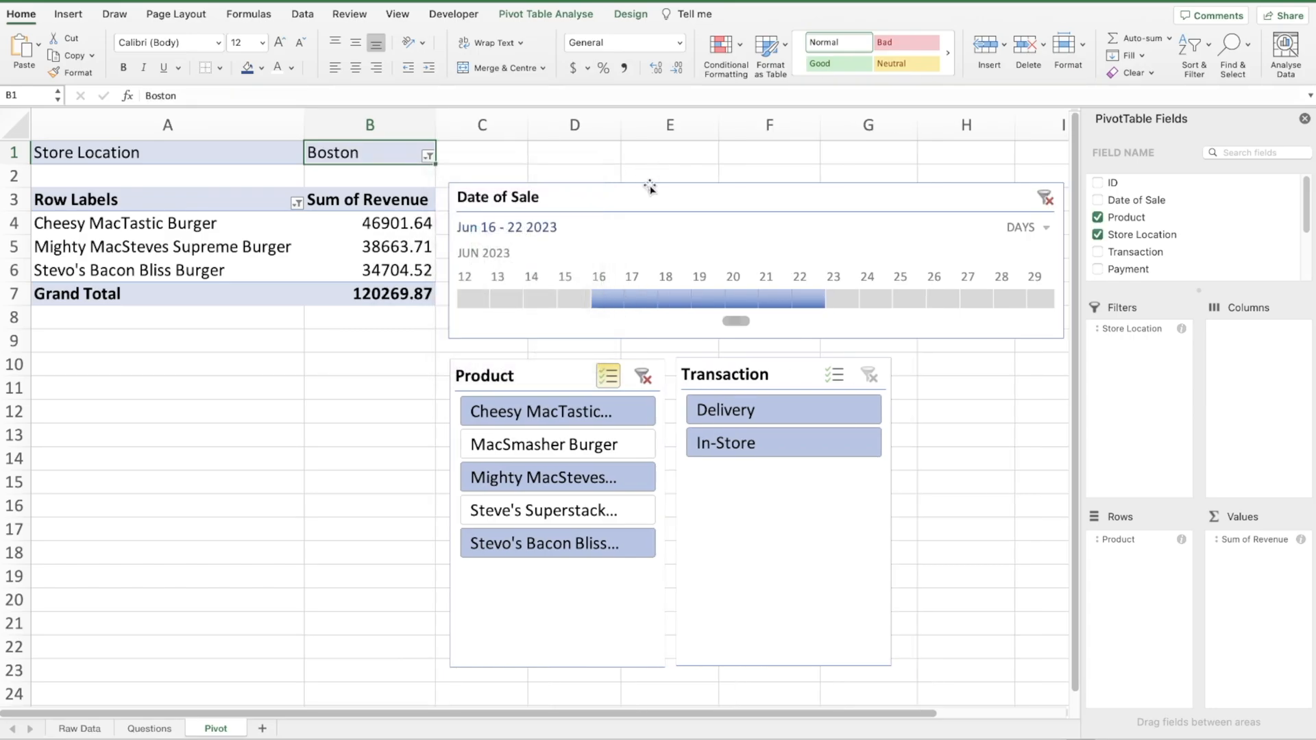
Turn off product multi-select, filter the slicers to MacSmasher Burger and Delivery, and move the timeline selection to later days in June 2023
left_click(552, 444)
left_click(607, 381)
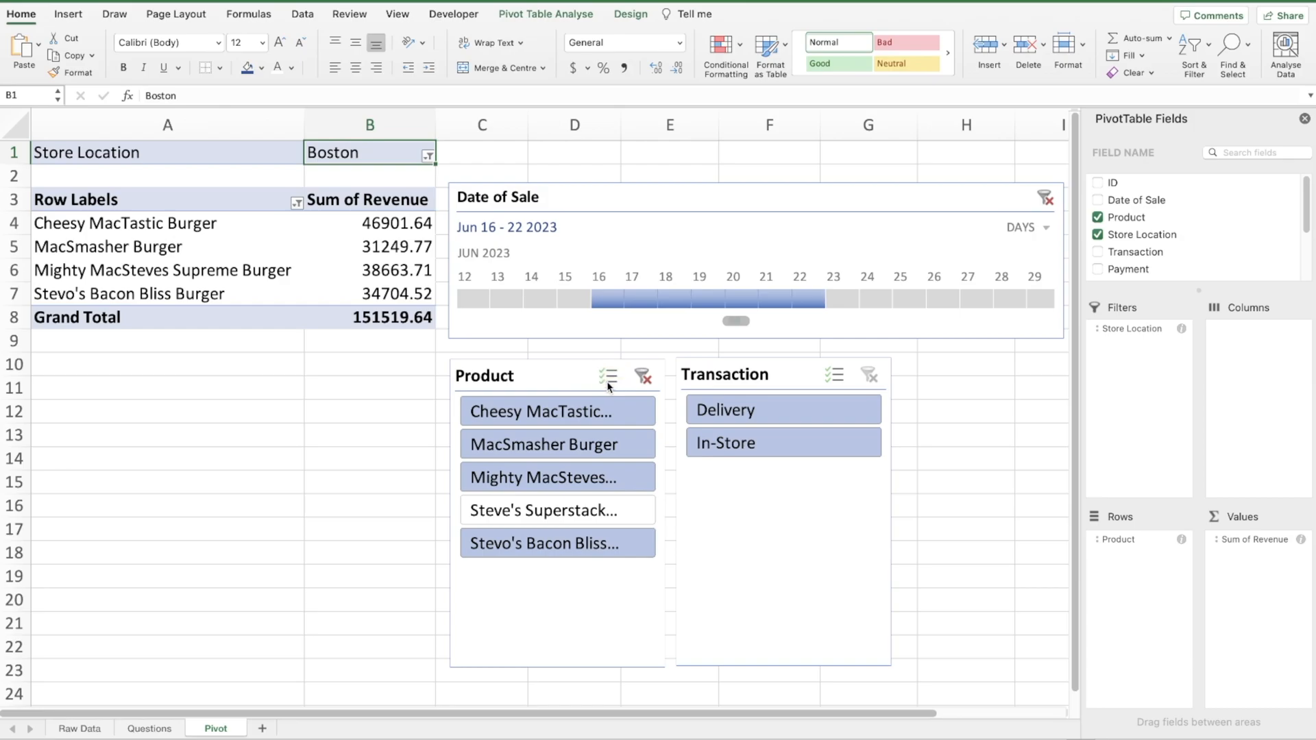
left_click(581, 445)
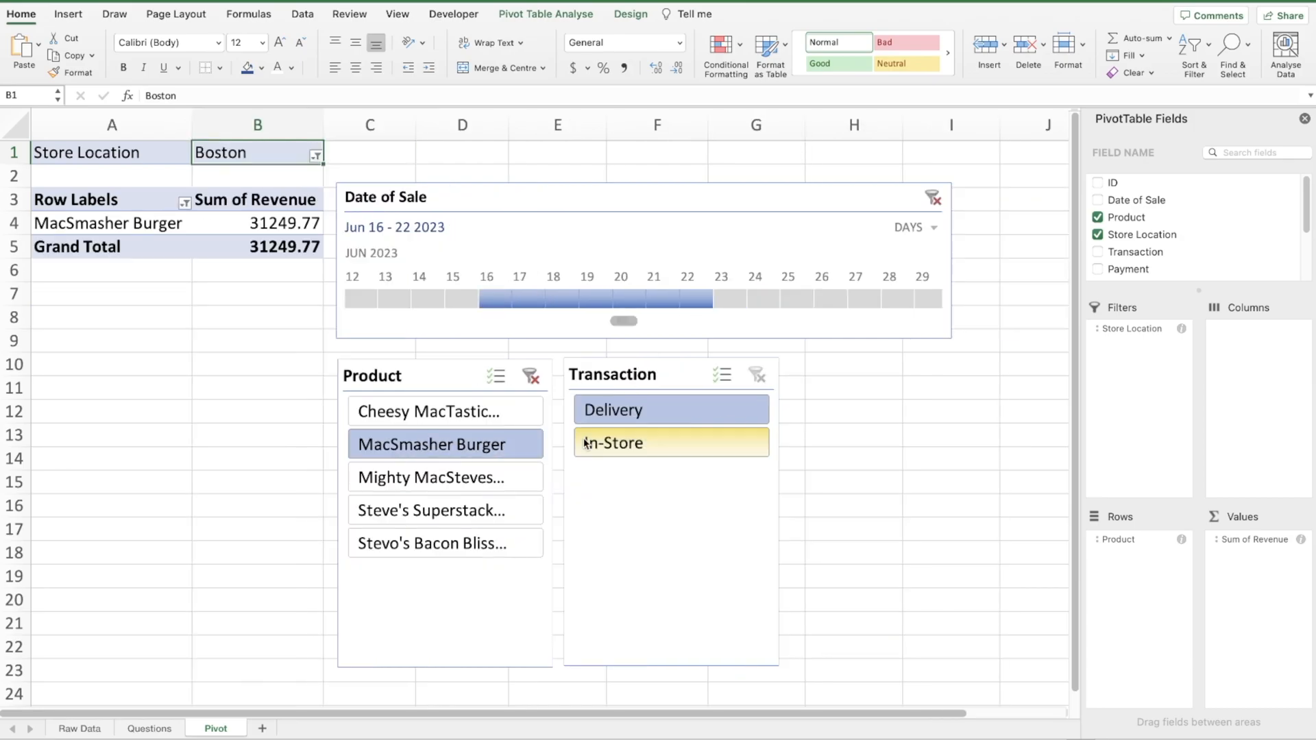
left_click(623, 416)
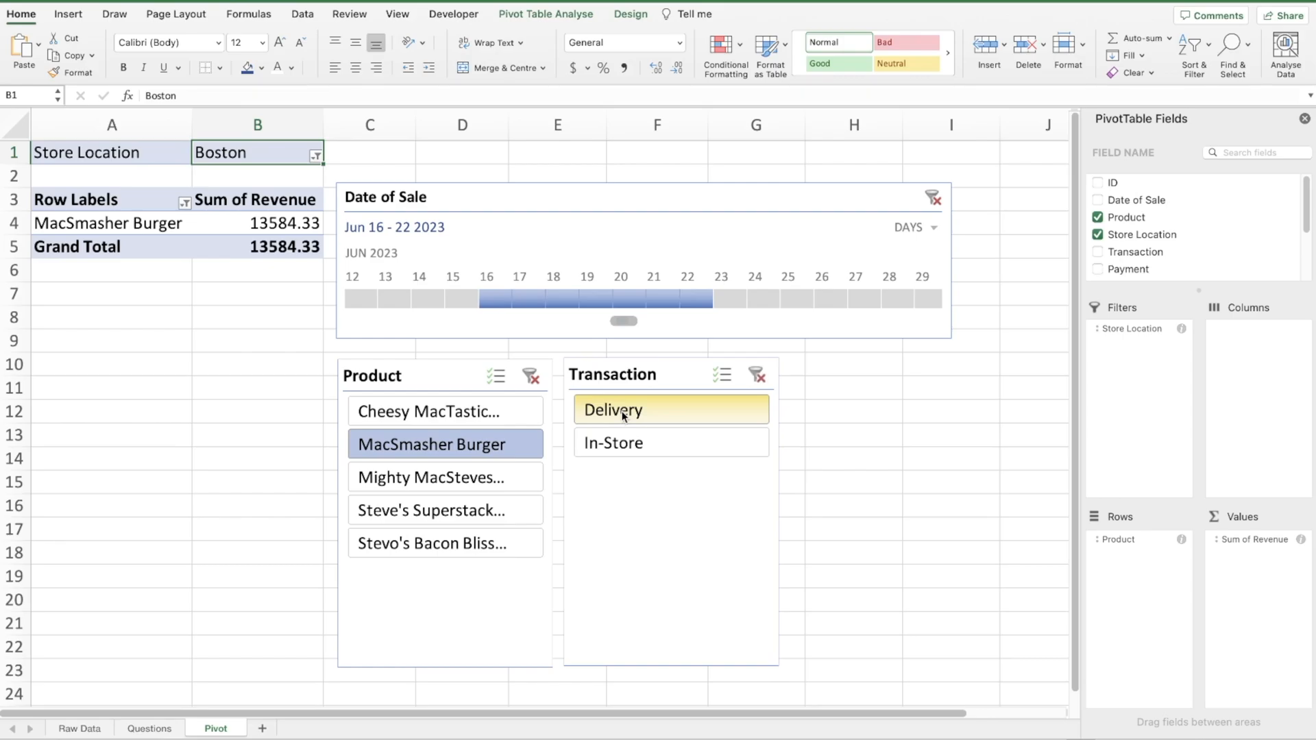
left_click_drag(791, 301, 877, 300)
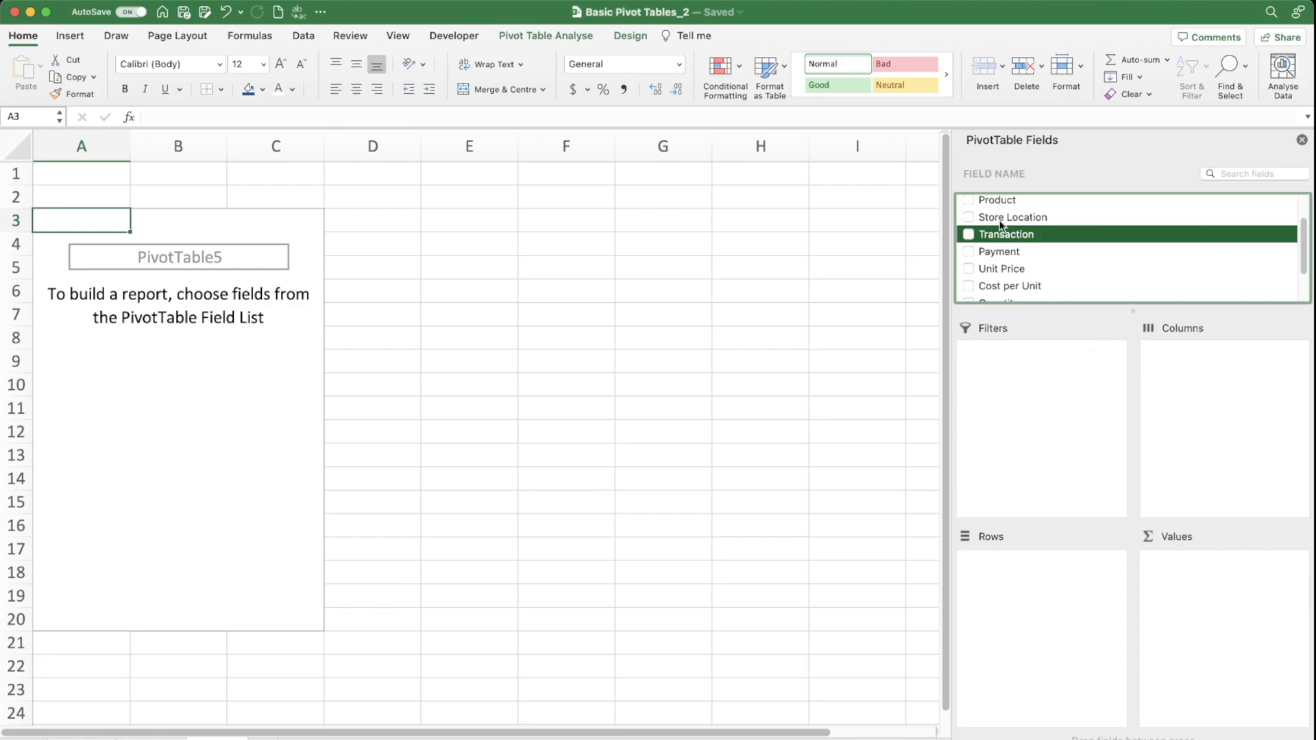
Build the empty pivot table with Revenue as the values, Product as rows and Store Location as columns
scroll(1018, 266, "down", 3)
left_click_drag(1002, 276, 1229, 572)
scroll(1001, 224, "up", 3)
left_click_drag(989, 205, 1055, 602)
left_click_drag(1006, 228, 1195, 375)
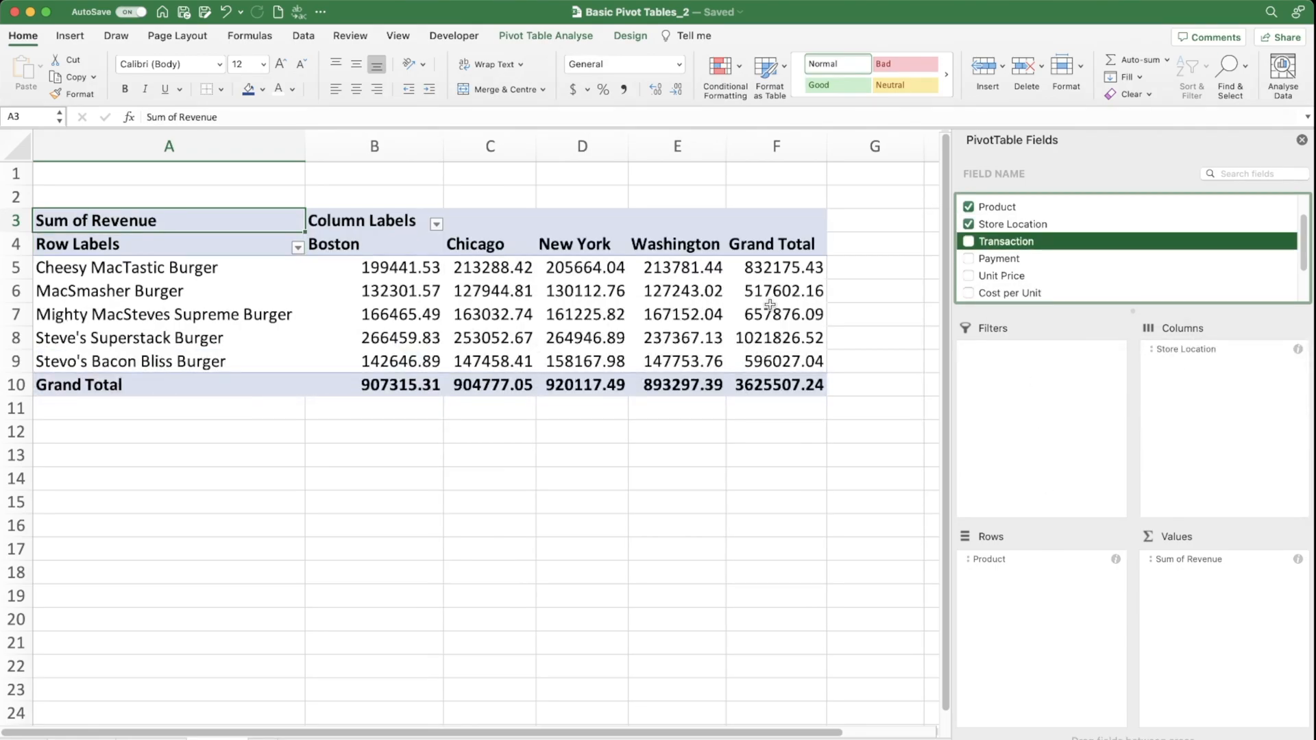
Show the pivot table's revenue values as % of Grand Total
right_click(495, 275)
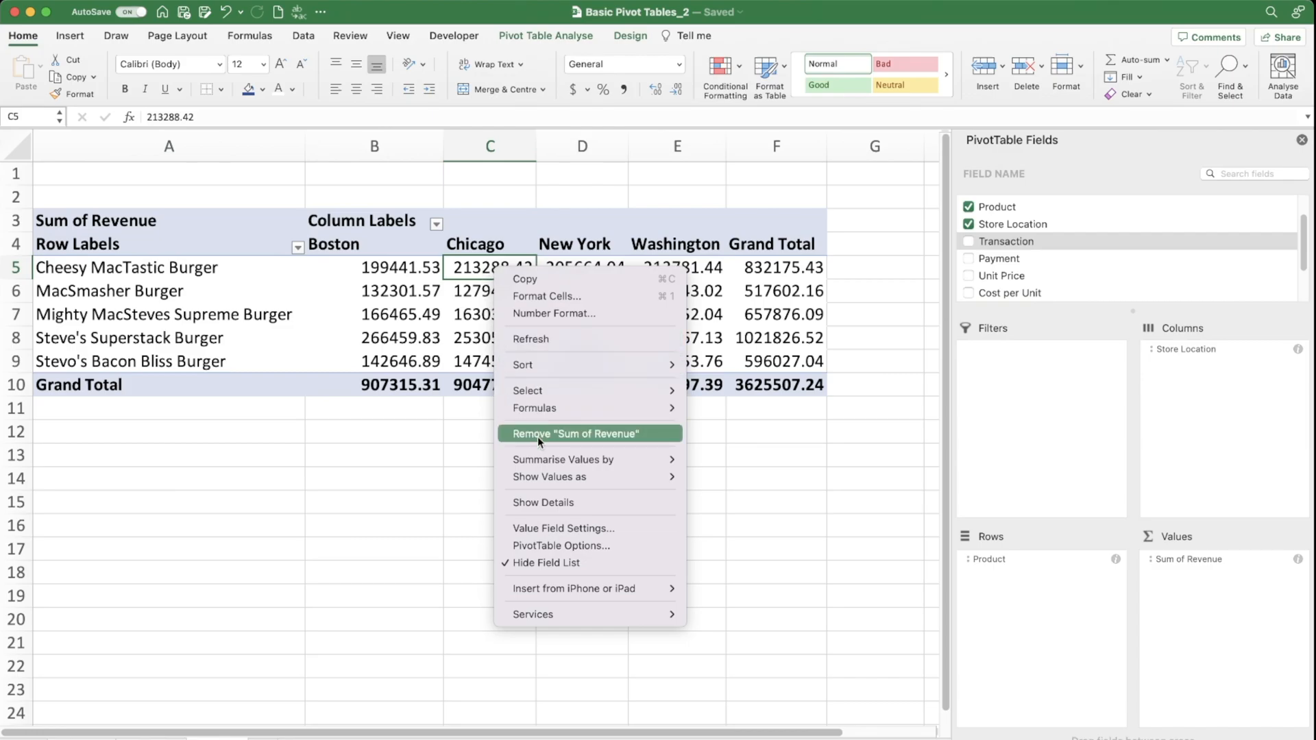
mouse_move(552, 478)
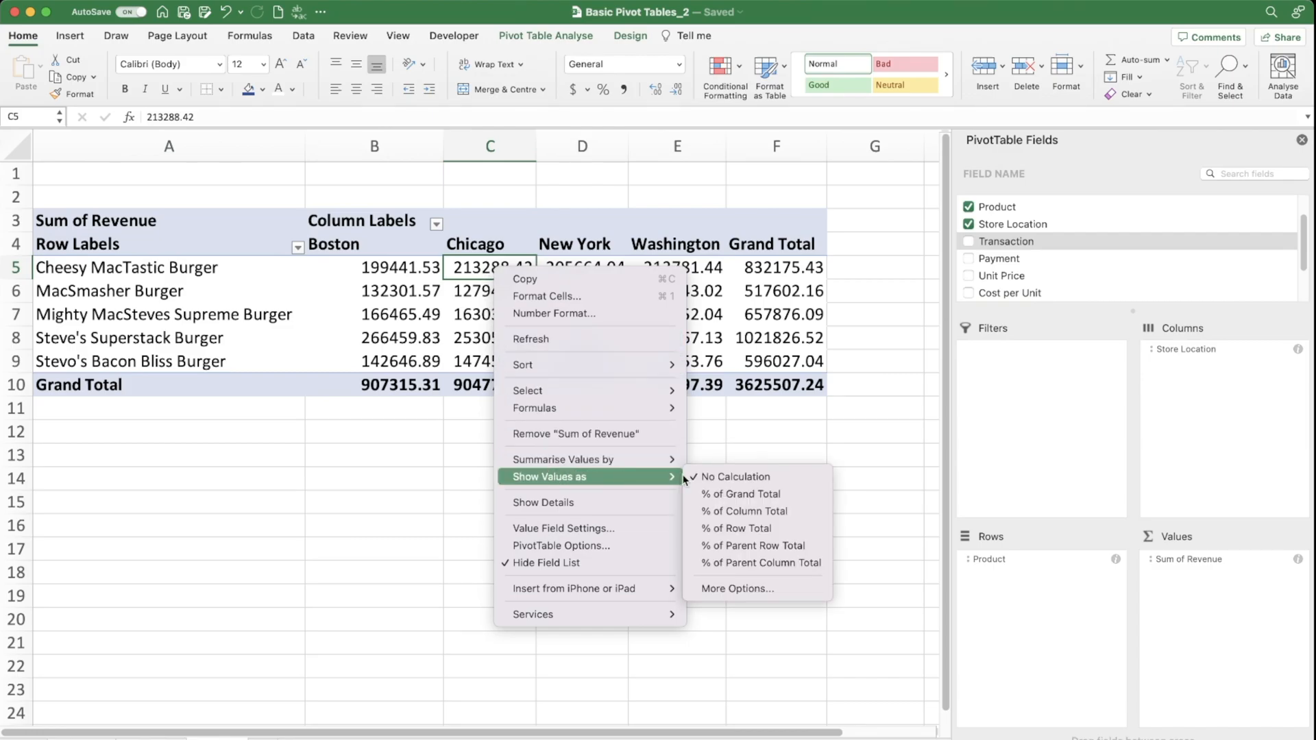
left_click(729, 493)
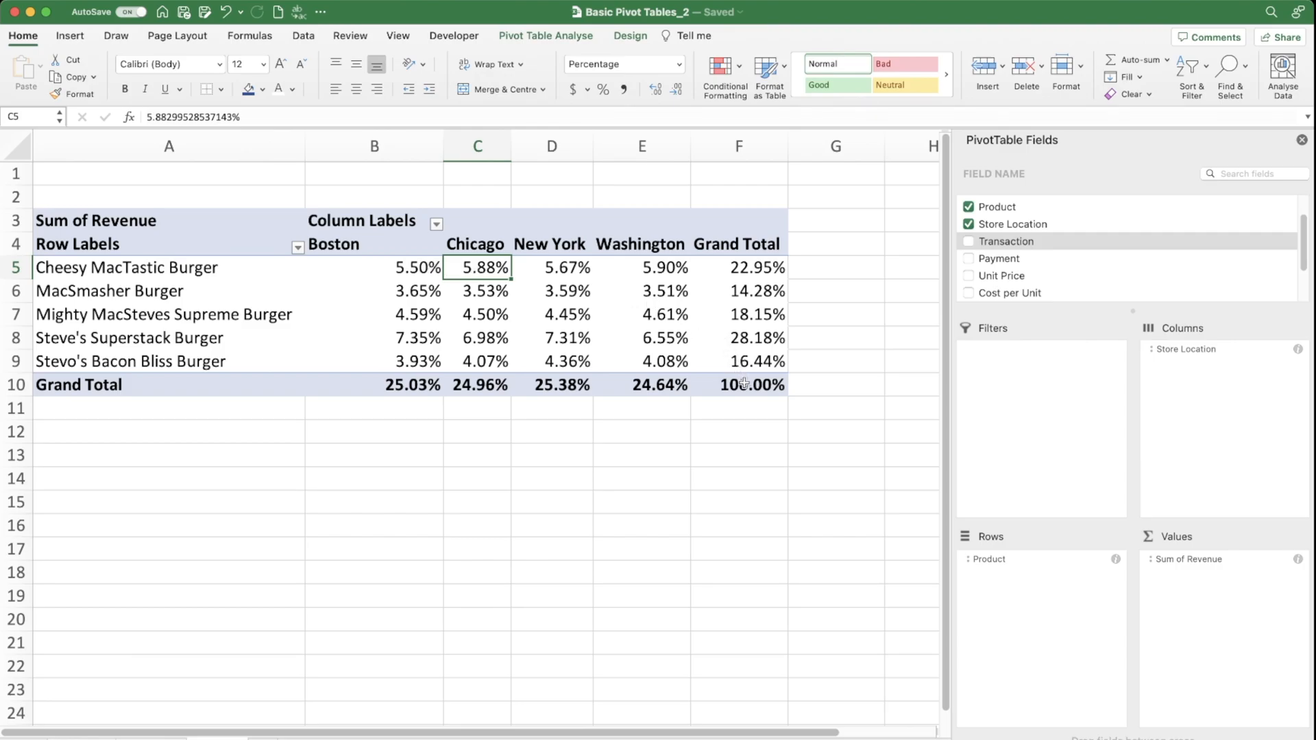
left_click(418, 272)
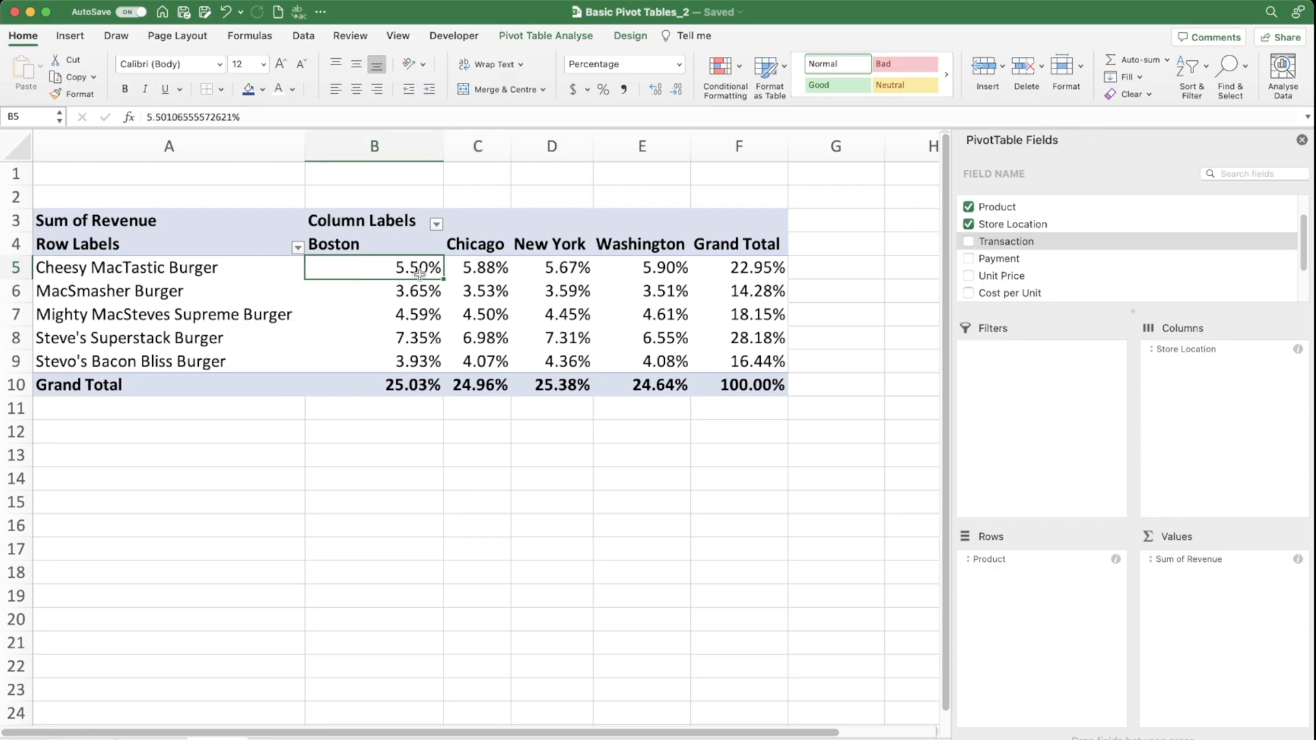
Insert a pivot chart from the product and store revenue percentages and move it up over the table
left_click(484, 288)
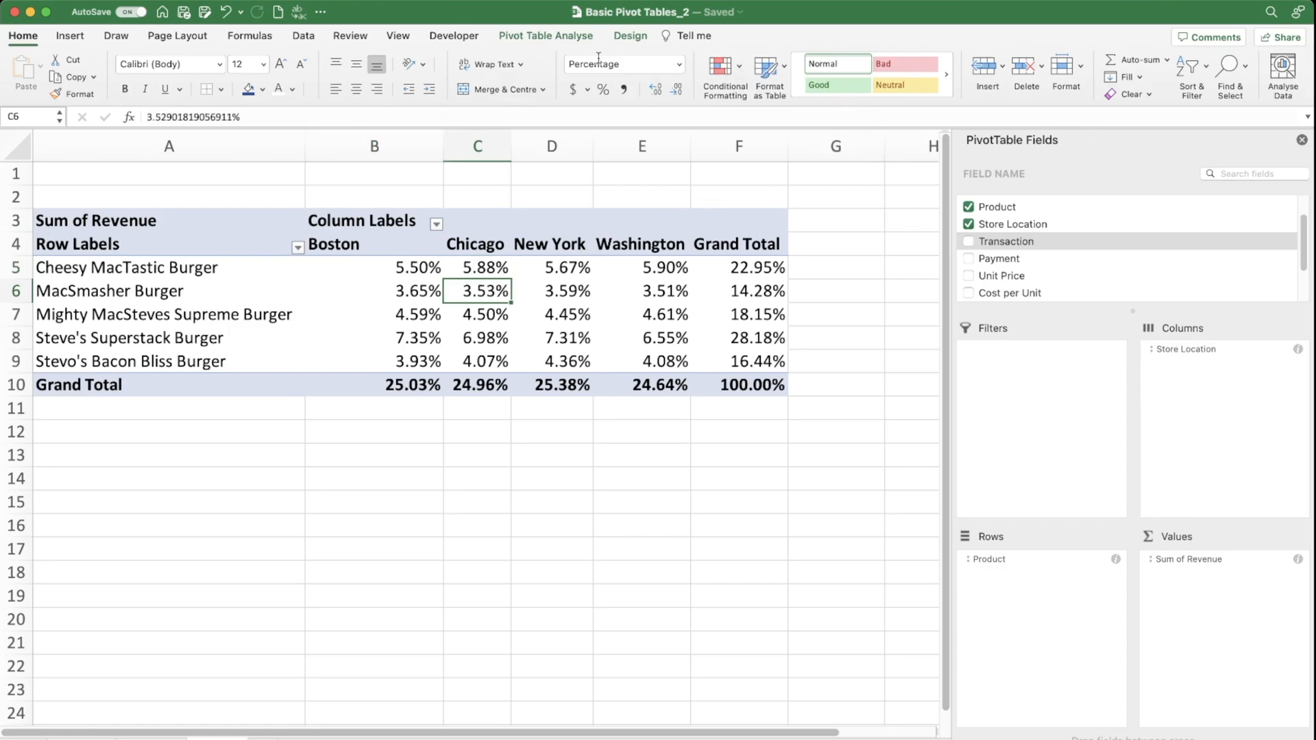
left_click(540, 38)
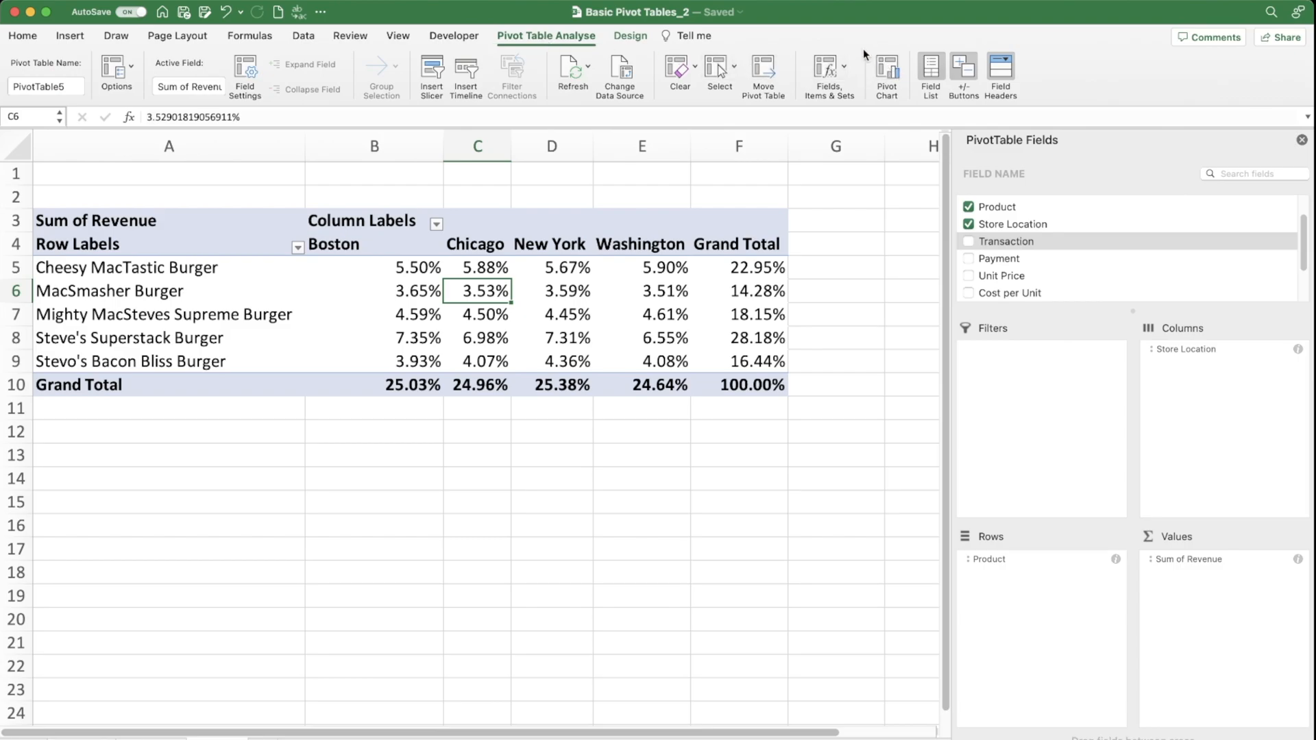
left_click(888, 74)
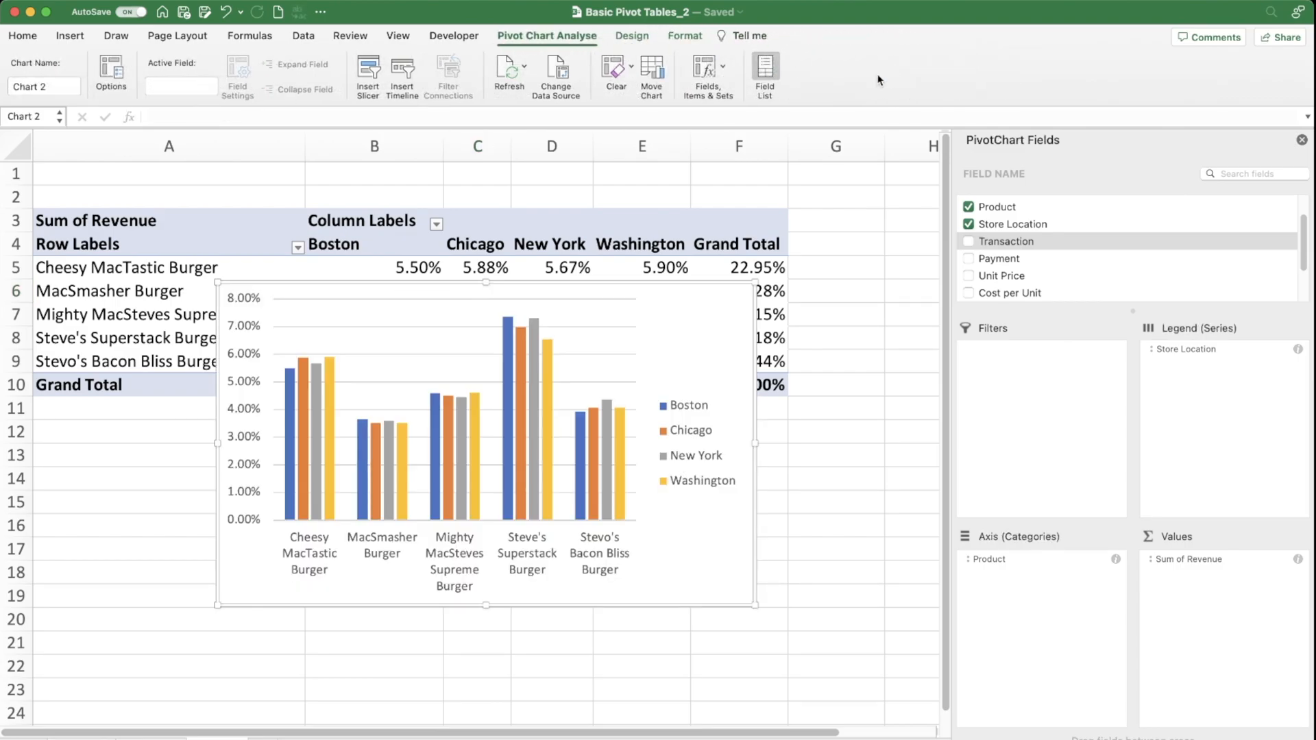
left_click_drag(678, 317, 656, 262)
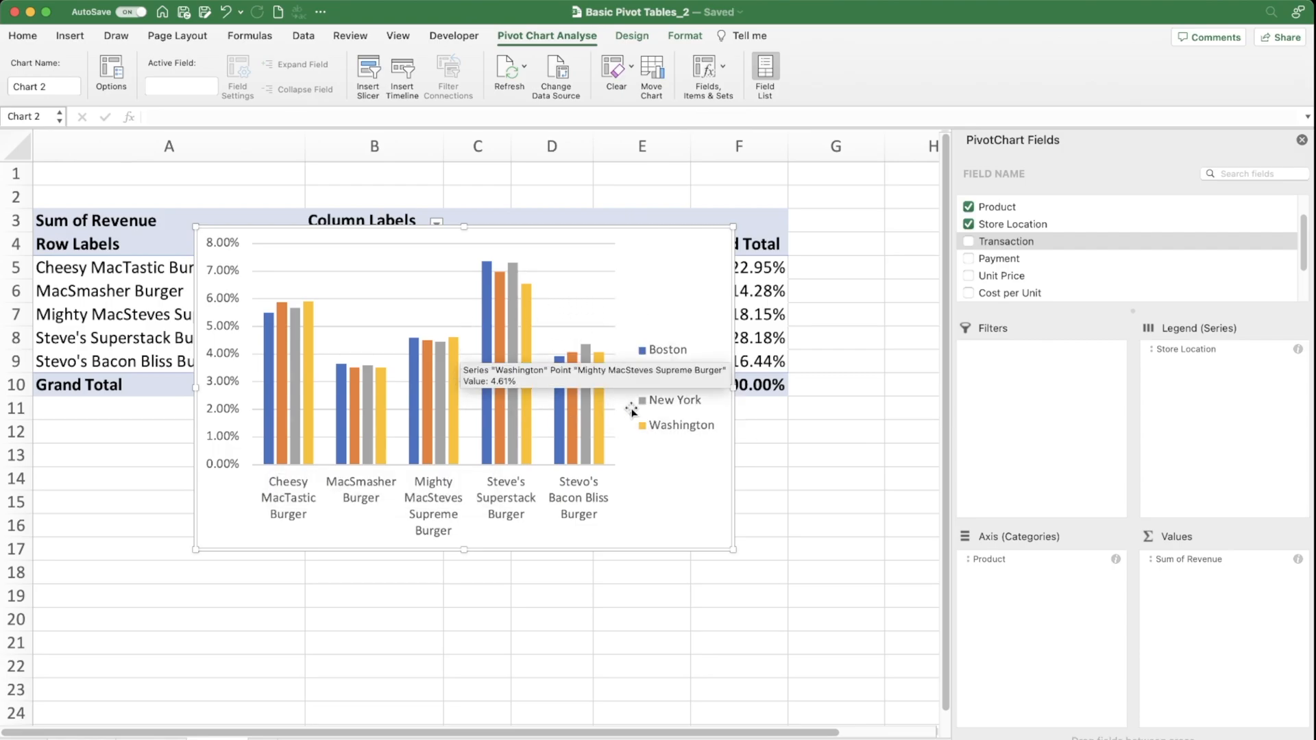
Change the pivot chart's type to a 2D stacked column chart
right_click(574, 394)
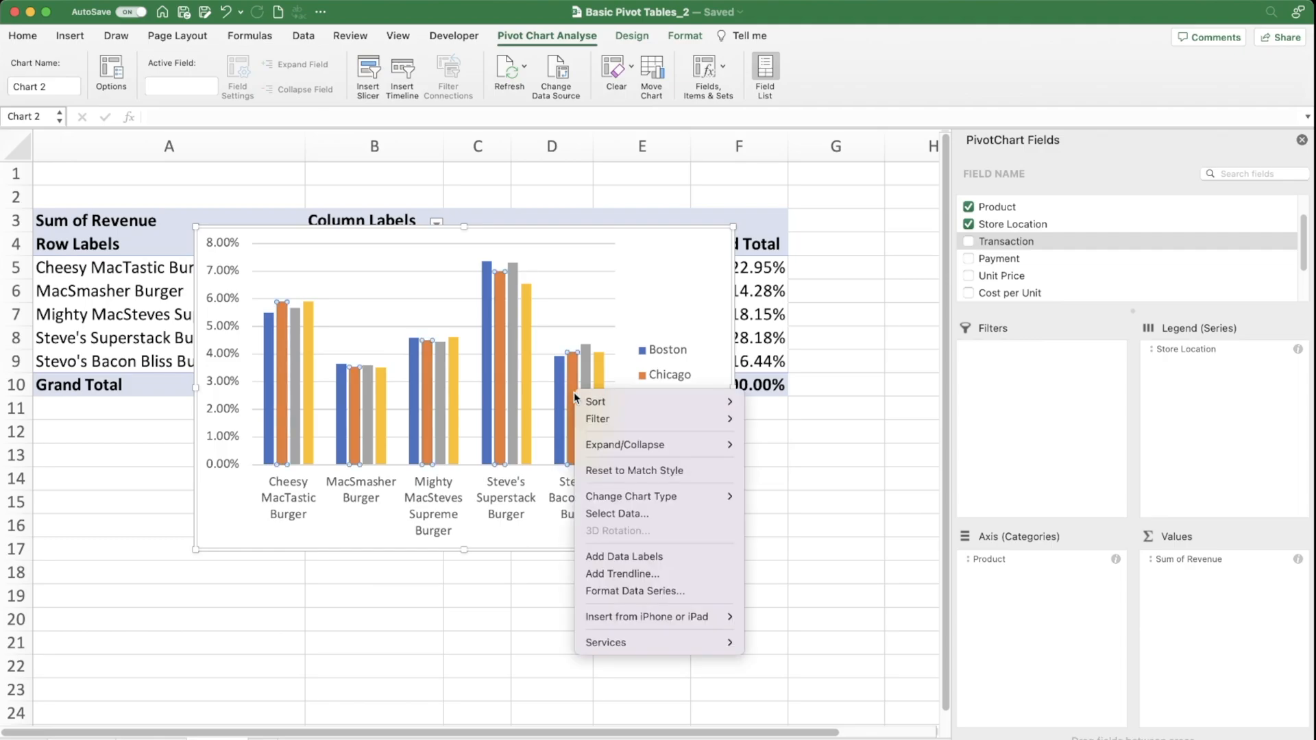
right_click(587, 283)
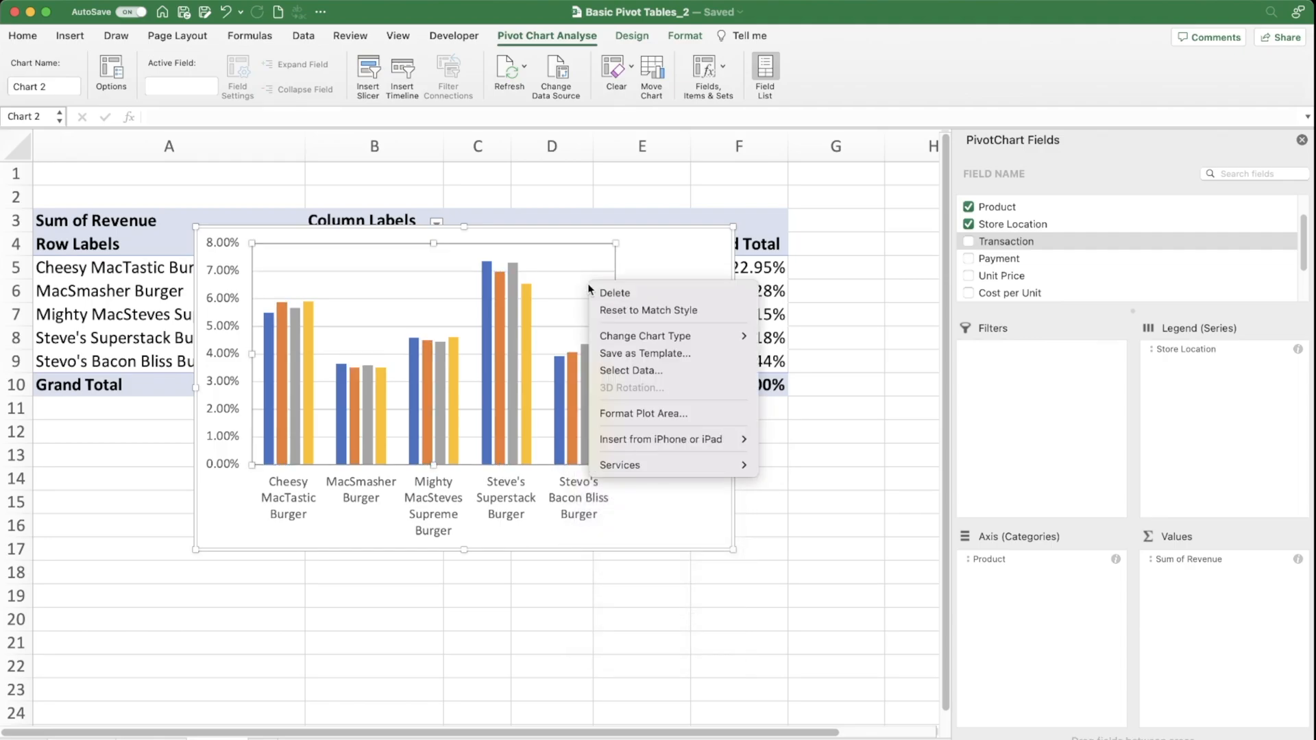
mouse_move(639, 338)
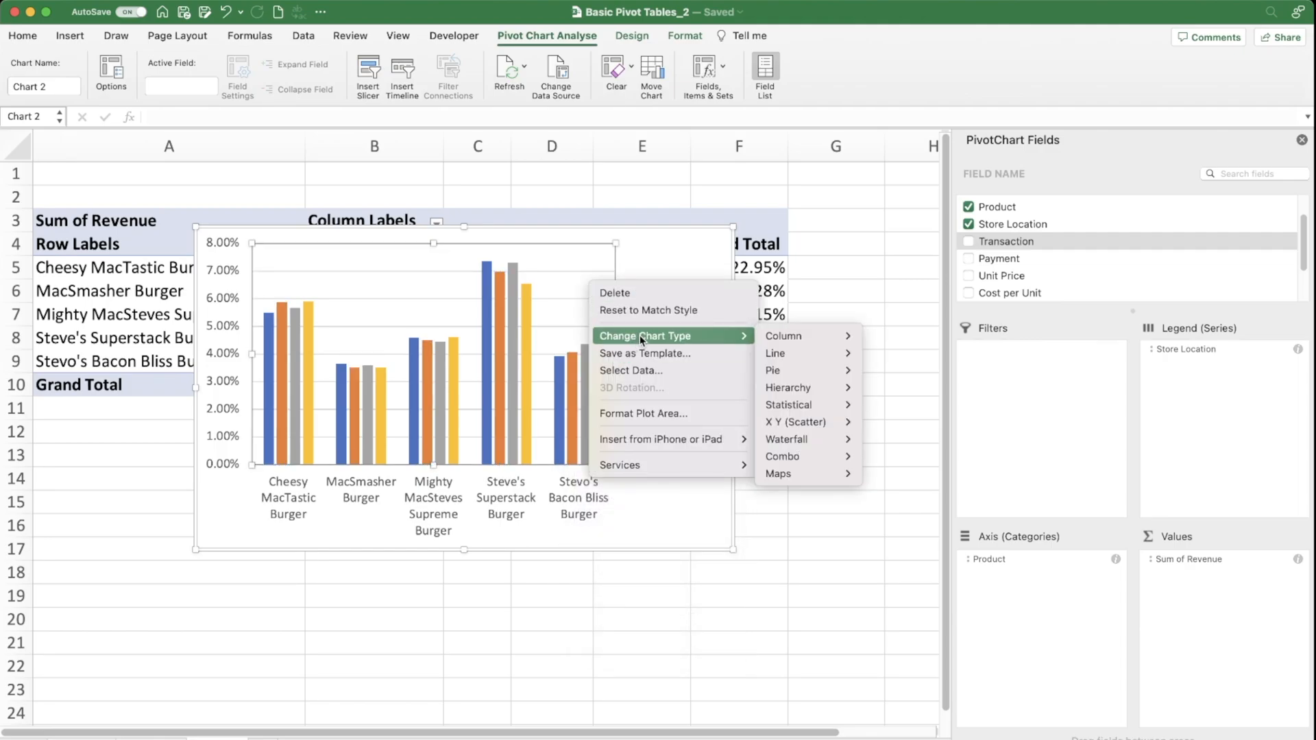
mouse_move(779, 334)
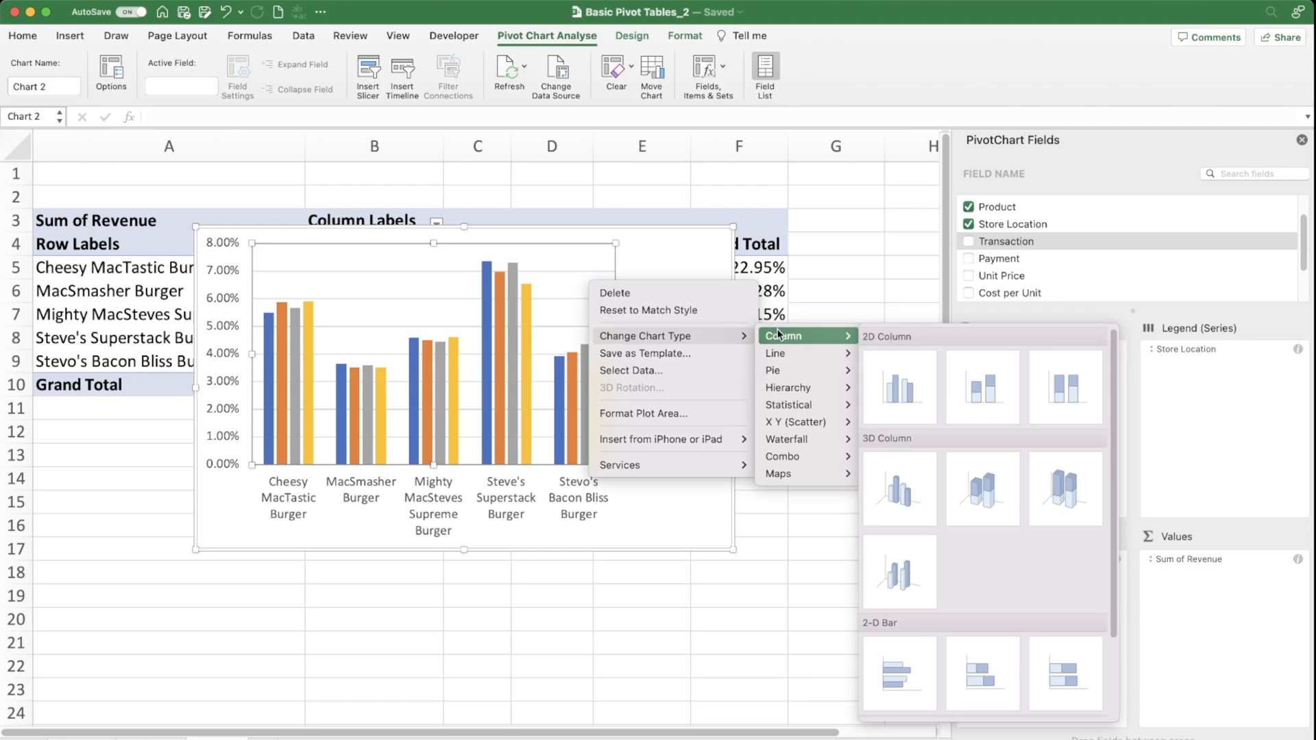
left_click(976, 391)
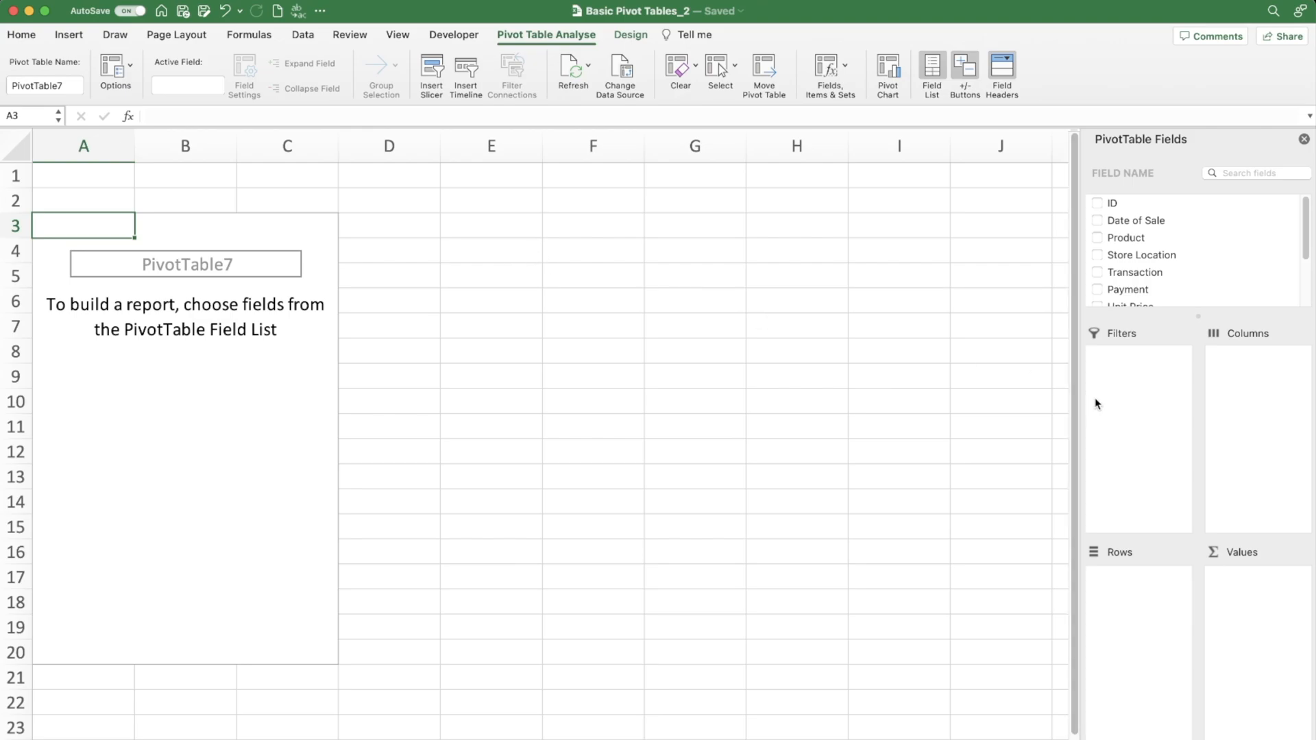
Widen the PivotTable Fields pane and add a calculated field named Profit to the empty pivot table
left_click_drag(1081, 400, 913, 420)
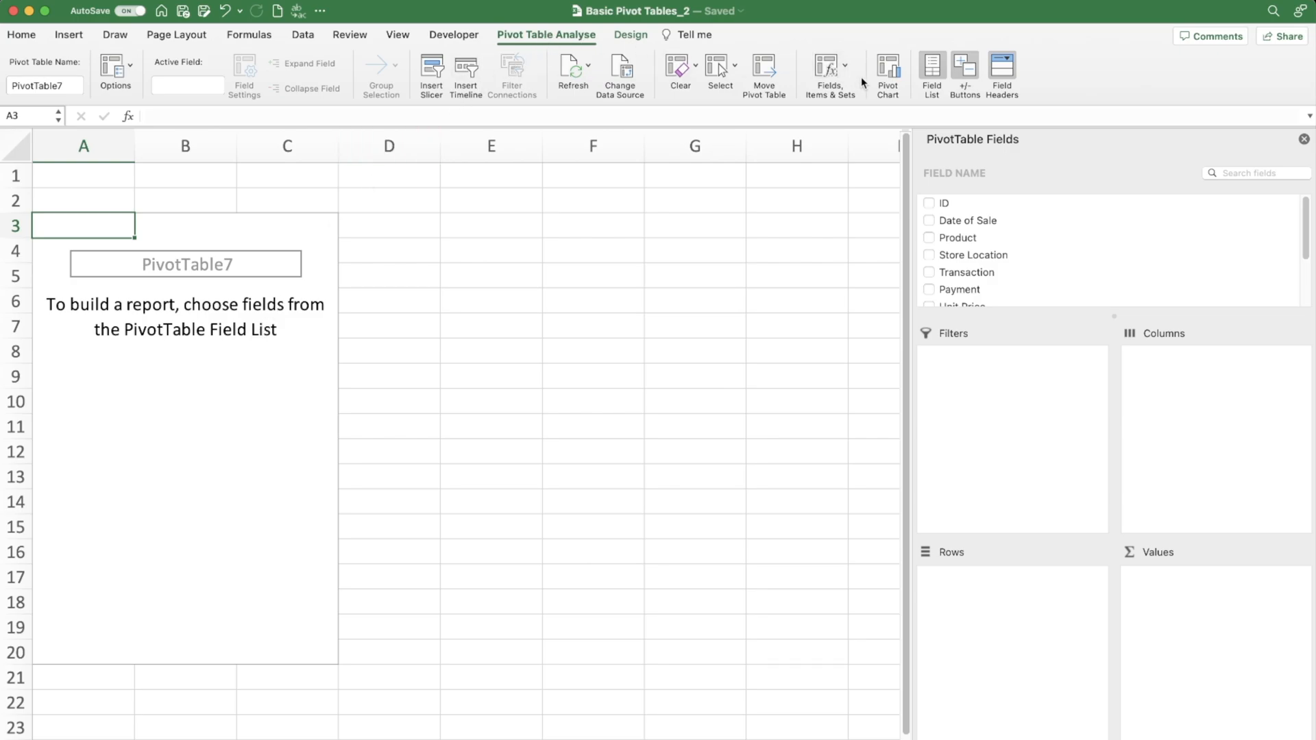
left_click(832, 71)
left_click(843, 91)
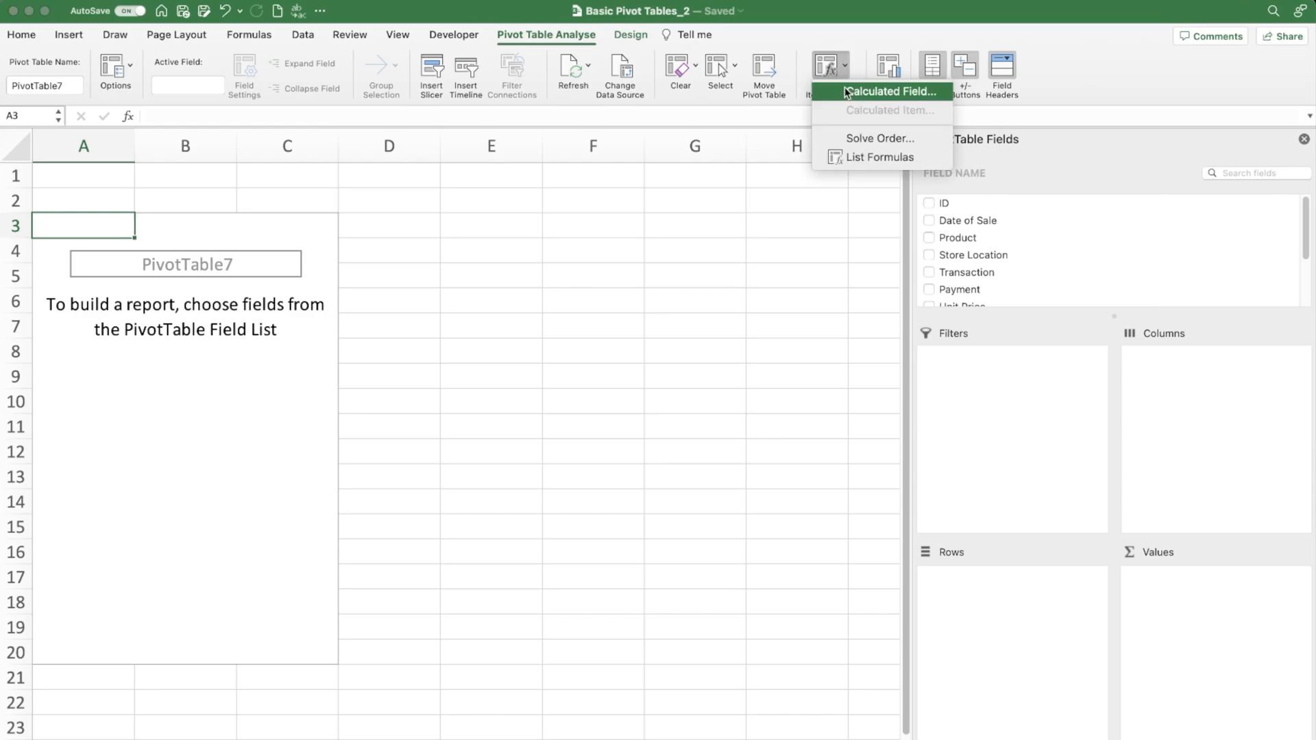
left_click_drag(746, 133, 670, 128)
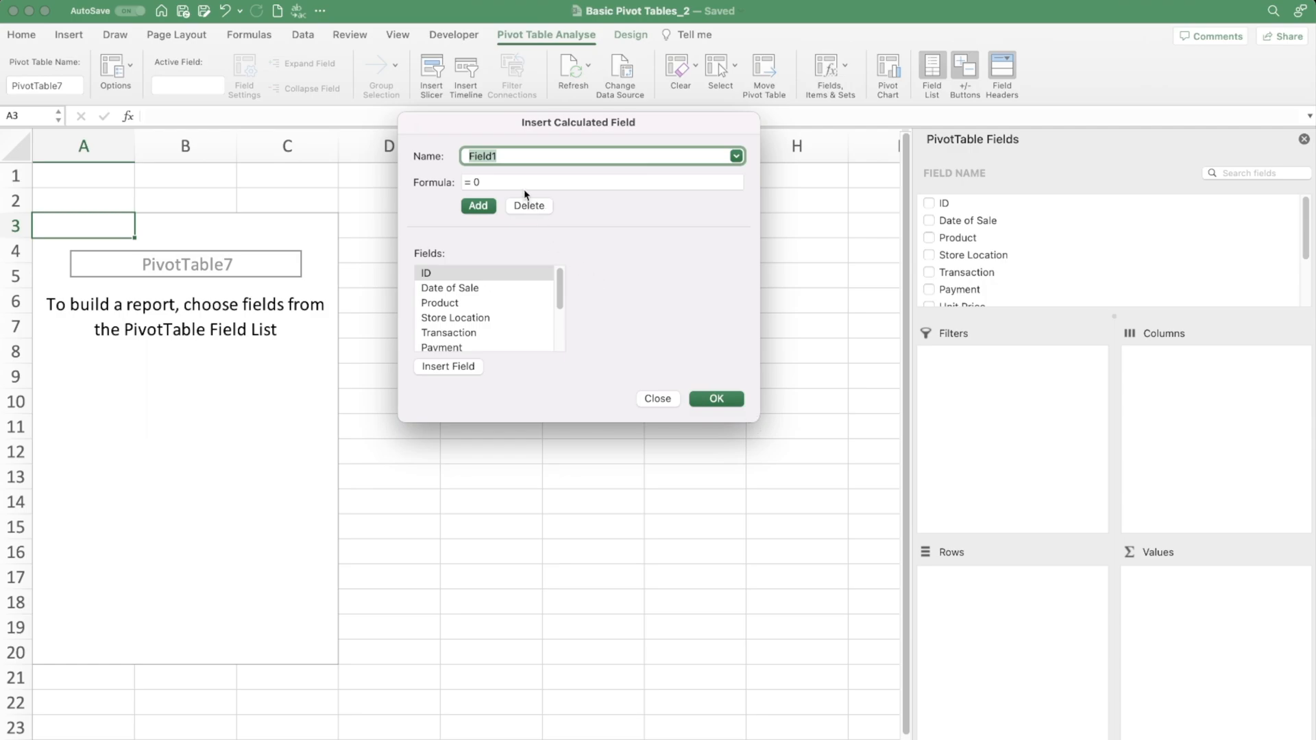
double_click(513, 157)
type("Profit")
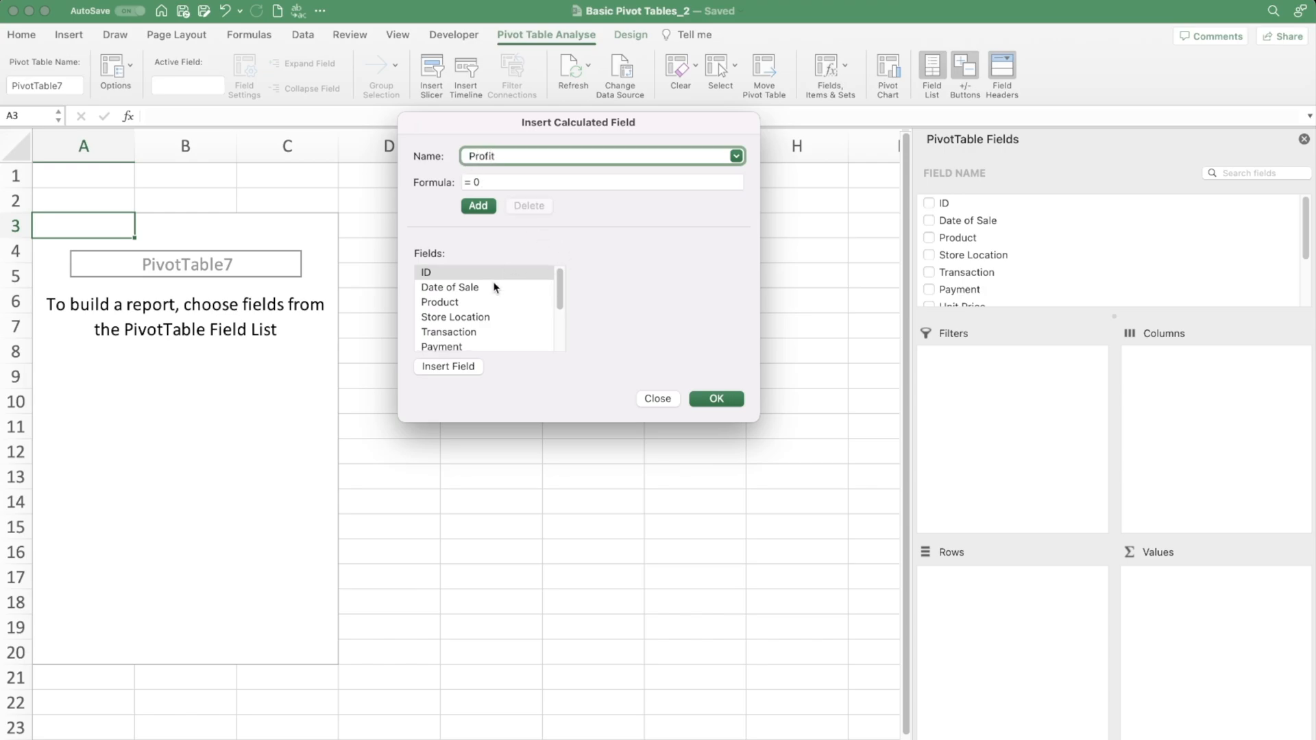
scroll(495, 287, "down", 5)
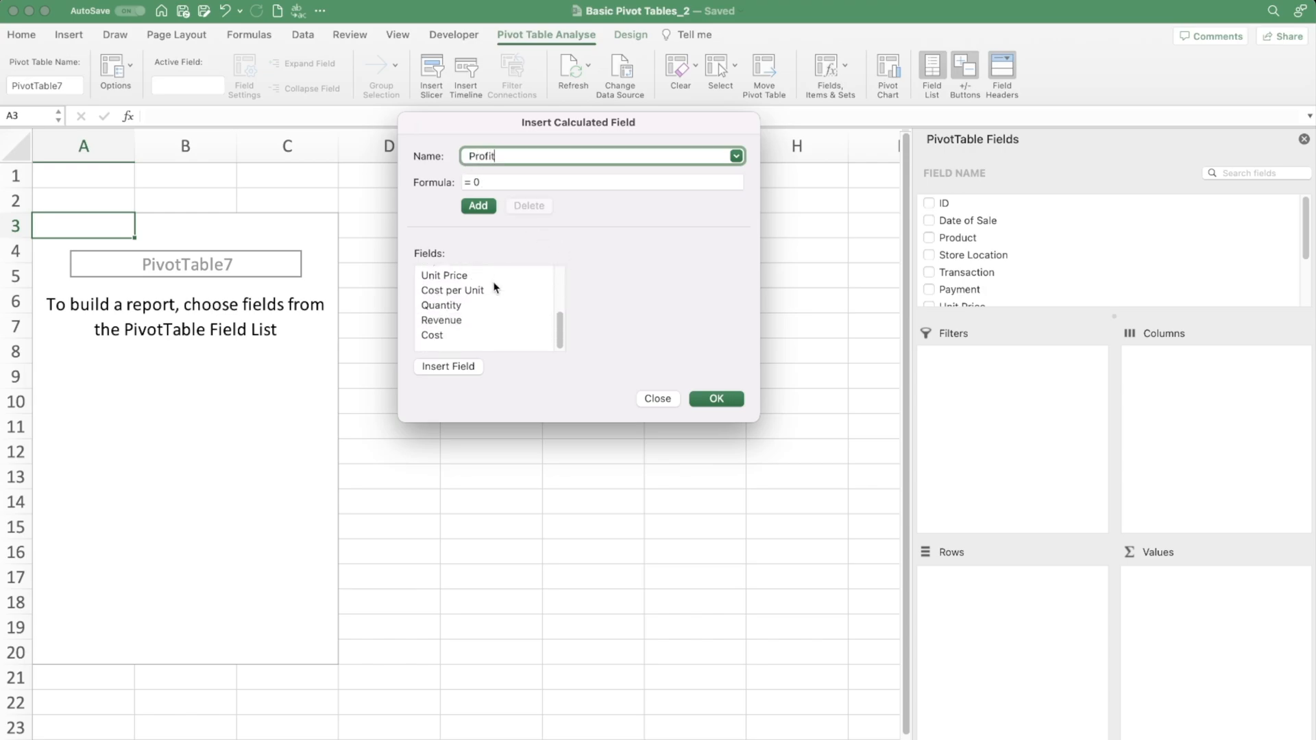
left_click(487, 203)
Set the Profit calculated field's formula to Revenue minus Cost, using the existing fields
scroll(482, 295, "down", 5)
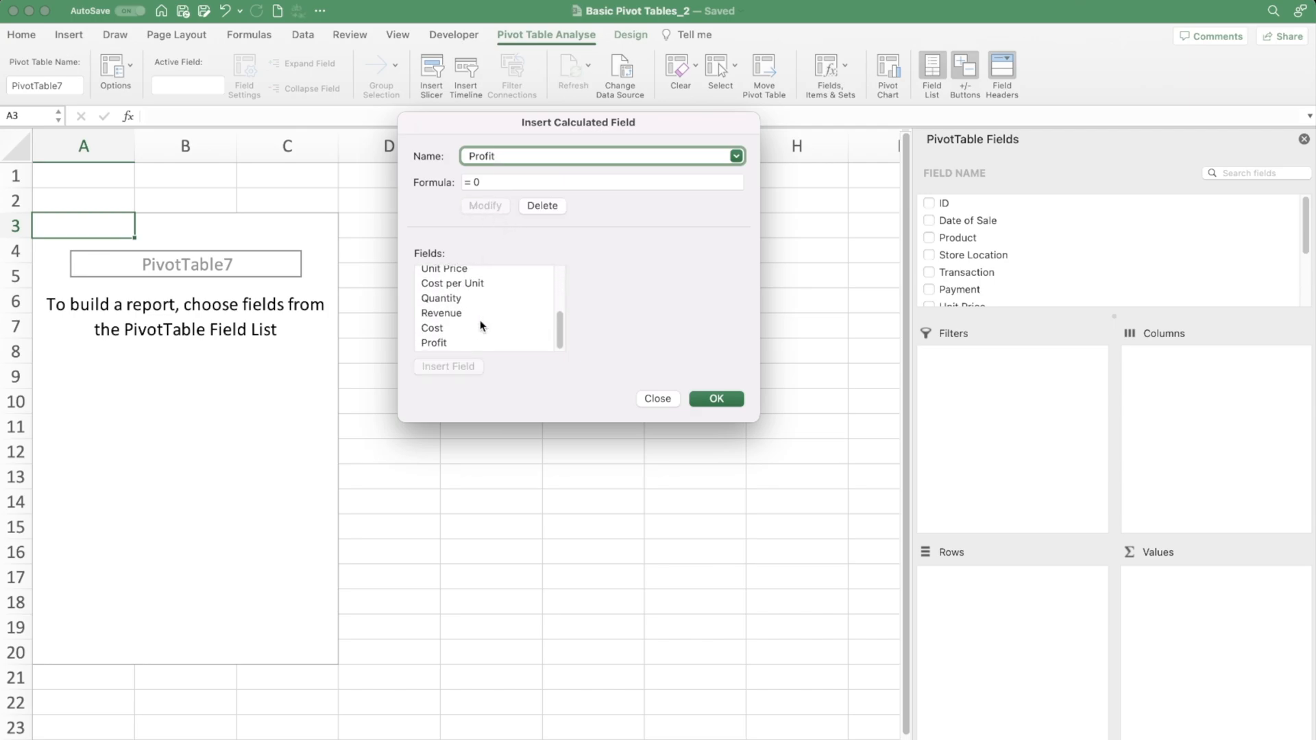
left_click(459, 312)
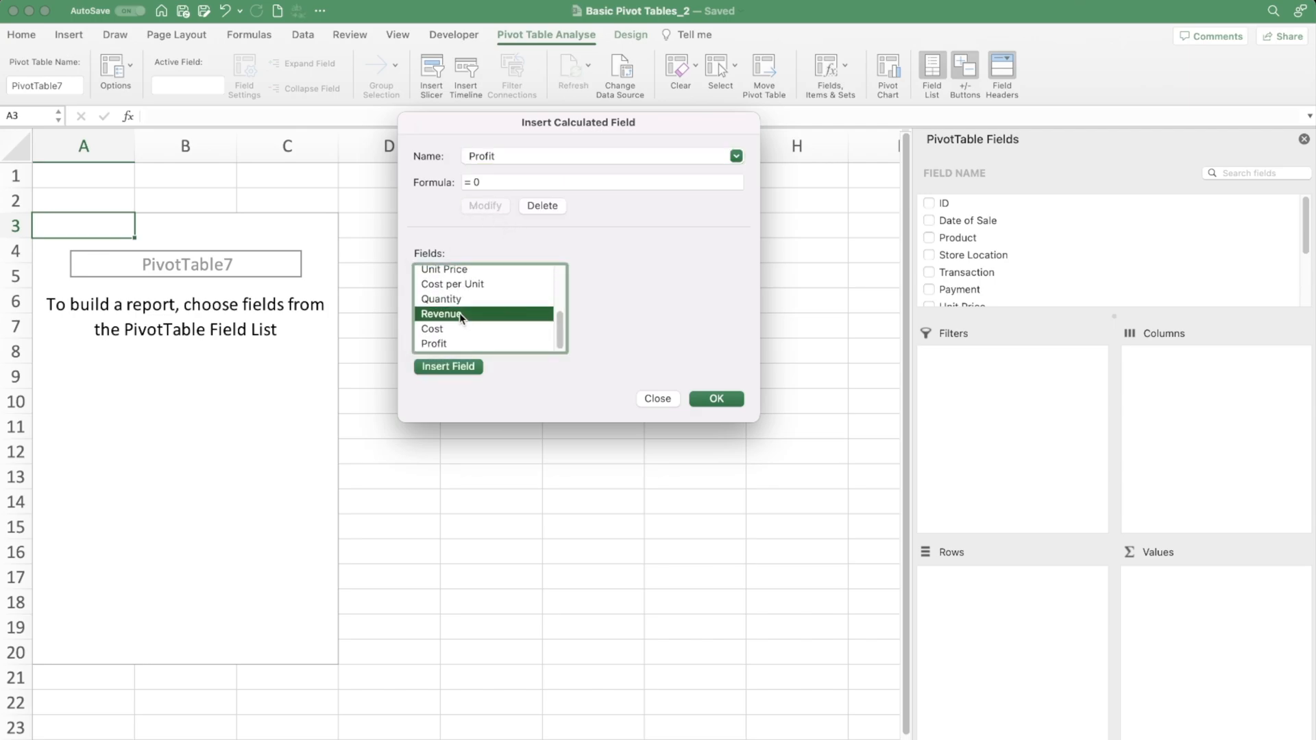
left_click(455, 366)
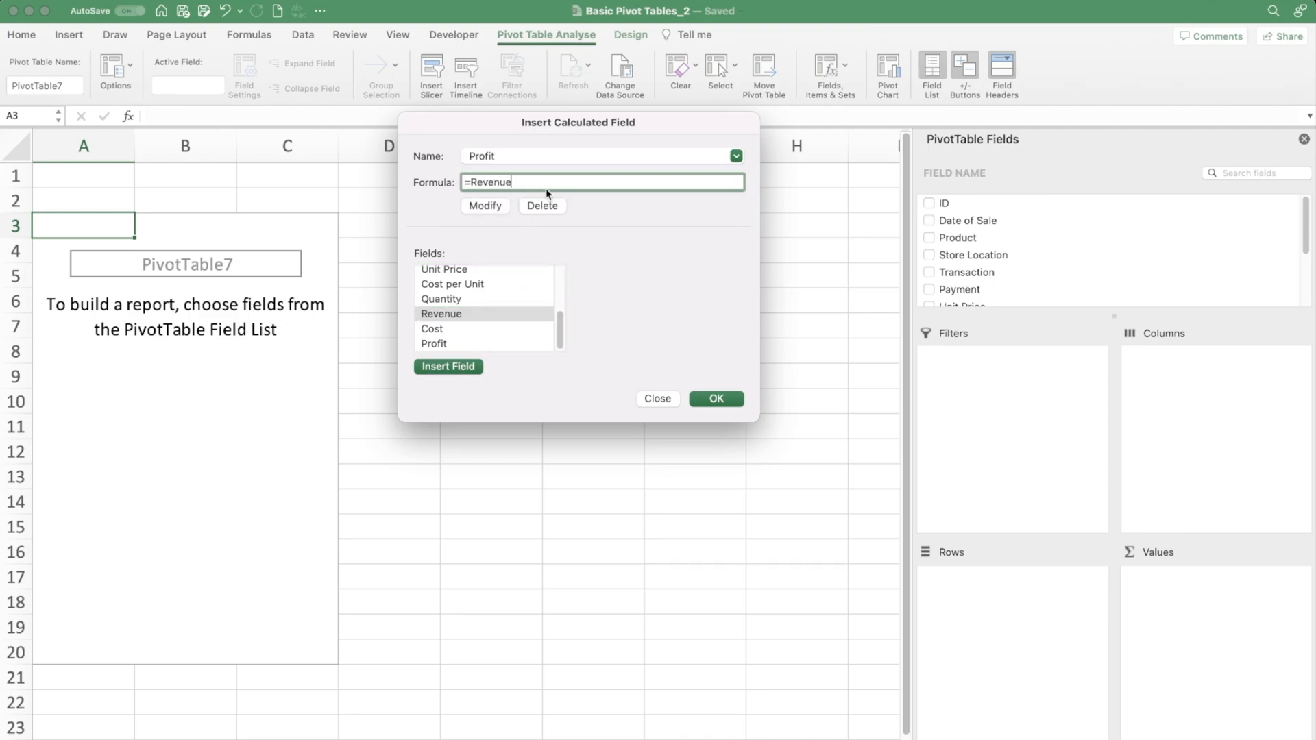
type("-")
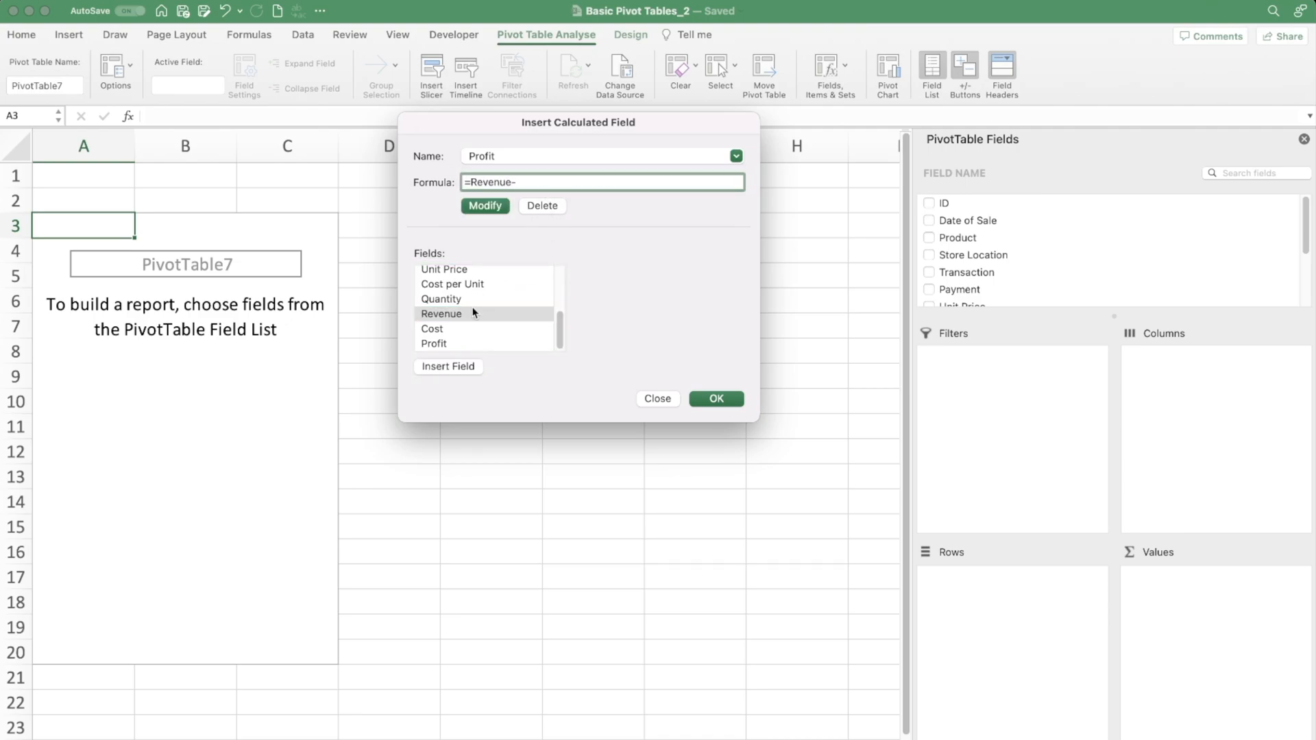
left_click(442, 331)
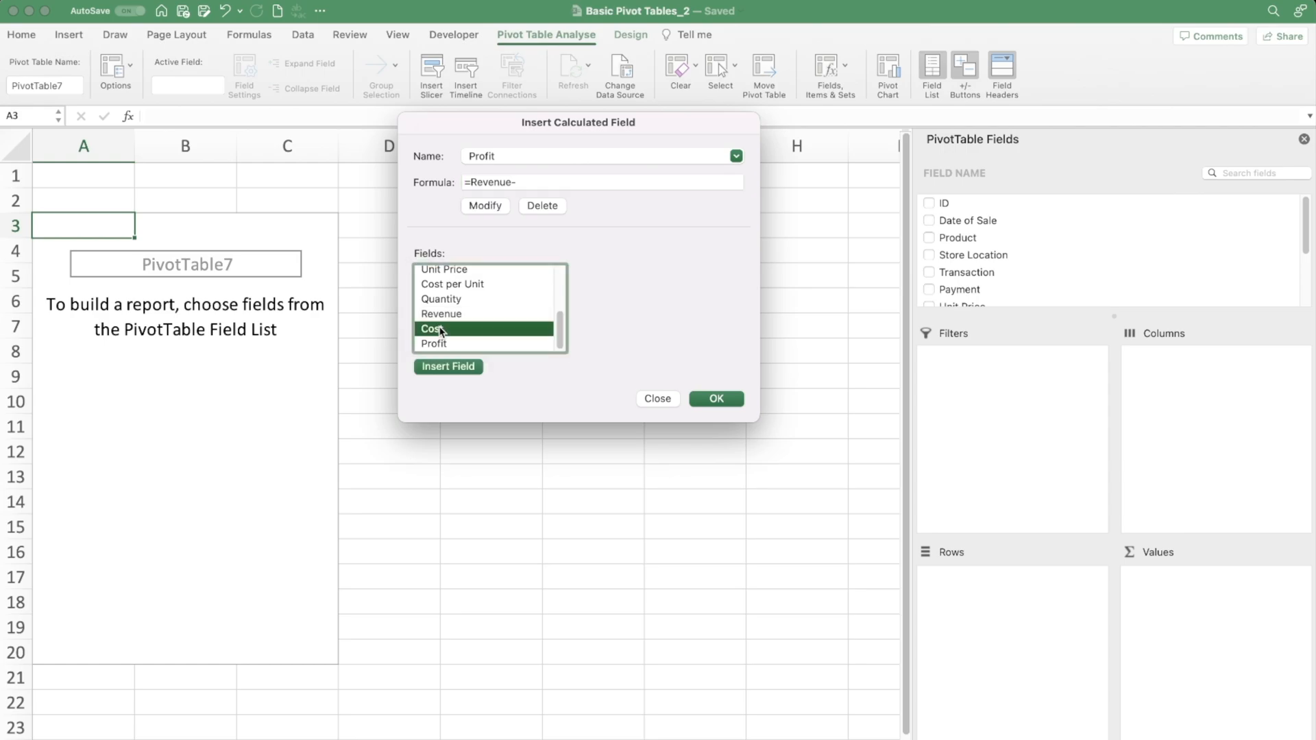
left_click(446, 368)
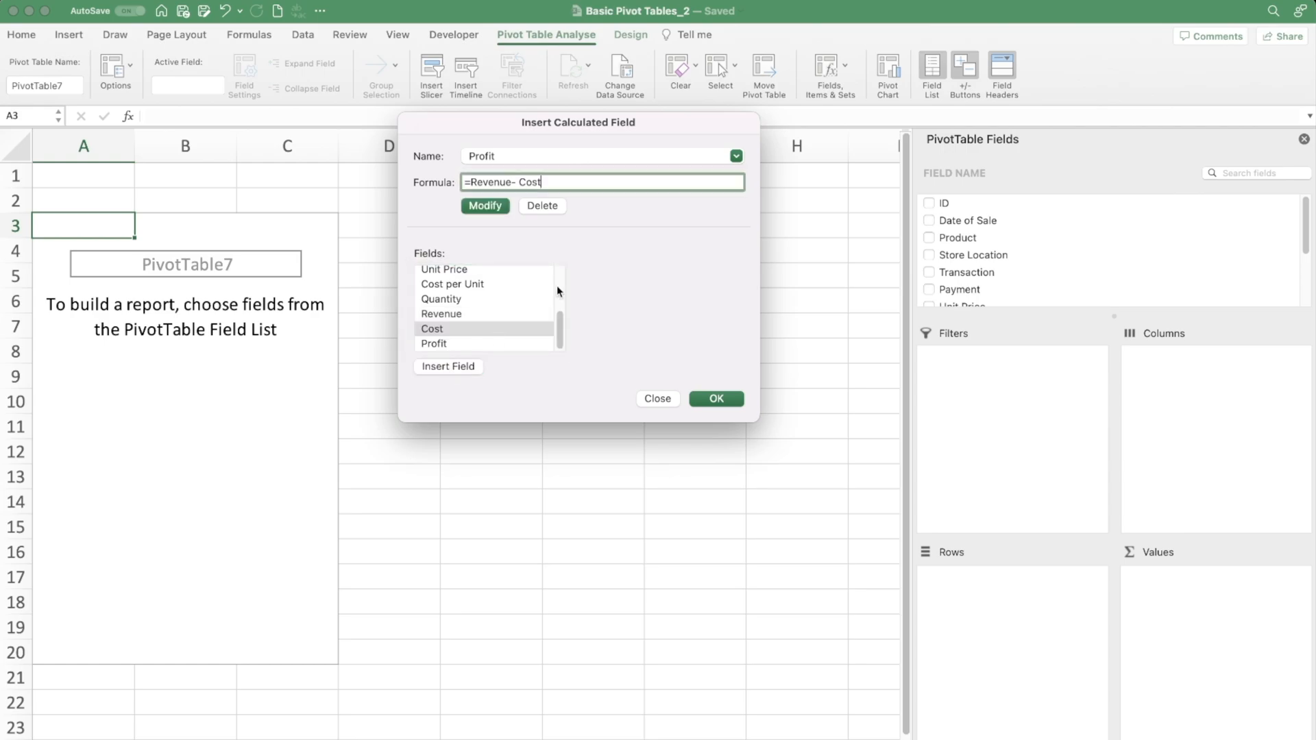
left_click(714, 397)
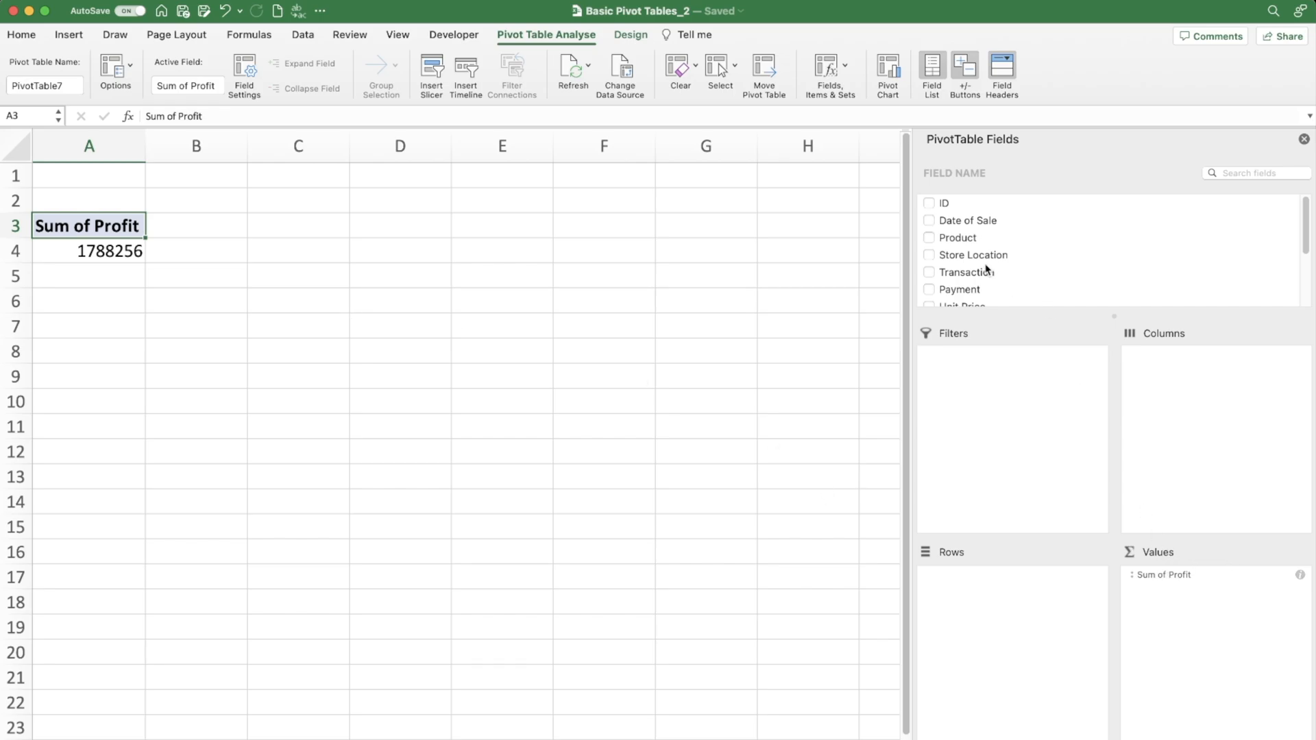
Add the Product field to the pivot table's rows to break down the profit by burger
scroll(987, 268, "down", 3)
scroll(987, 269, "up", 3)
left_click_drag(947, 229, 1014, 598)
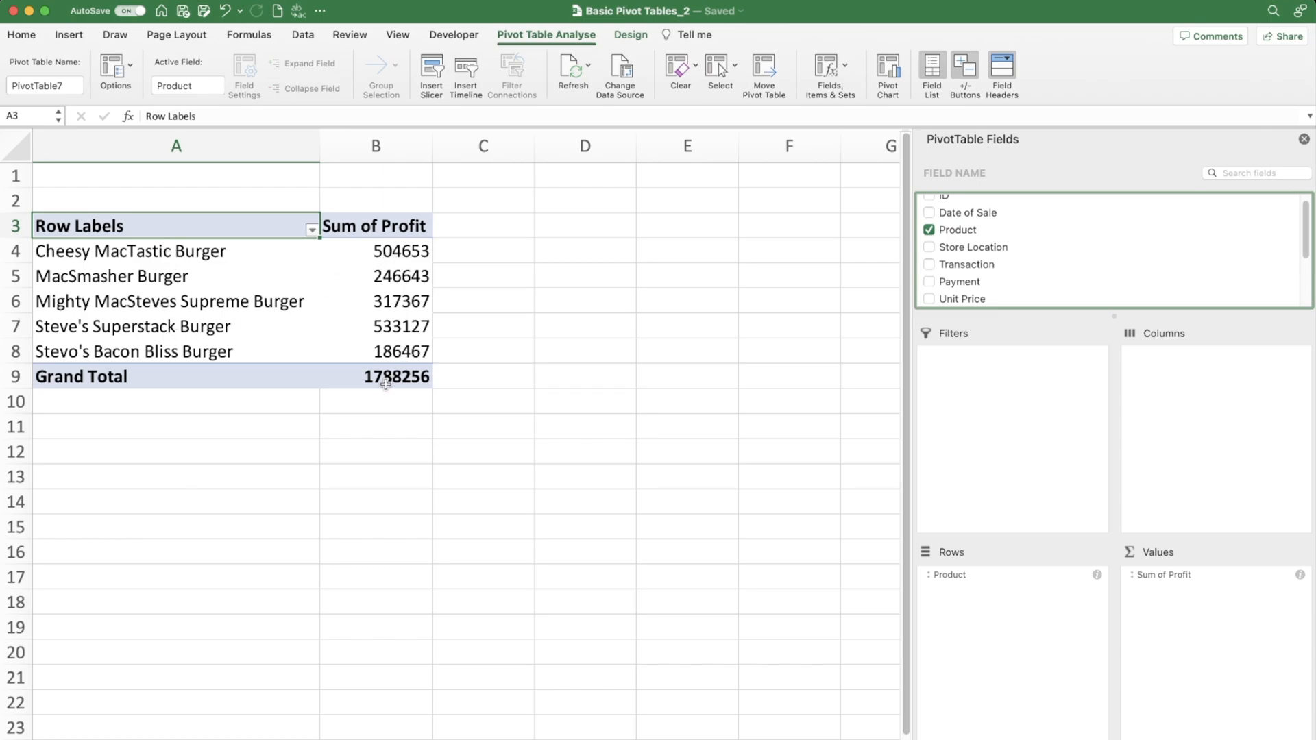
Set the Sum of Profit number format to dollar currency without decimals
left_click(400, 252)
right_click(399, 252)
mouse_move(453, 355)
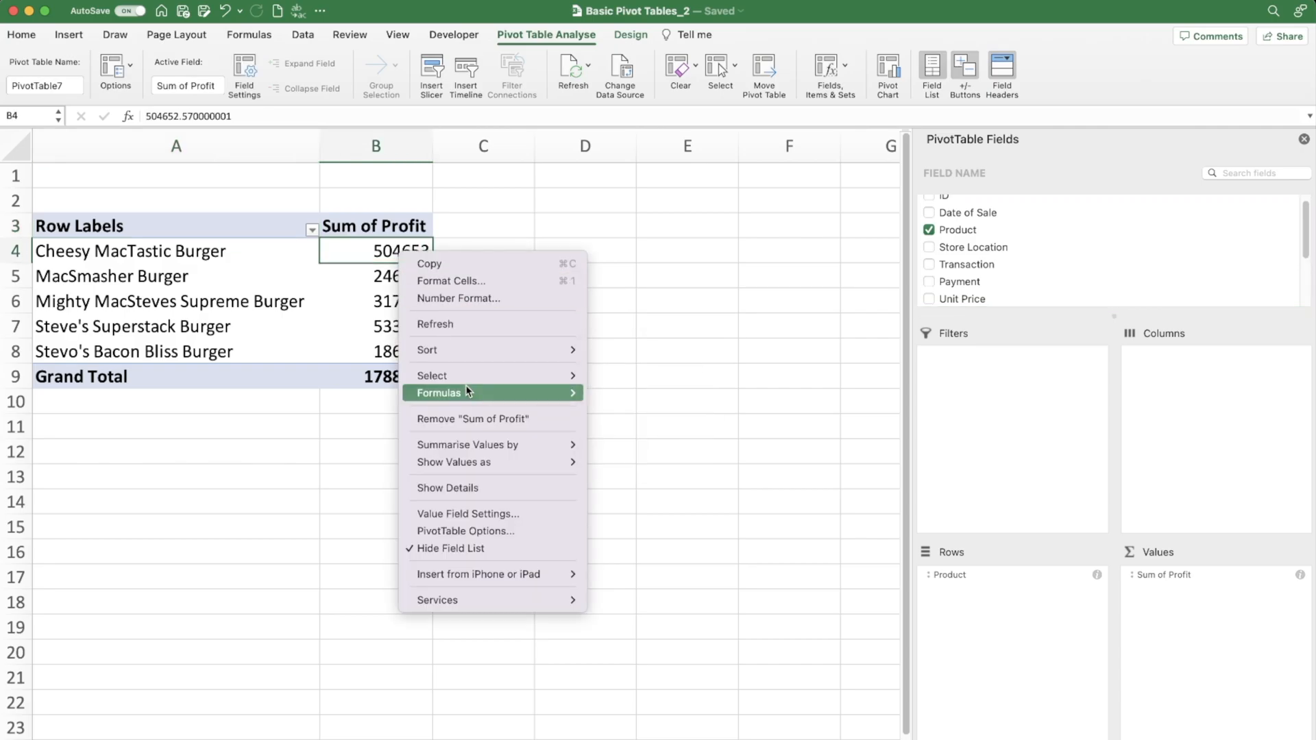
left_click(508, 299)
left_click(278, 110)
key("Return")
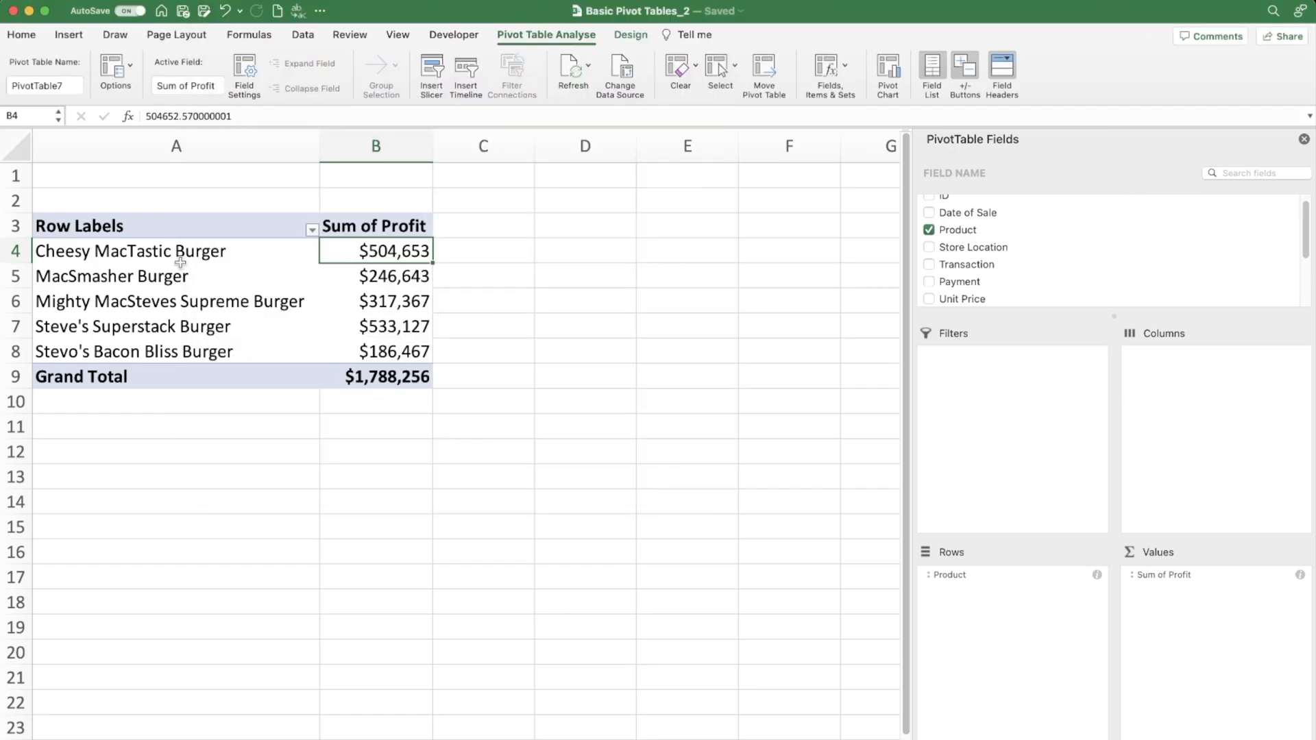
Add the Store Location field to the pivot table's columns
scroll(997, 265, "down", 2)
left_click_drag(954, 209, 1210, 405)
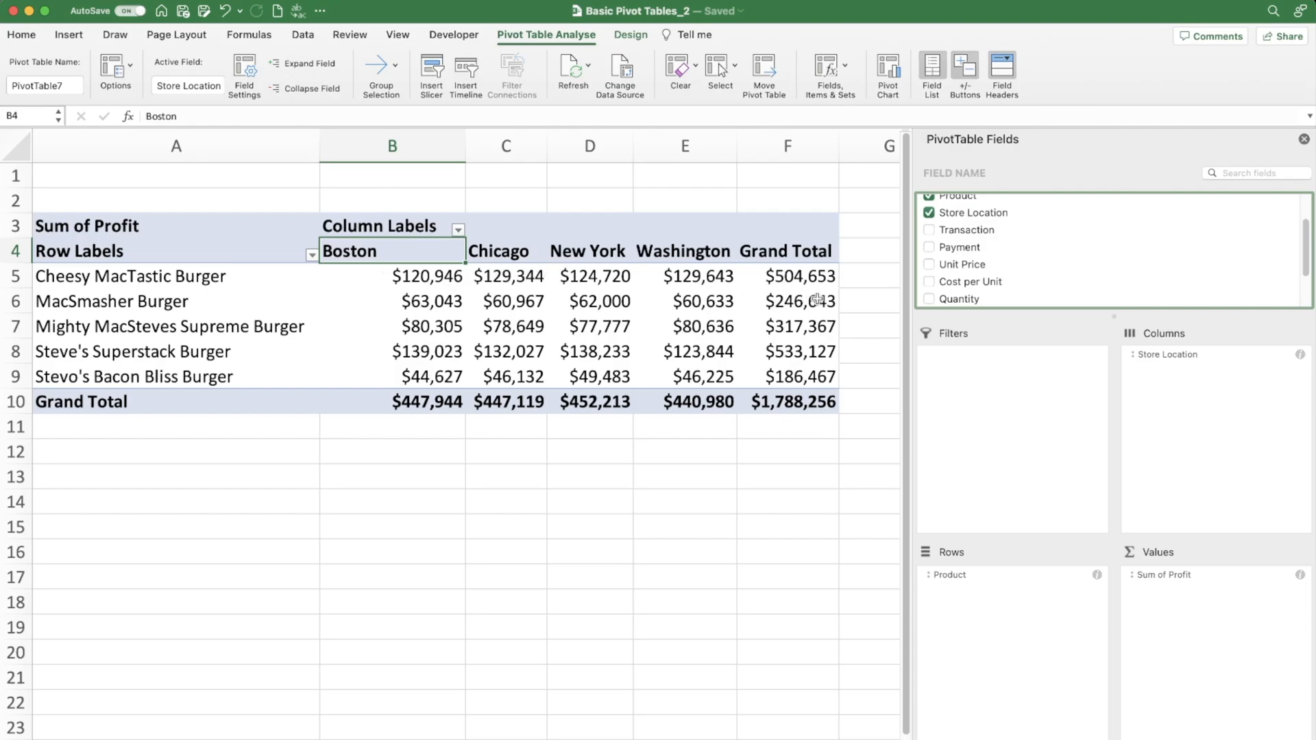
scroll(1038, 279, "down", 3)
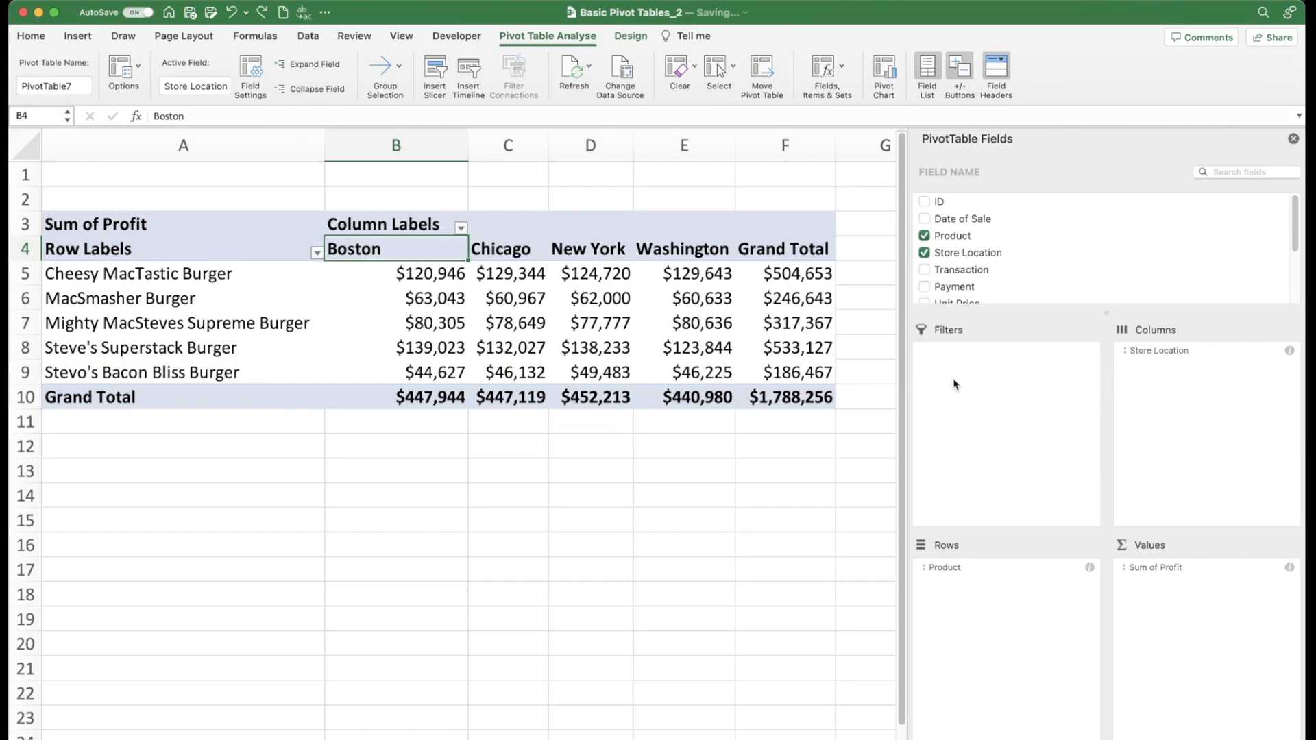
Replace Product with Date of Sale in the pivot table's rows
left_click_drag(944, 574, 702, 574)
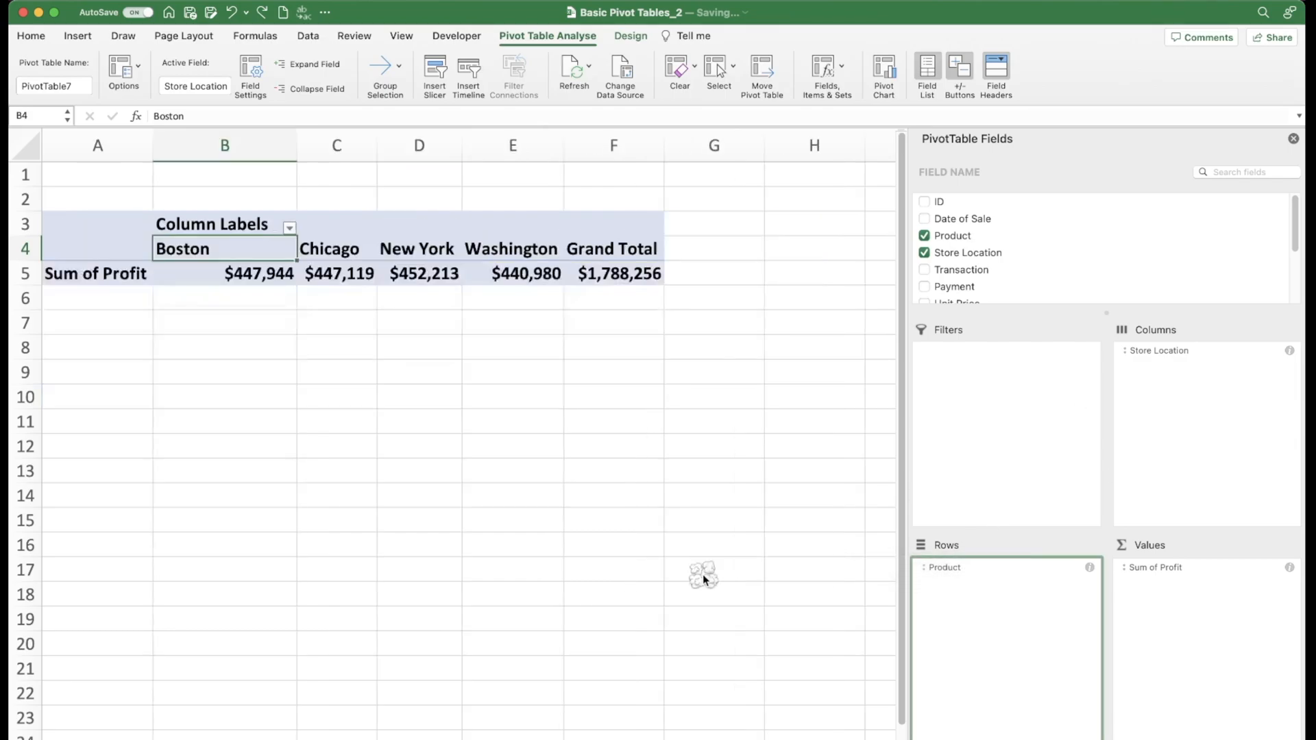
scroll(959, 250, "down", 2)
scroll(962, 249, "up", 2)
left_click_drag(946, 223, 995, 607)
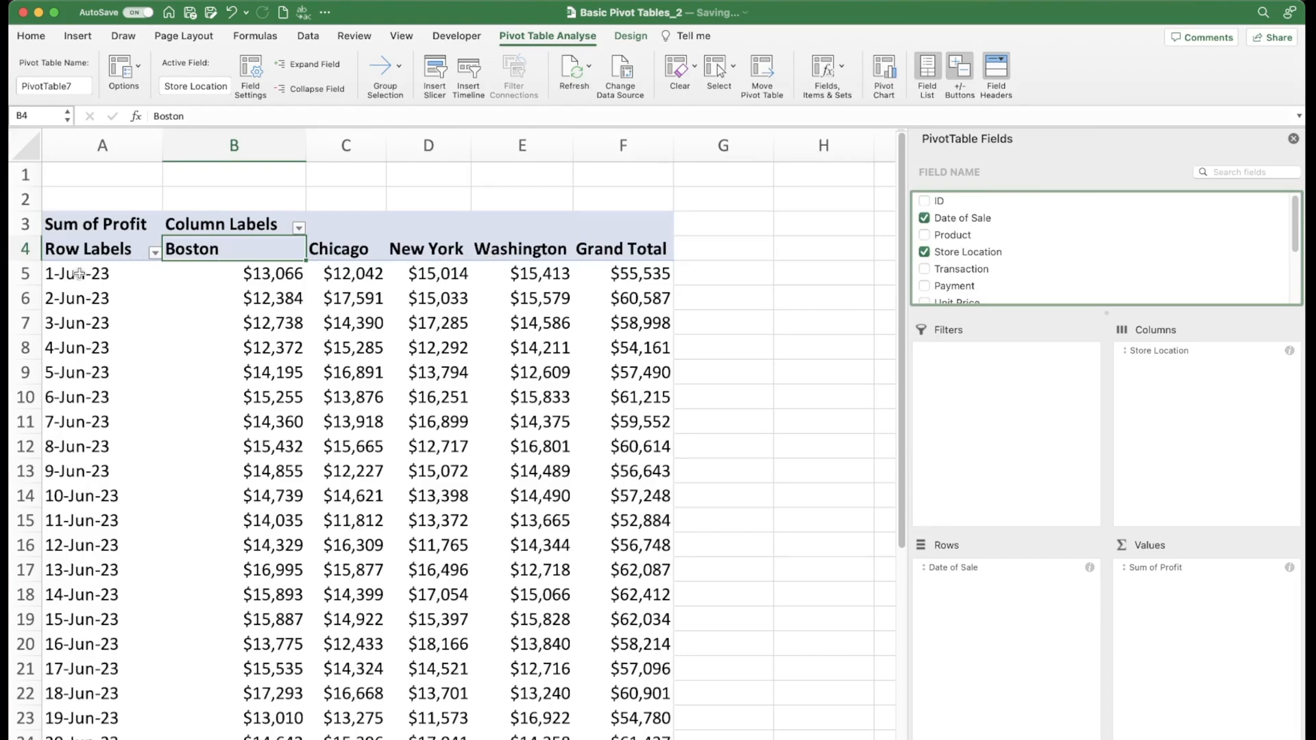
Review the daily profit rows and group the sale dates by Months
scroll(96, 447, "down", 5)
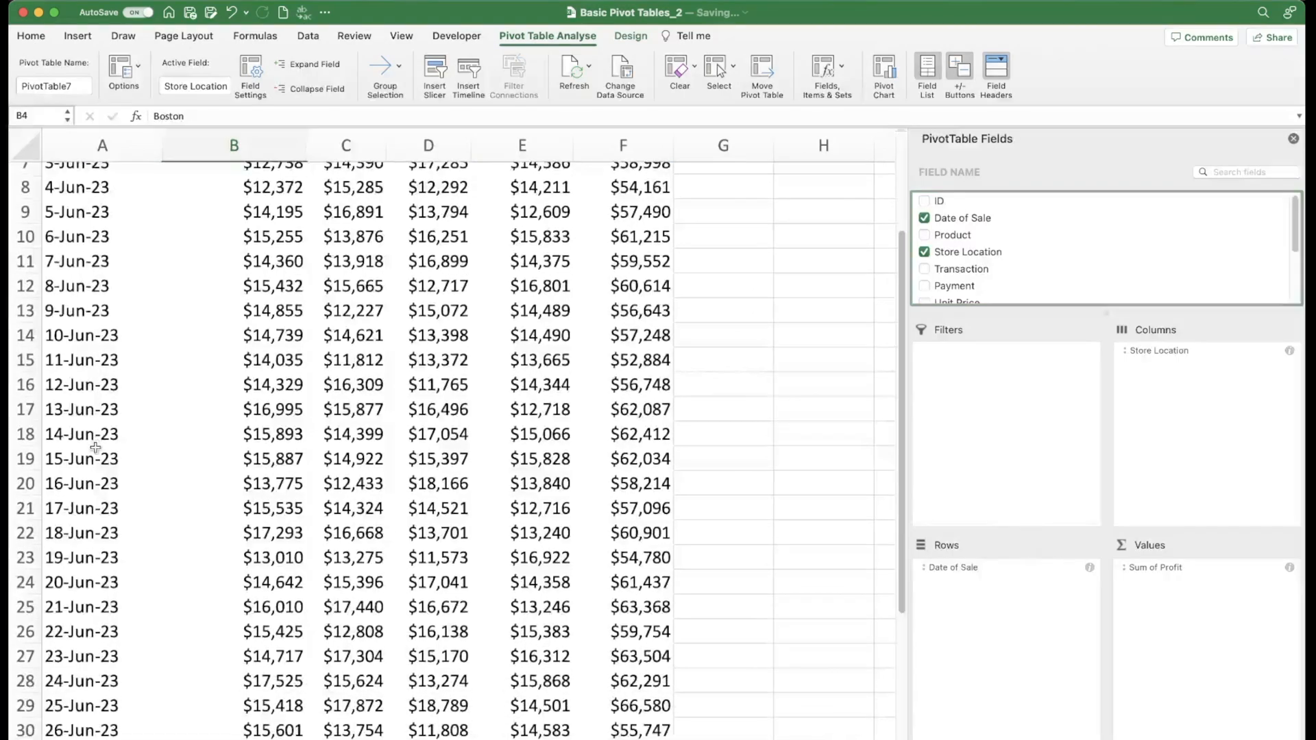
scroll(95, 446, "up", 5)
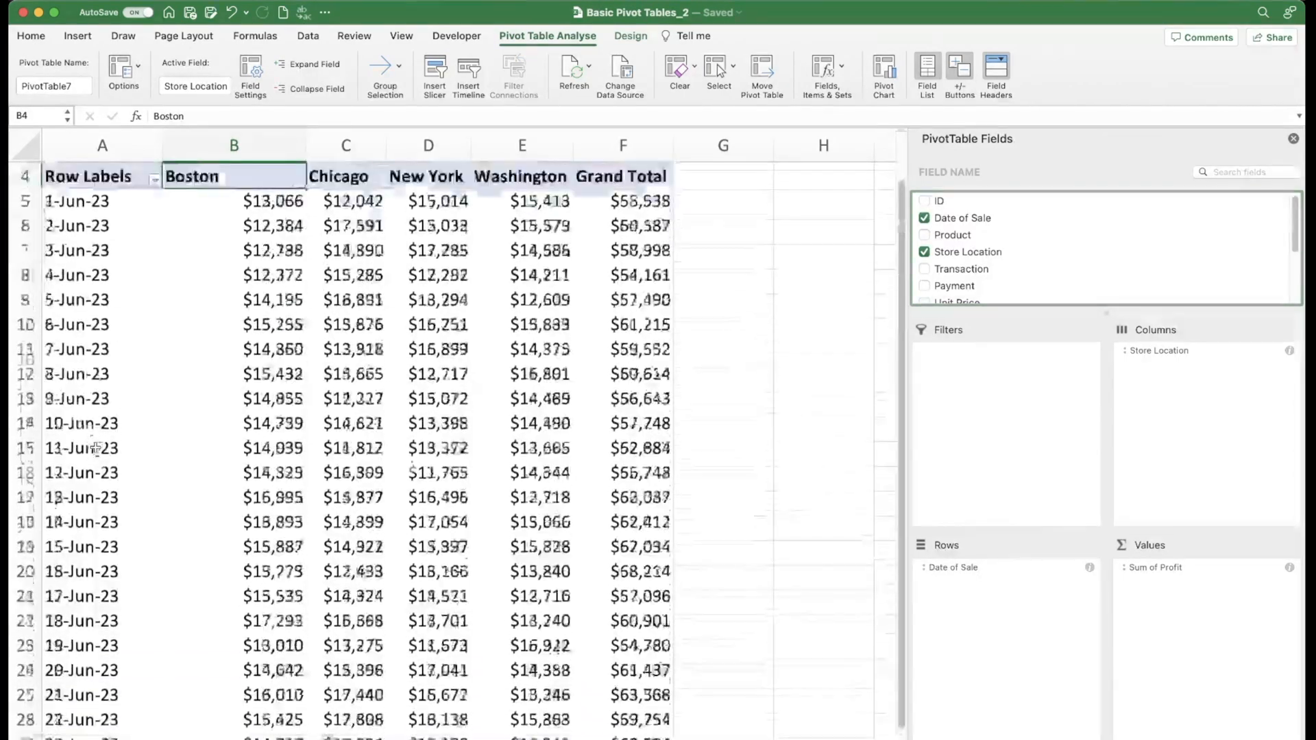
scroll(96, 447, "down", 5)
scroll(96, 446, "up", 5)
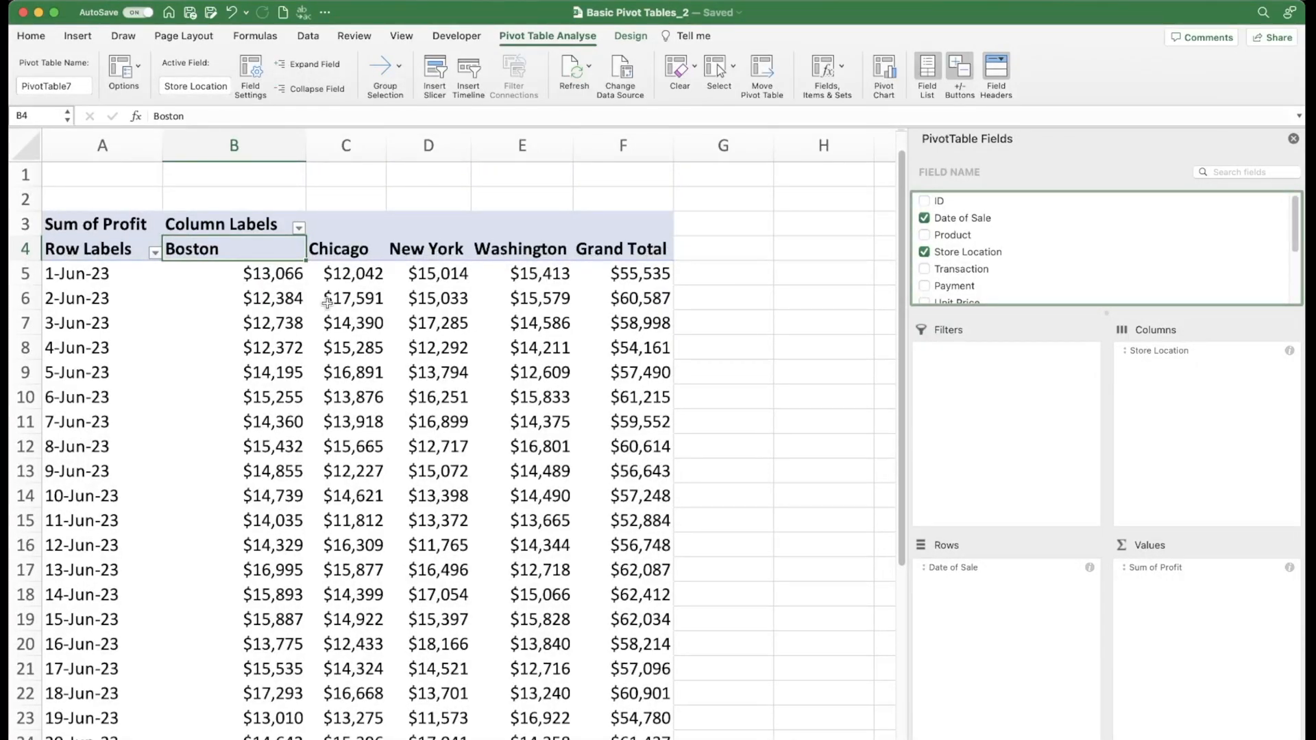
right_click(66, 275)
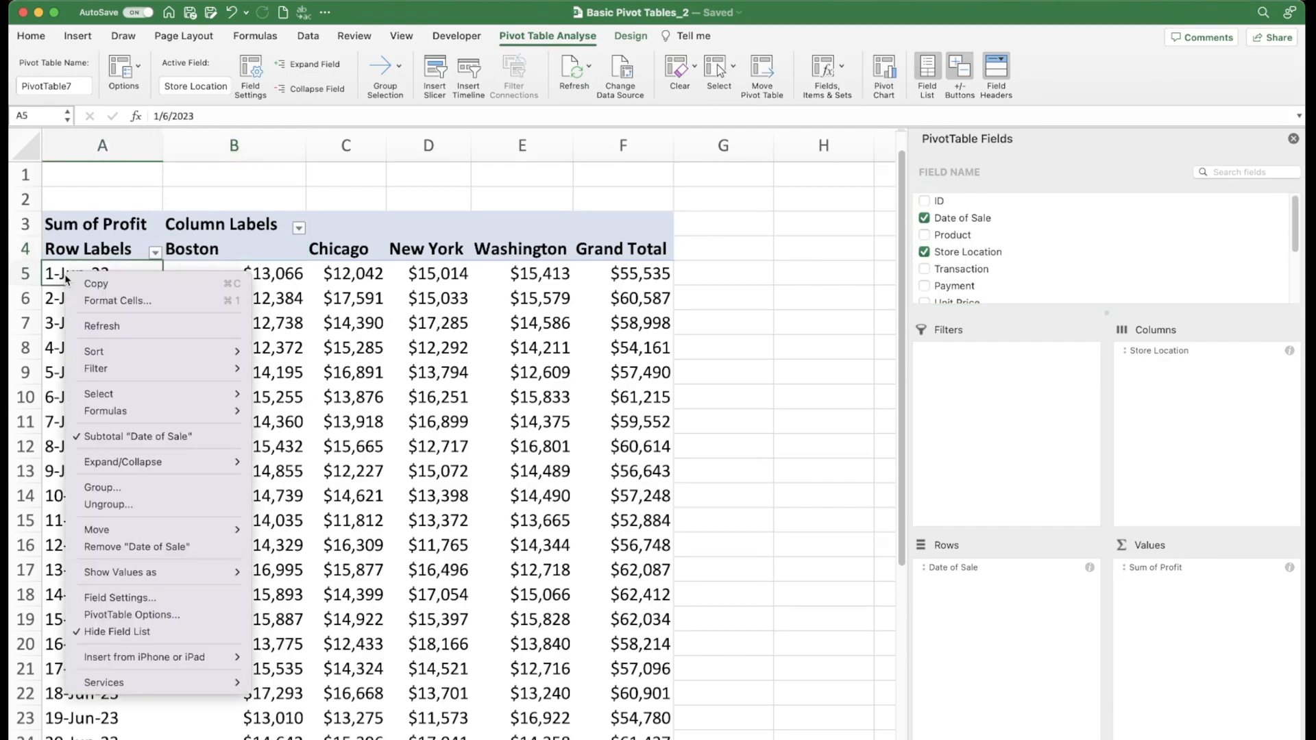
left_click(109, 486)
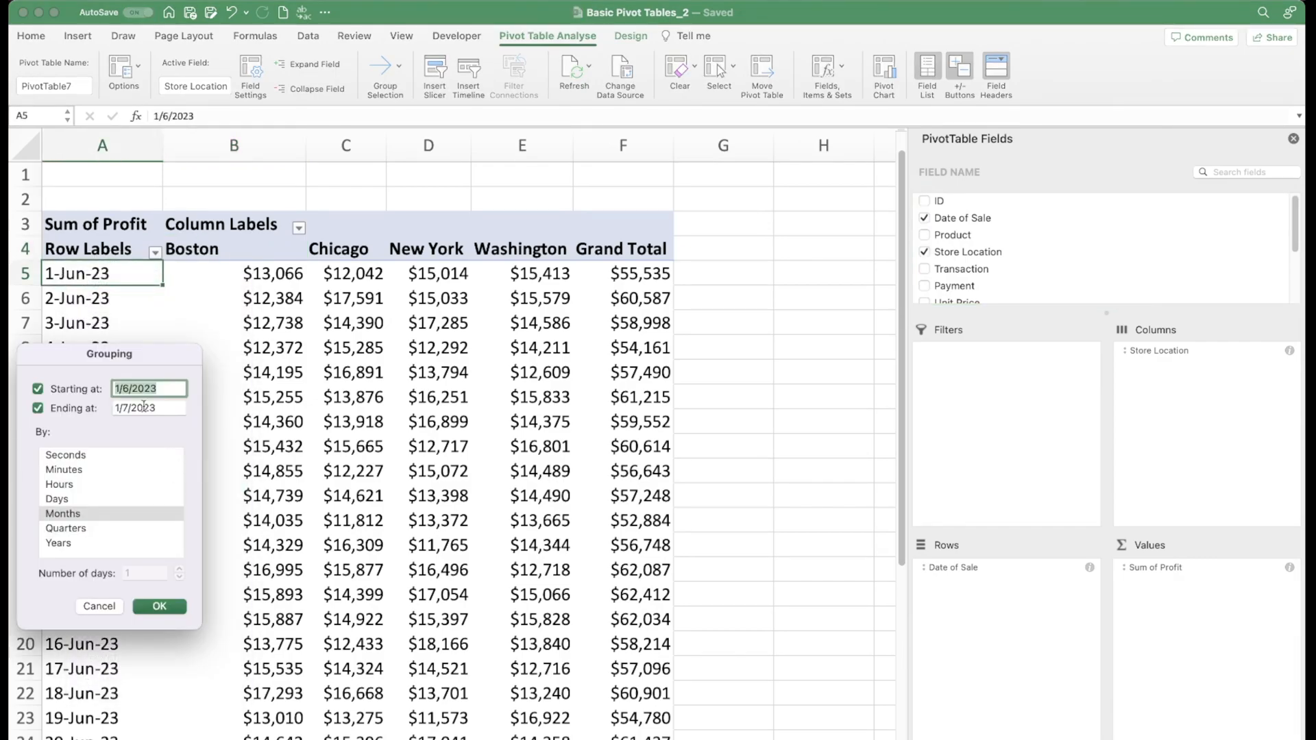
left_click_drag(140, 359, 528, 203)
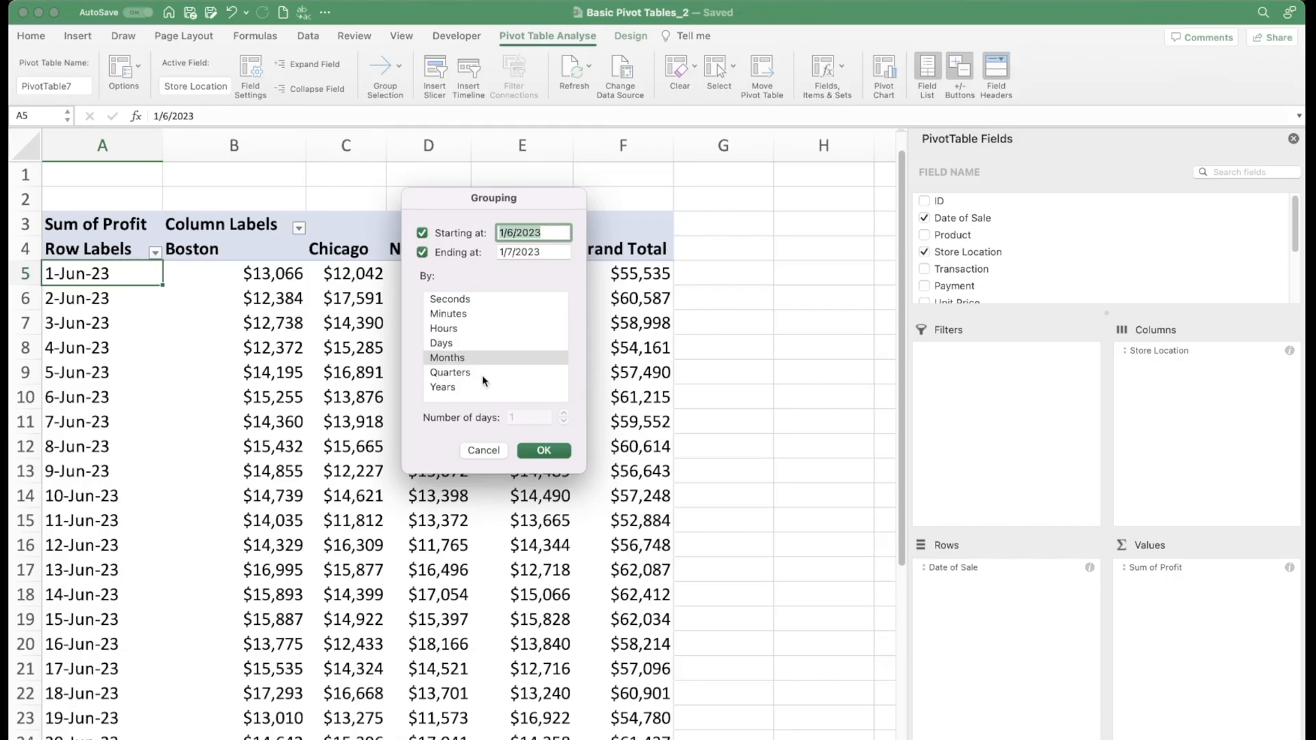
left_click(448, 359)
left_click(541, 451)
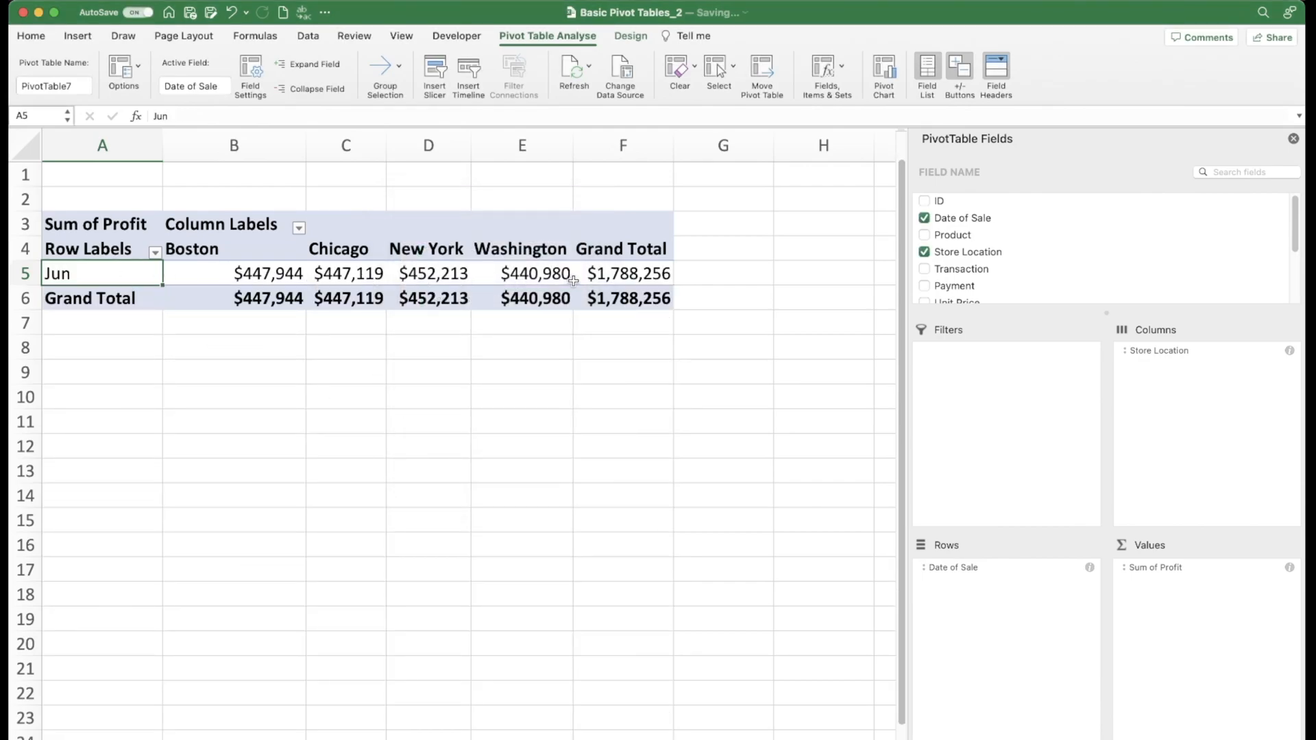
Ungroup the sale dates and replace Date of Sale with Product in the pivot table's rows
right_click(96, 276)
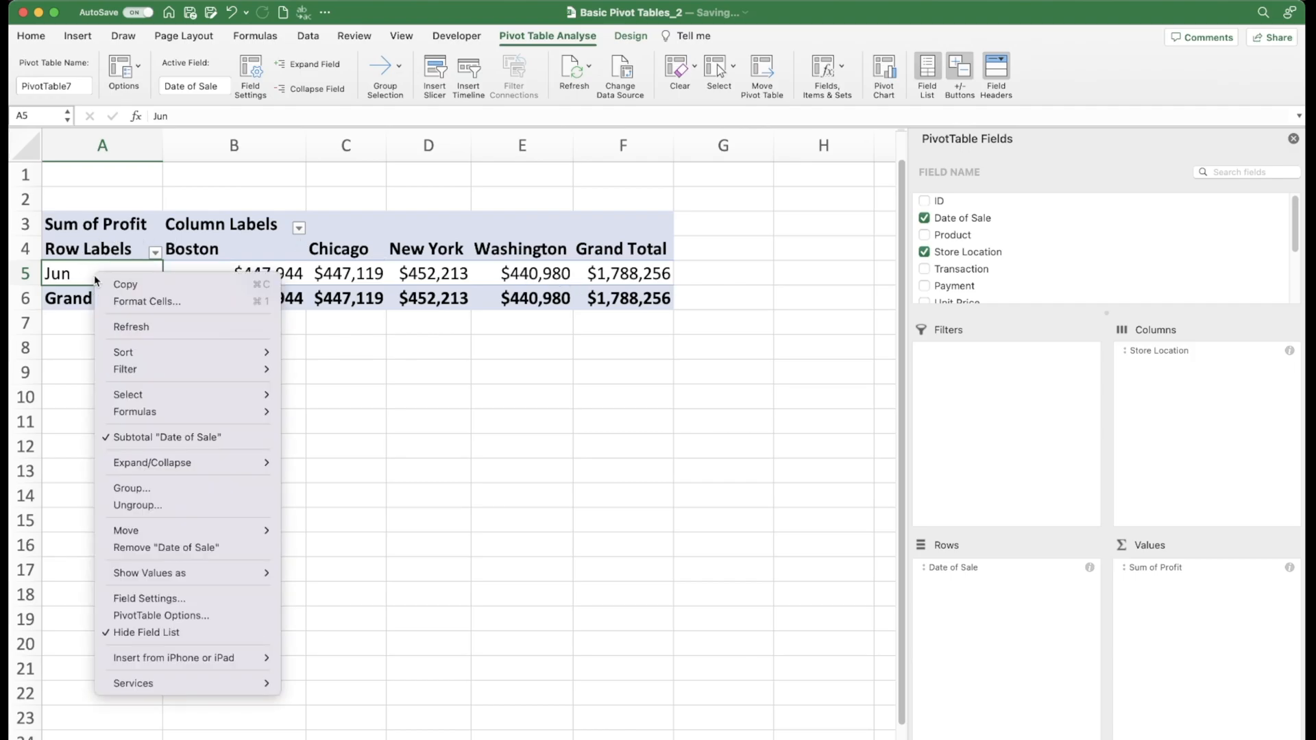
left_click(150, 502)
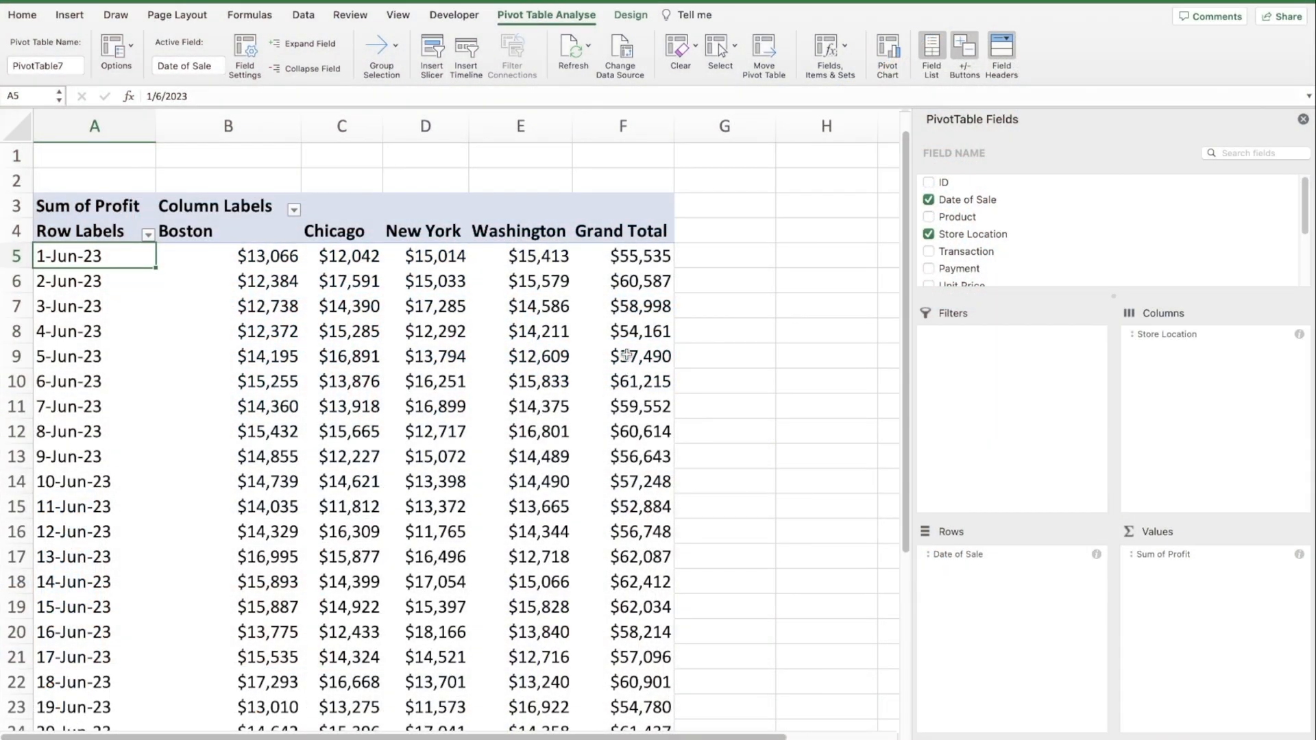
left_click_drag(940, 555, 836, 495)
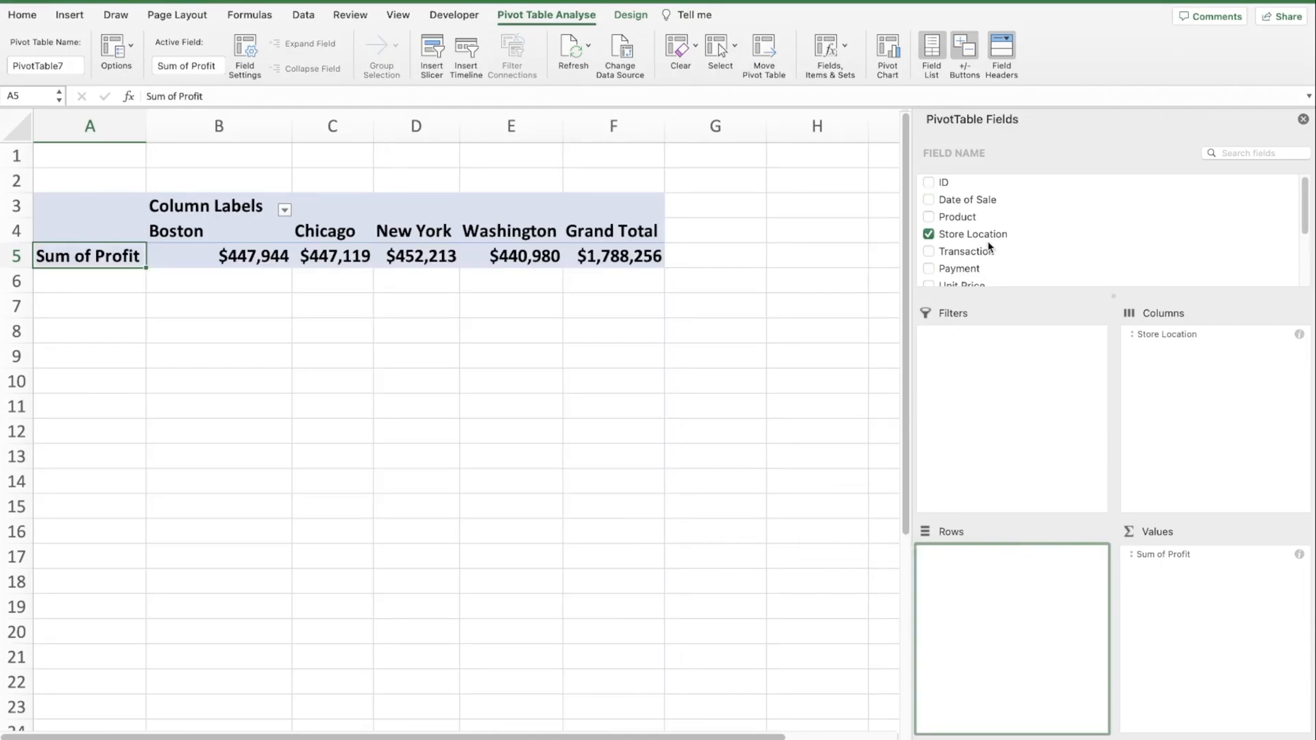
left_click_drag(957, 223, 990, 568)
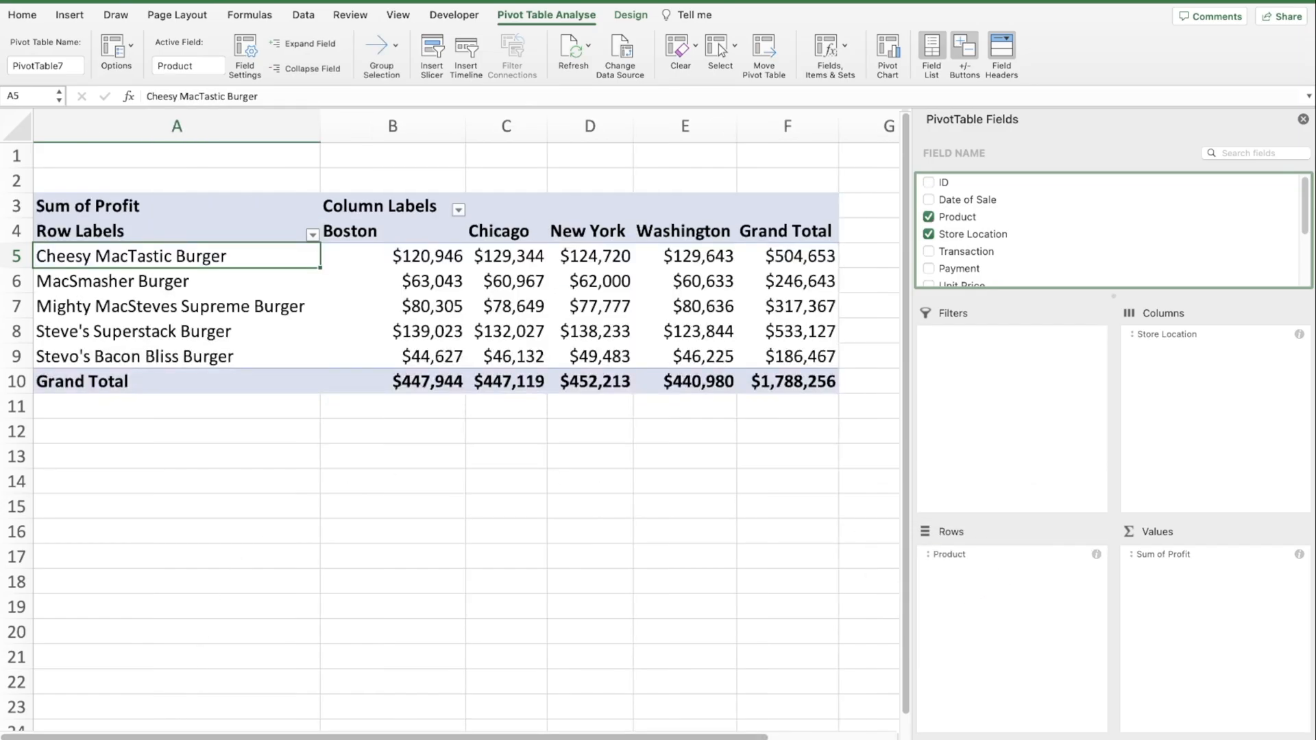
Insert a blank row at row 113 of the sales data table, directly below the Mighty MacSteves Supreme Burger entries
left_click(138, 738)
scroll(657, 439, "down", 14)
scroll(281, 513, "down", 15)
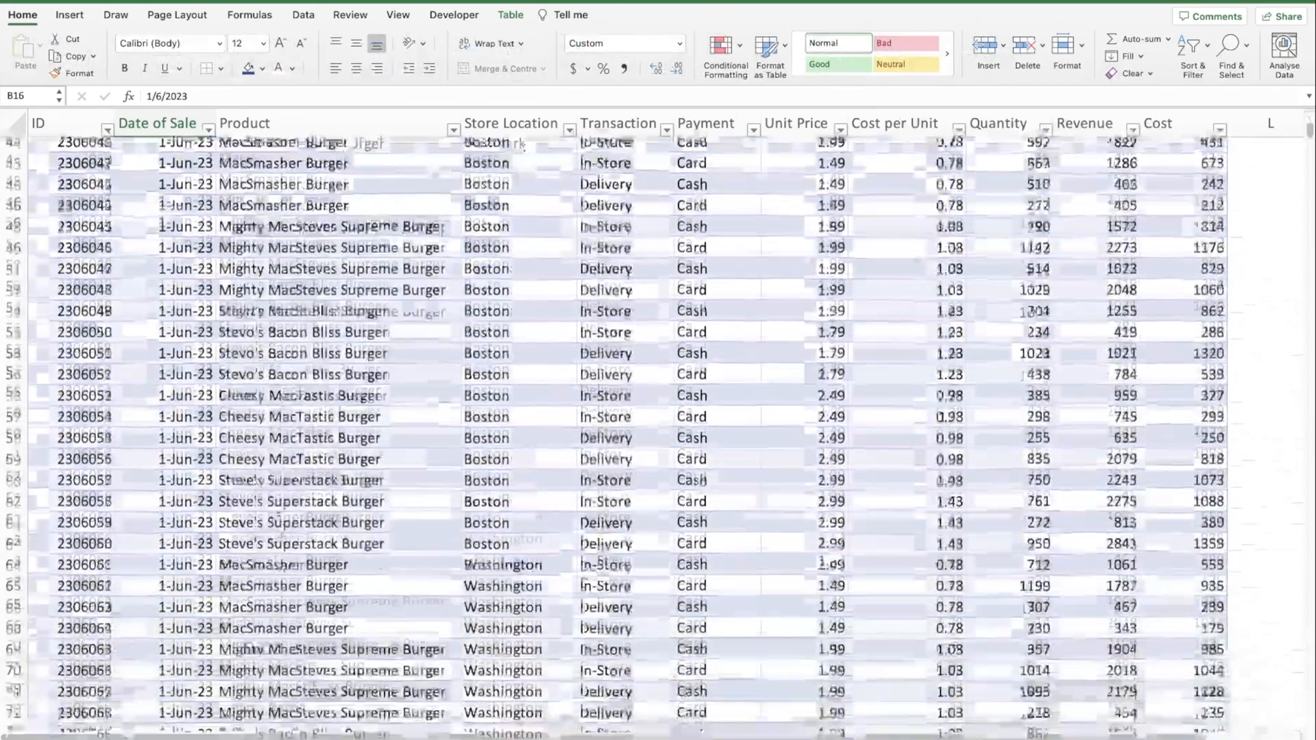
scroll(281, 513, "down", 1)
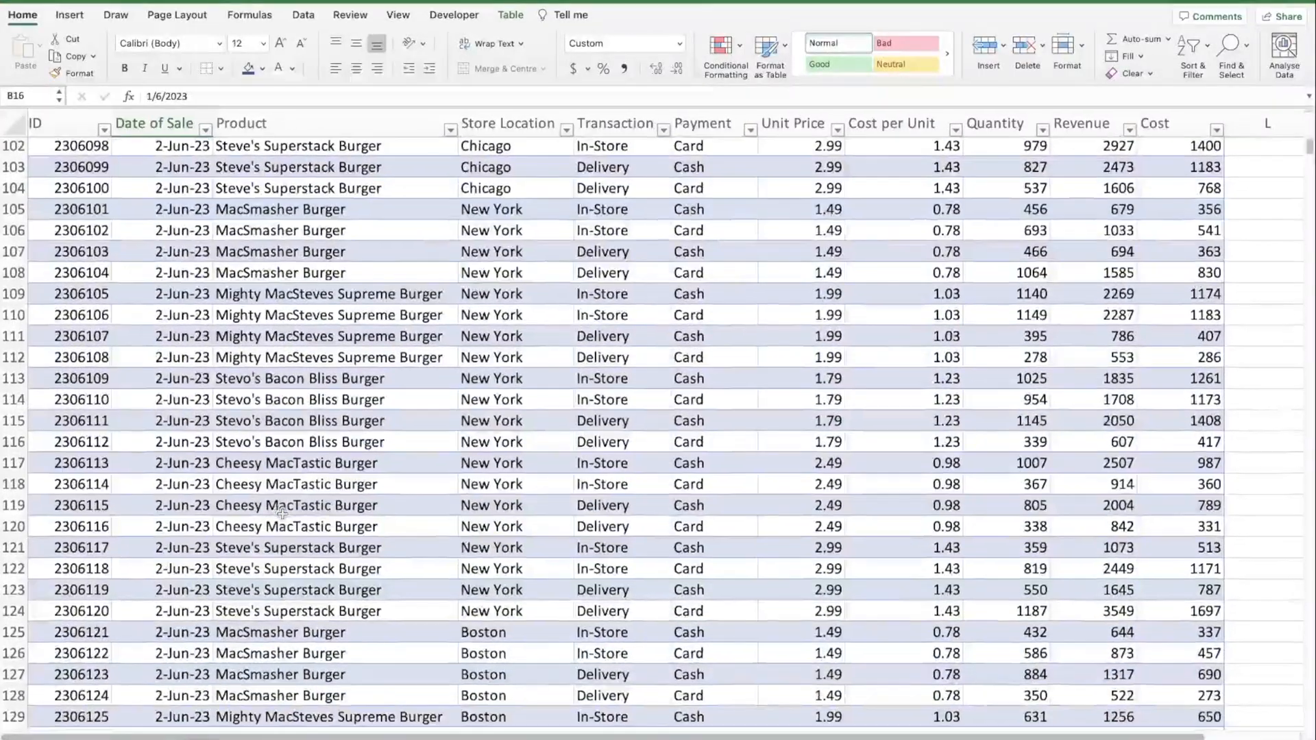
left_click(13, 378)
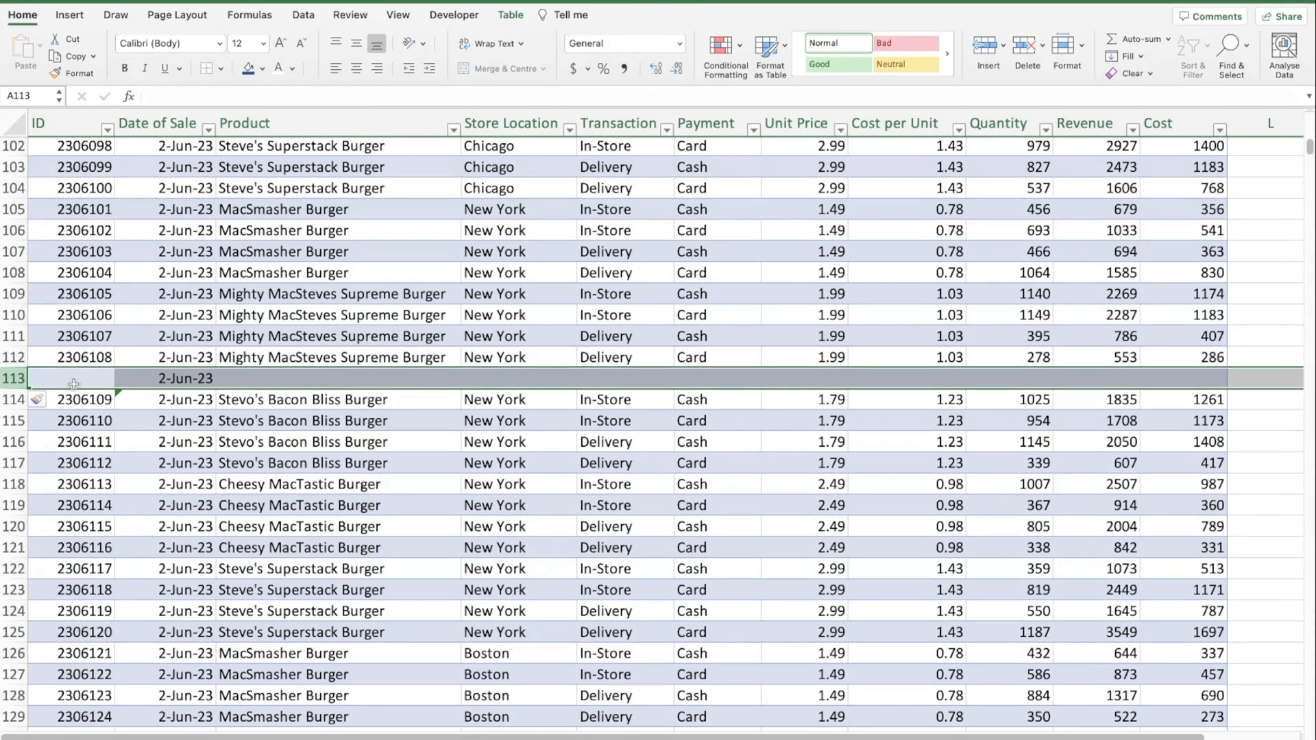
Enter ABC Burger as the product in the new row 113
left_click(307, 383)
type("A")
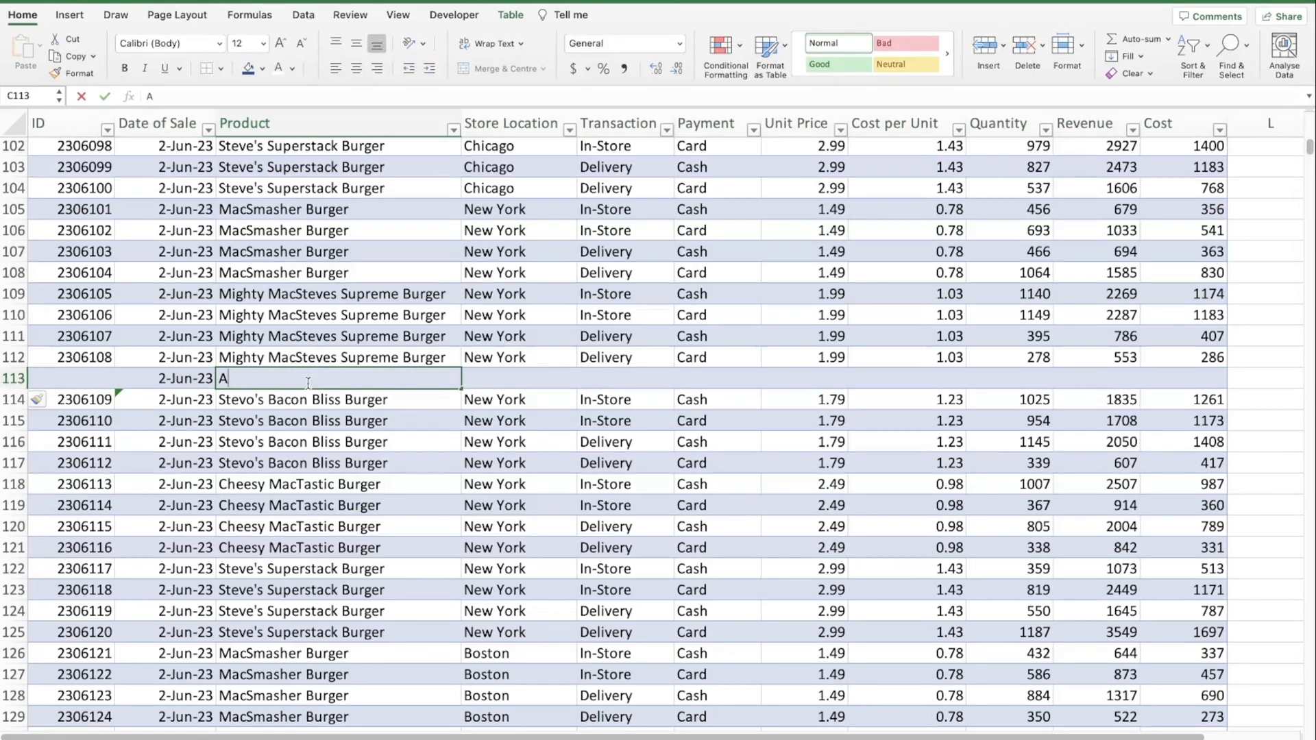
type("BC Burger")
key("BackSpace")
key("BackSpace")
key("BackSpace")
type("ger")
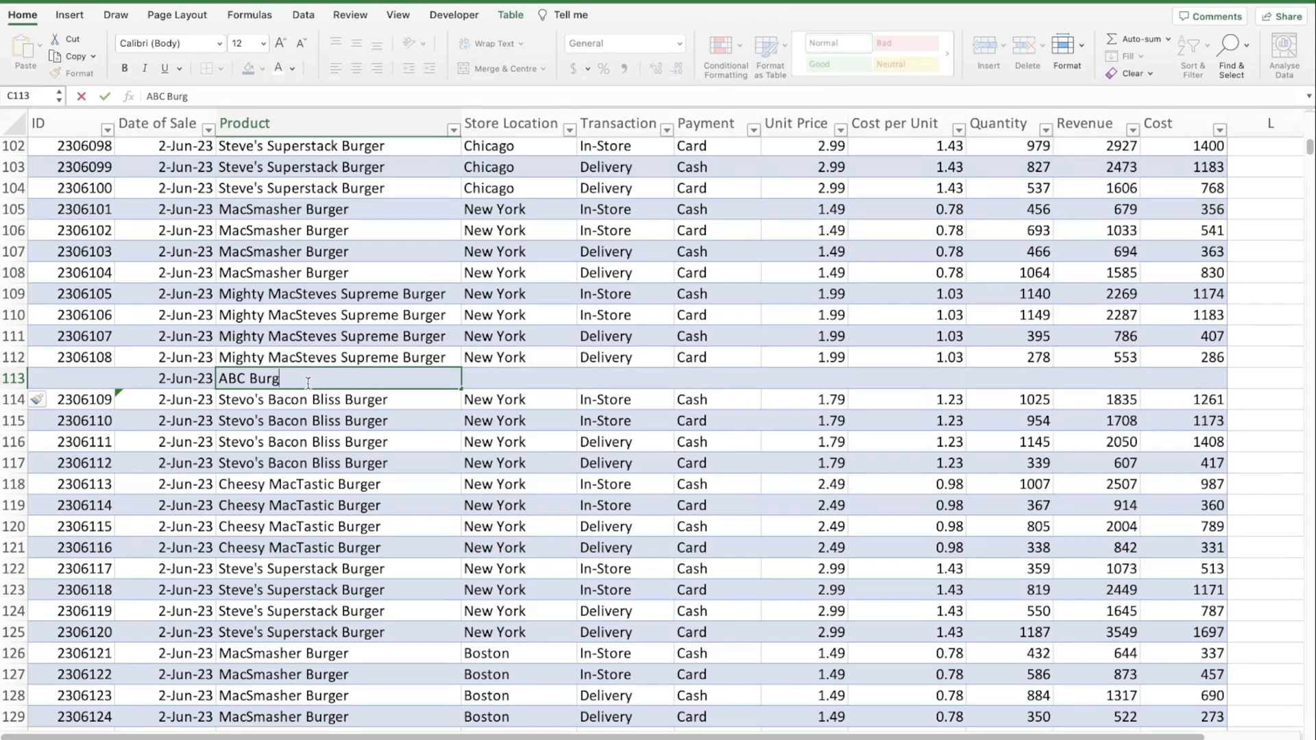
Copy the Store Location through Cost values from row 112 into row 113
left_click(580, 384)
left_click_drag(521, 365, 1167, 360)
key("super+c")
left_click(489, 383)
key("super+v")
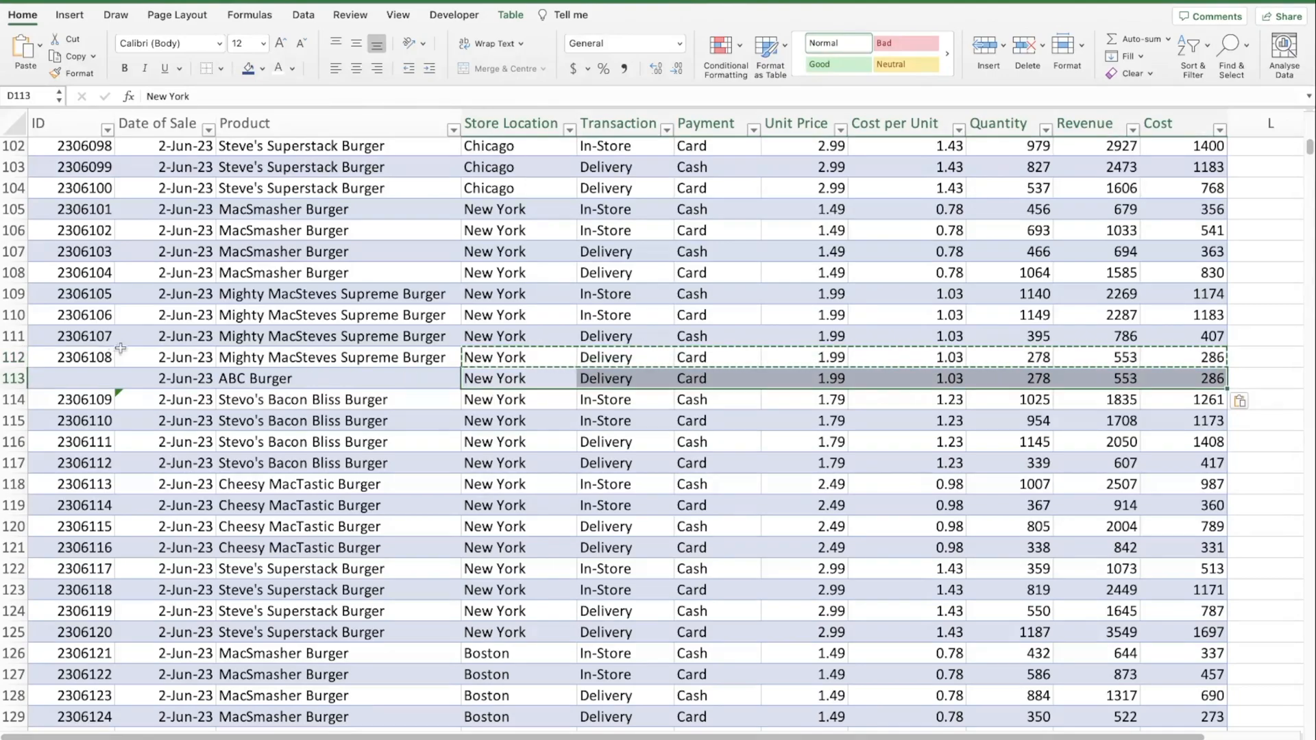
Enter 11111111 as the ID of the ABC Burger row
left_click(89, 376)
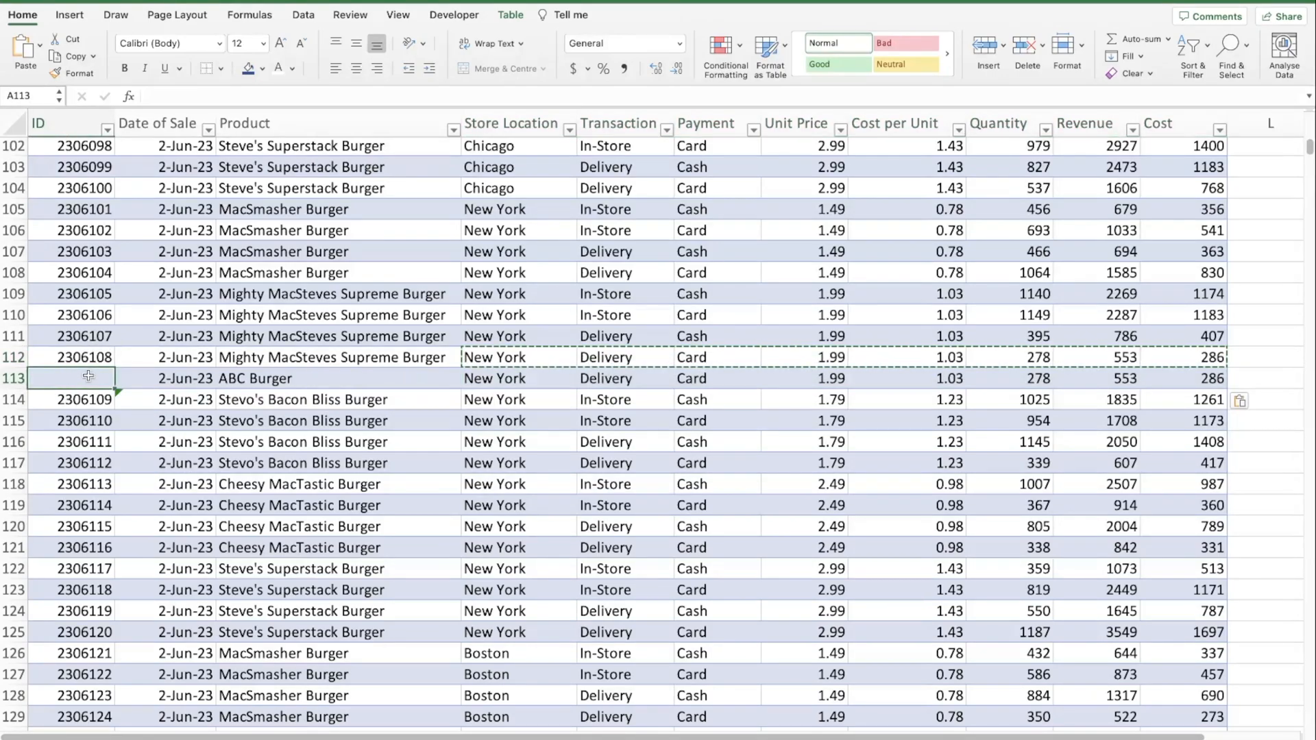
type("11111111")
key("Return")
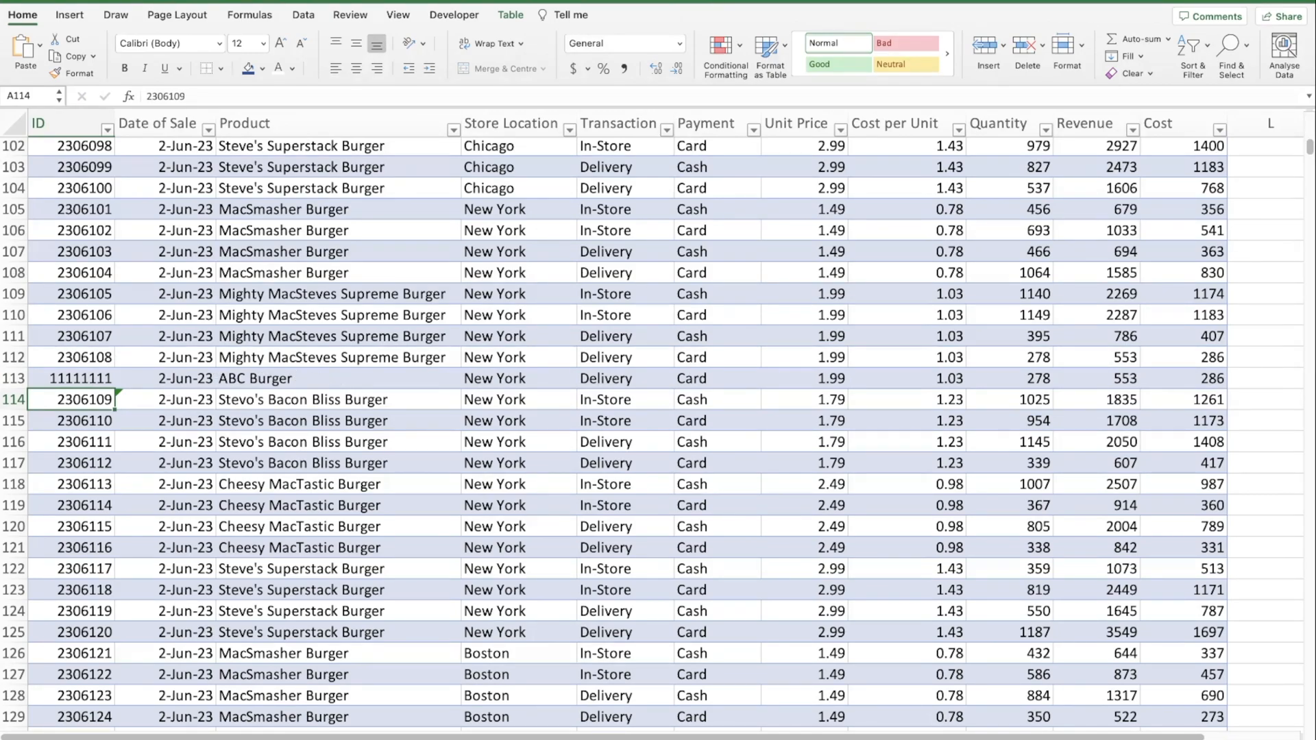
Refresh the profit pivot table so it includes the added ABC Burger record
left_click(96, 737)
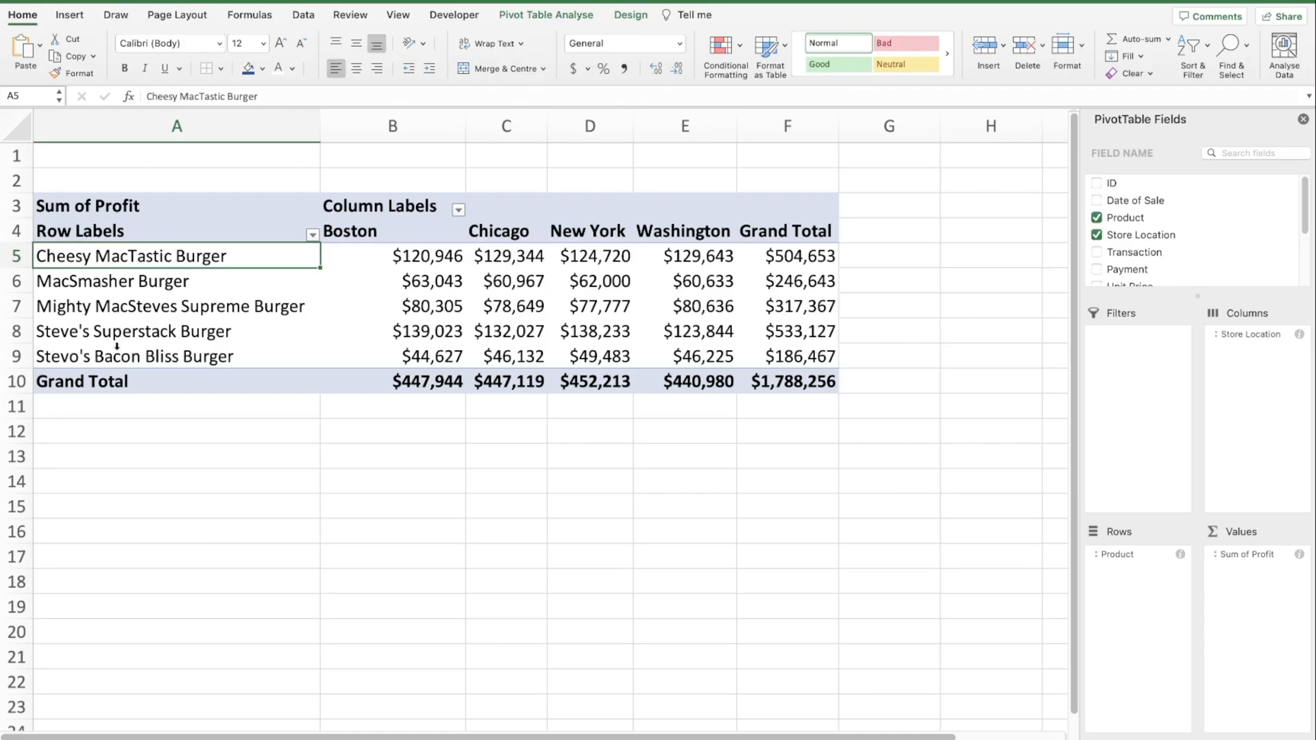
left_click(510, 14)
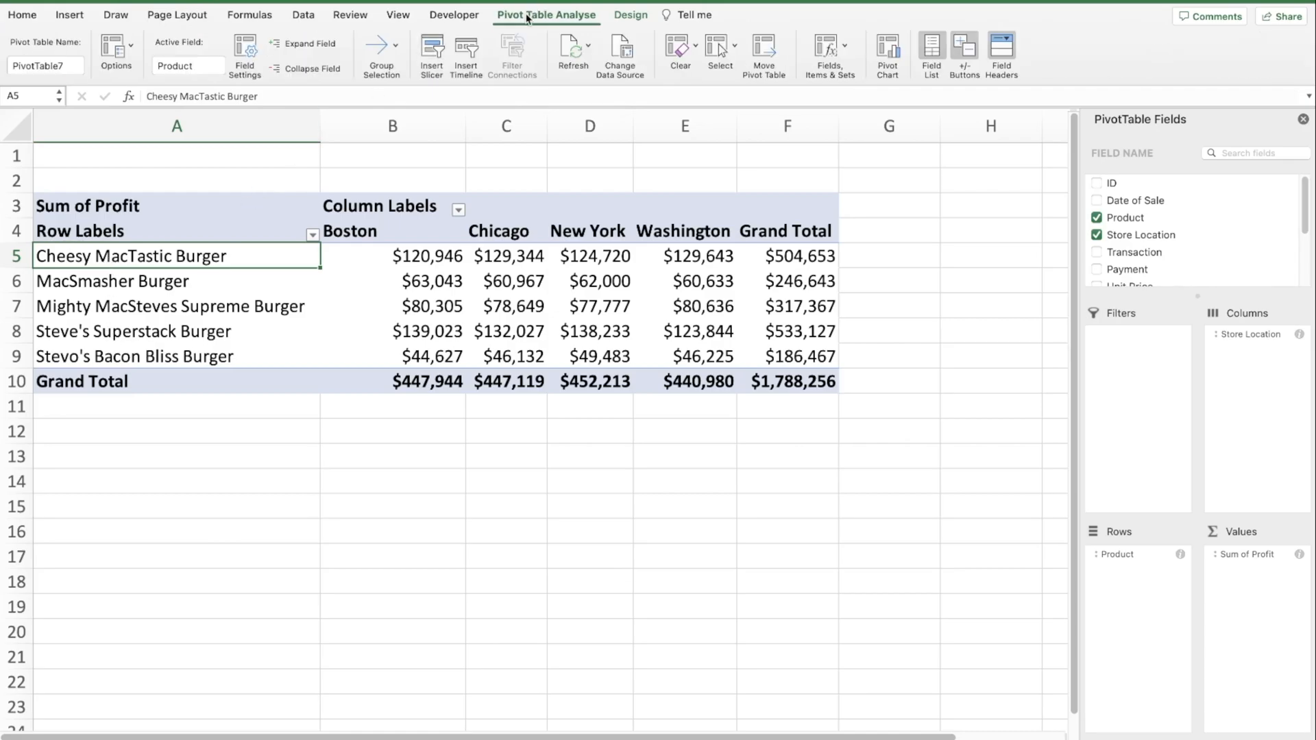
left_click(574, 49)
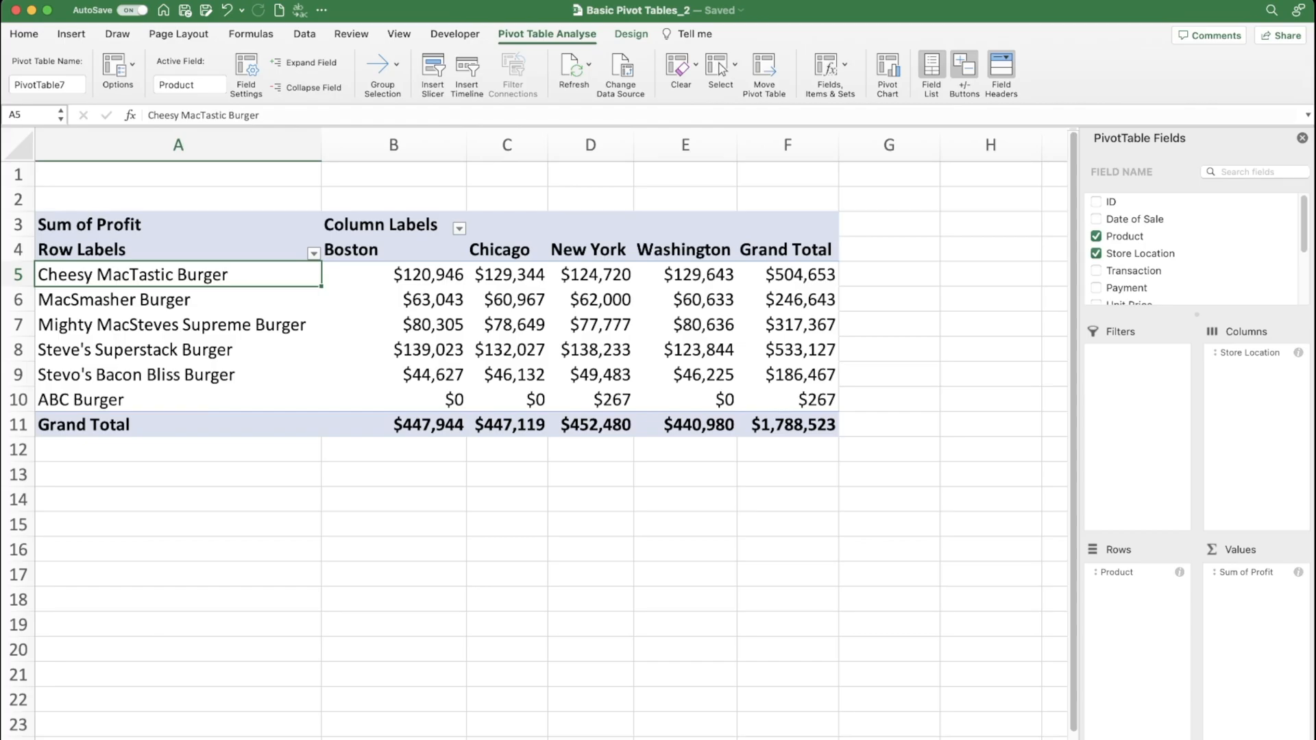
Return to the sales data and run Analyse Data on the table from a cell inside it
left_click(209, 739)
left_click(705, 358)
scroll(705, 359, "up", 1)
scroll(705, 359, "up", 20)
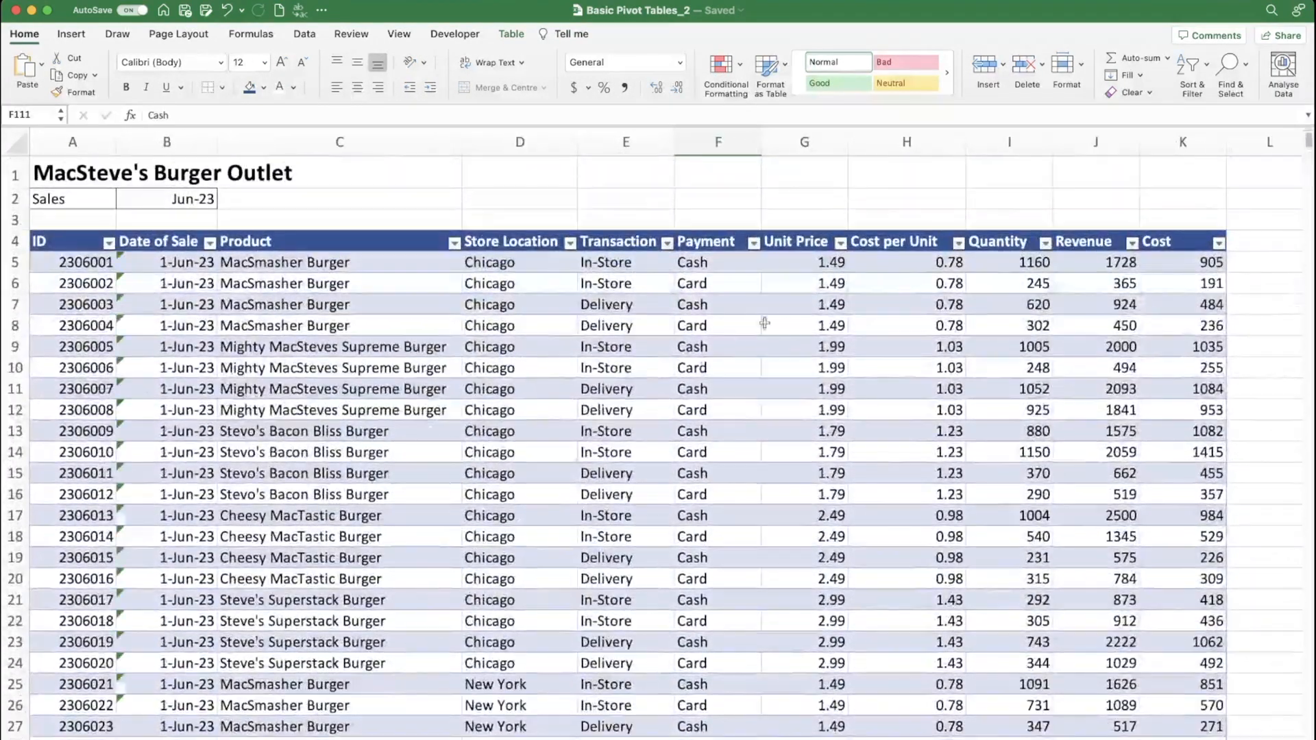
left_click(810, 297)
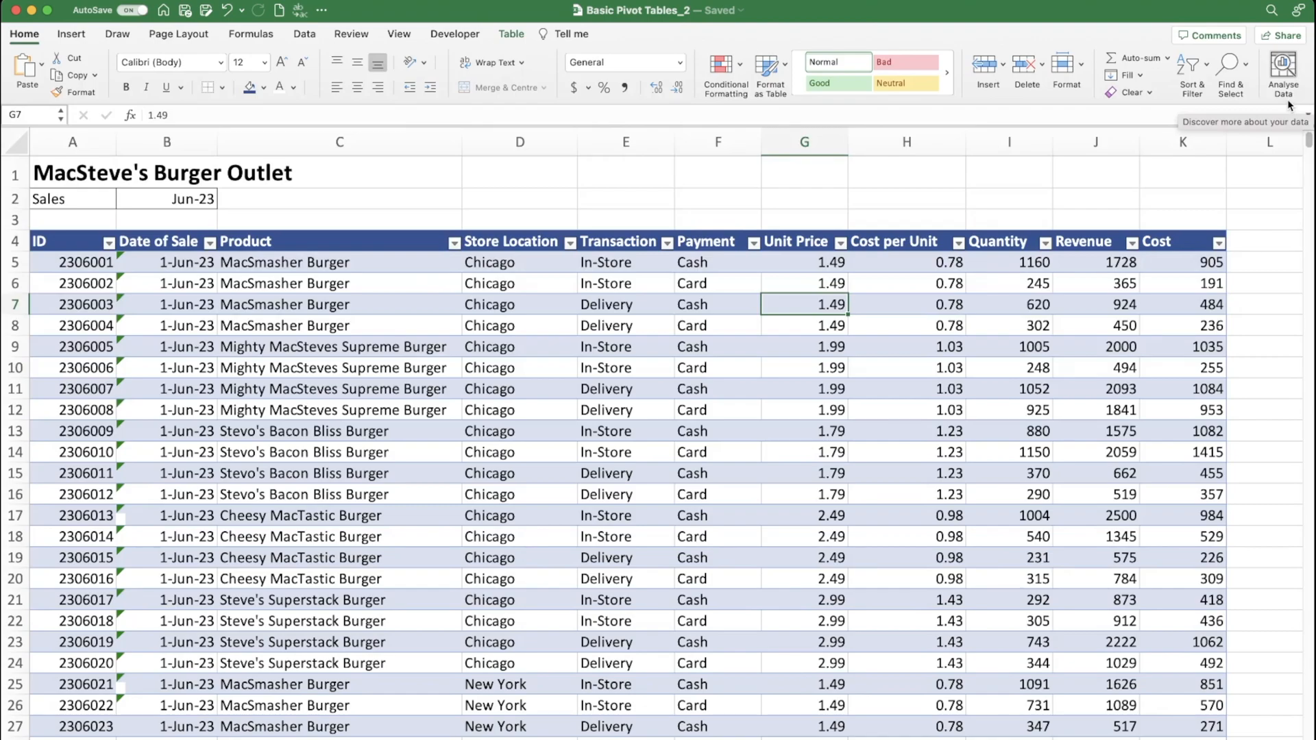
left_click(1283, 66)
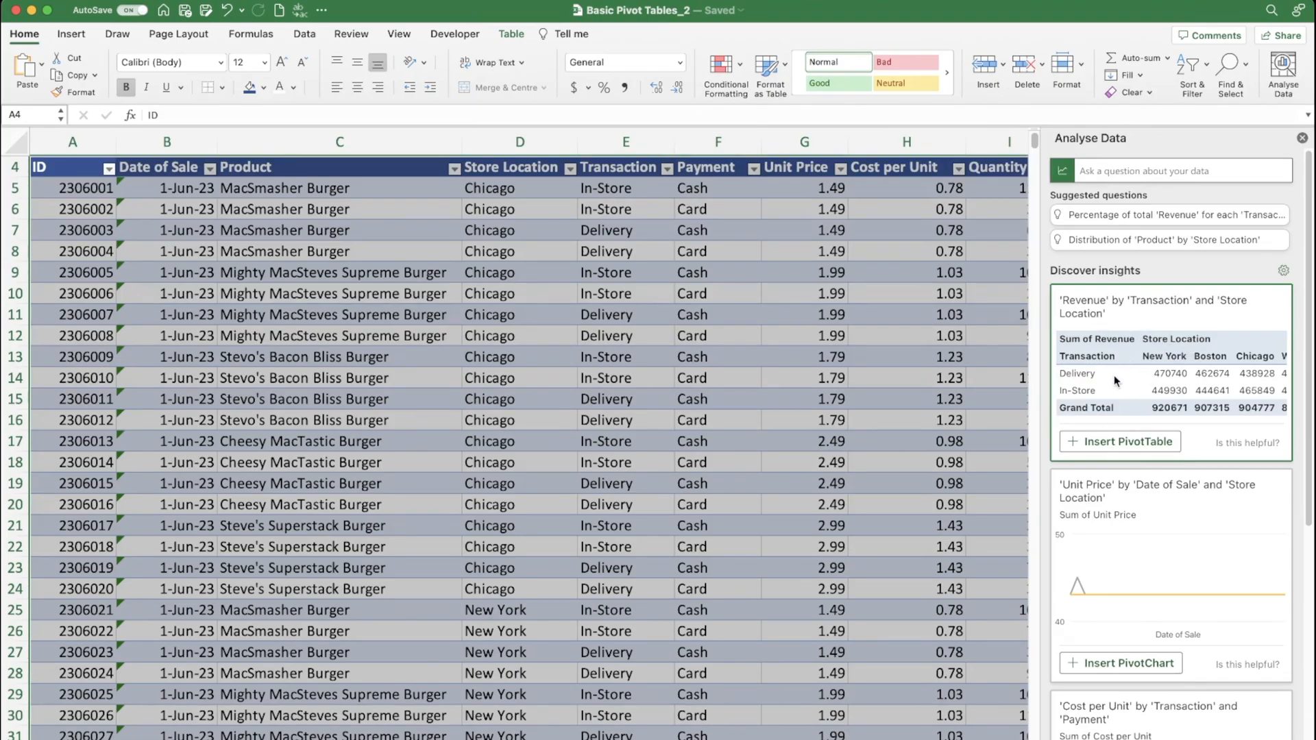
Review the suggested insights and insert the Revenue by Transaction and Store Location pivot table and the Unit Price by Date of Sale and Store Location pivot chart
scroll(1116, 375, "down", 3)
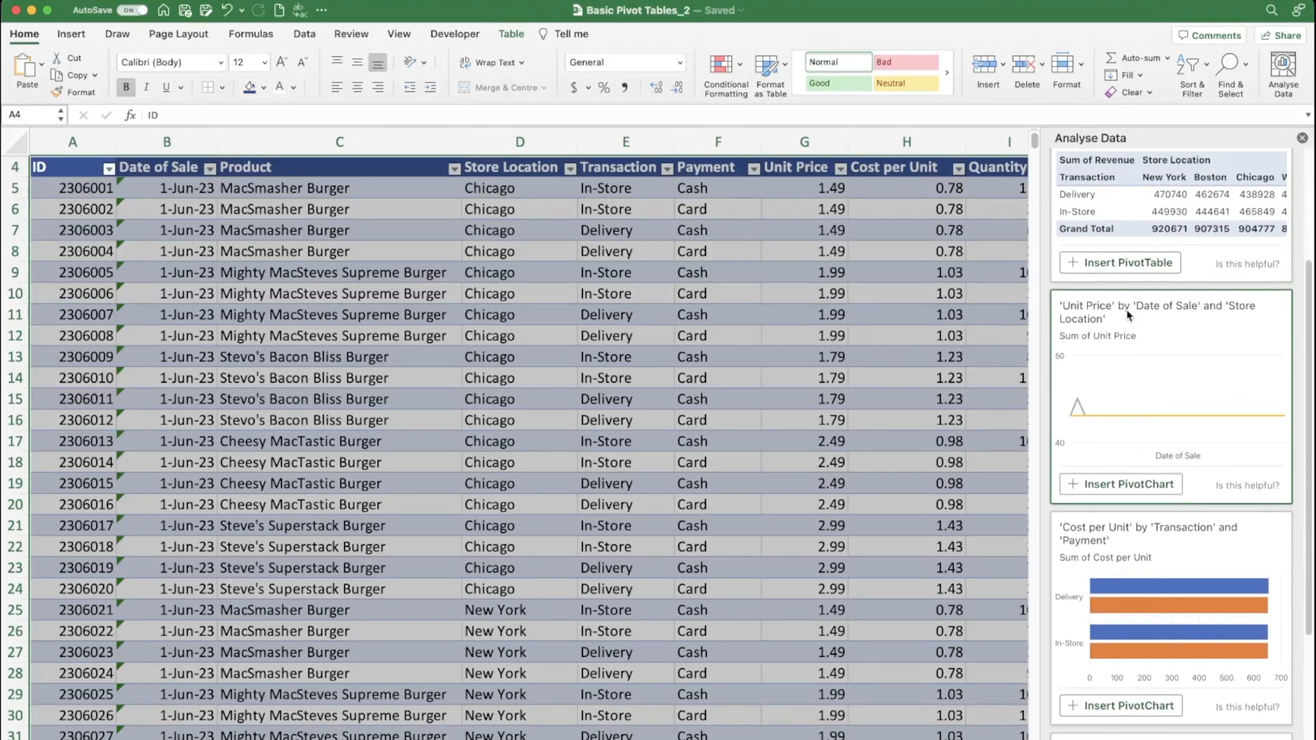
scroll(1165, 316, "down", 1)
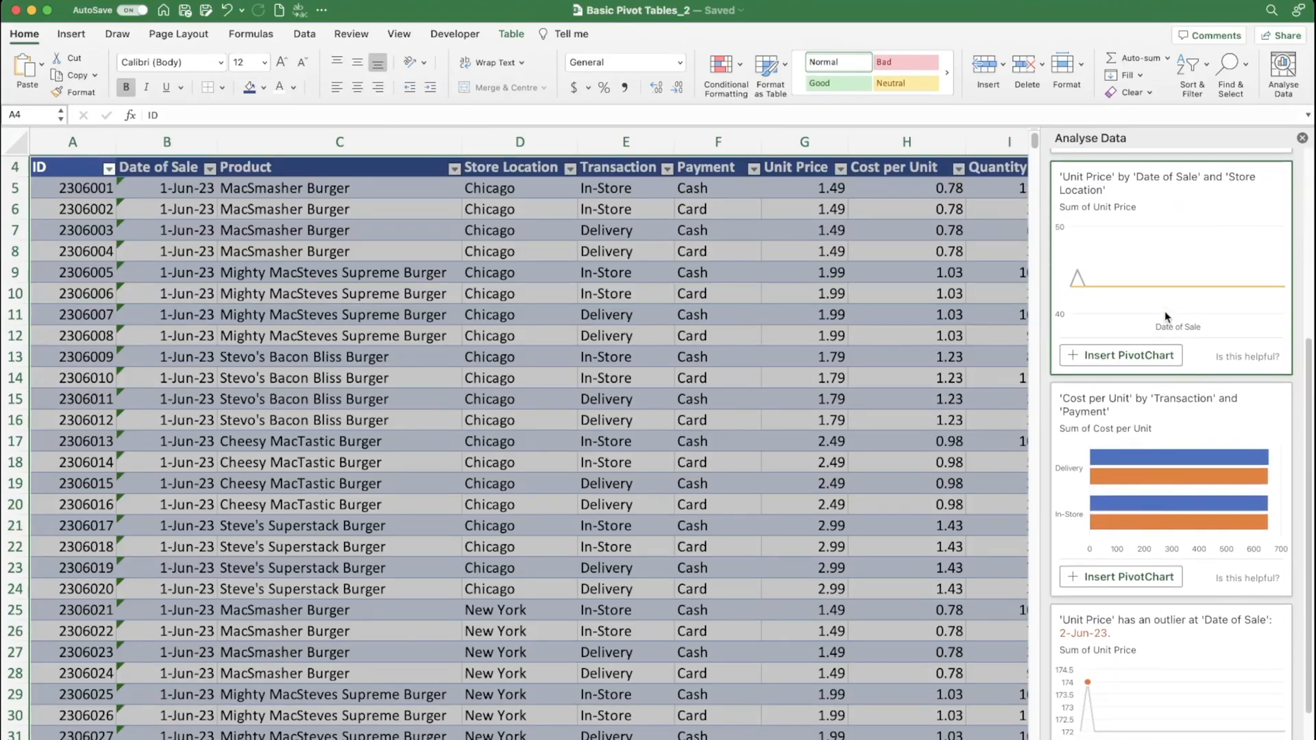
scroll(1146, 456, "down", 3)
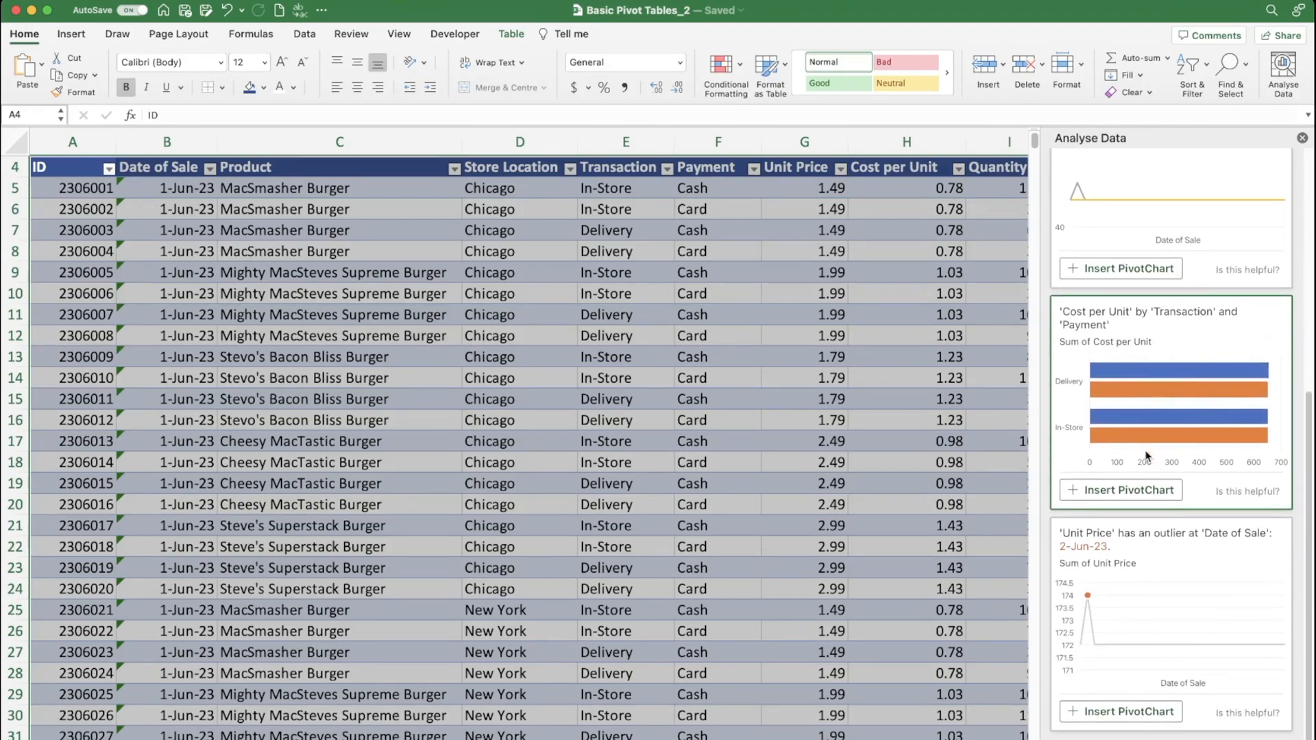
scroll(1146, 456, "up", 10)
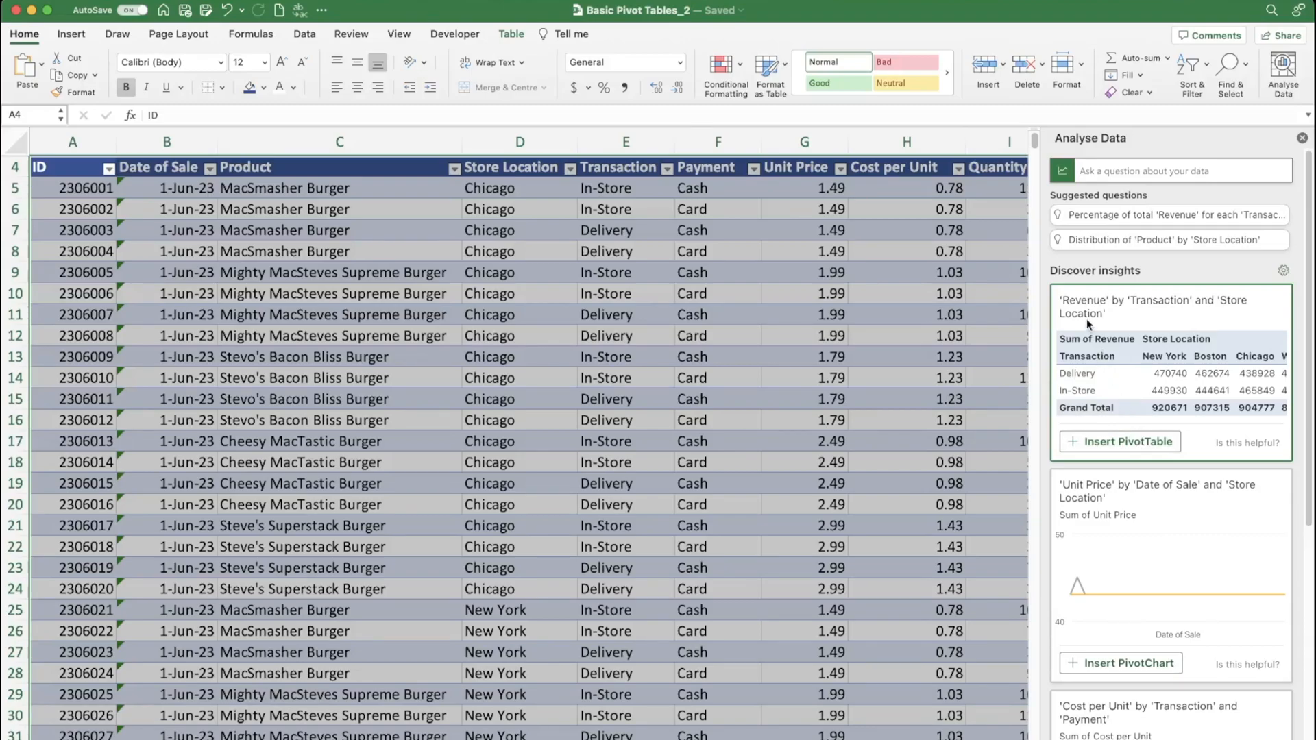
left_click(1137, 443)
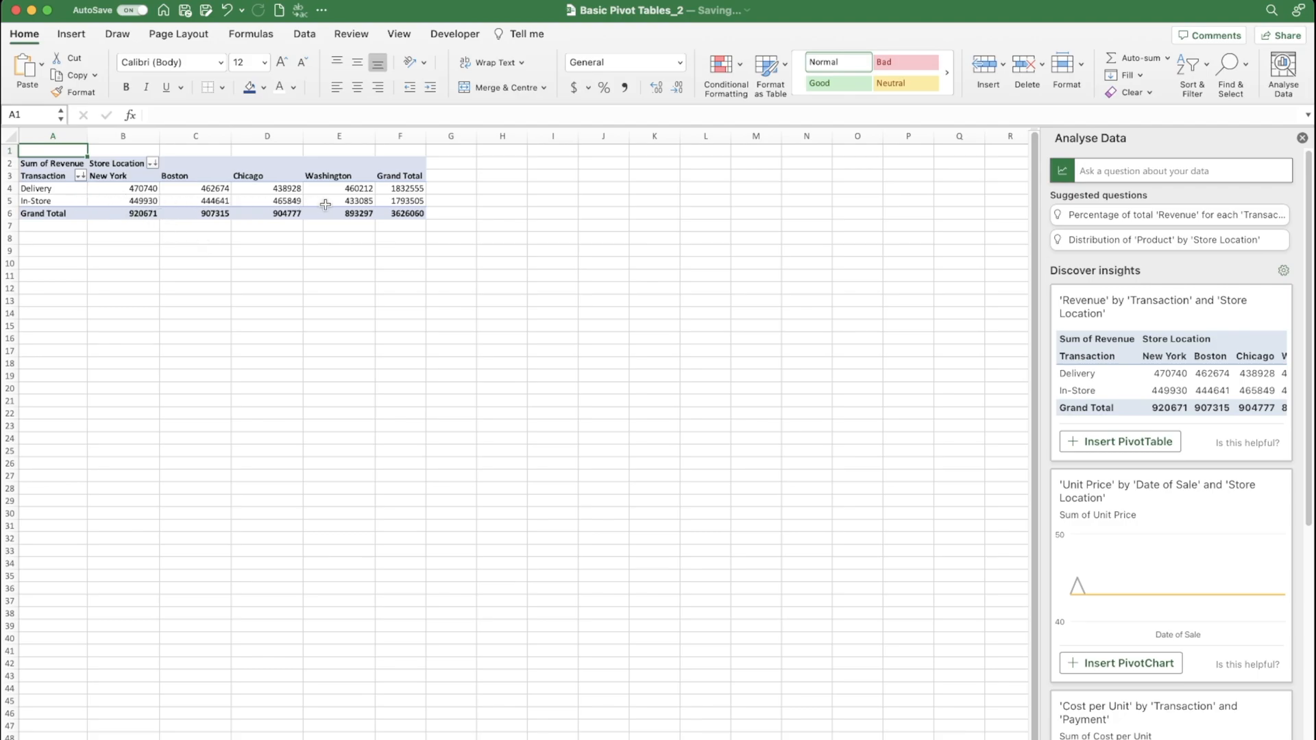
left_click(1148, 665)
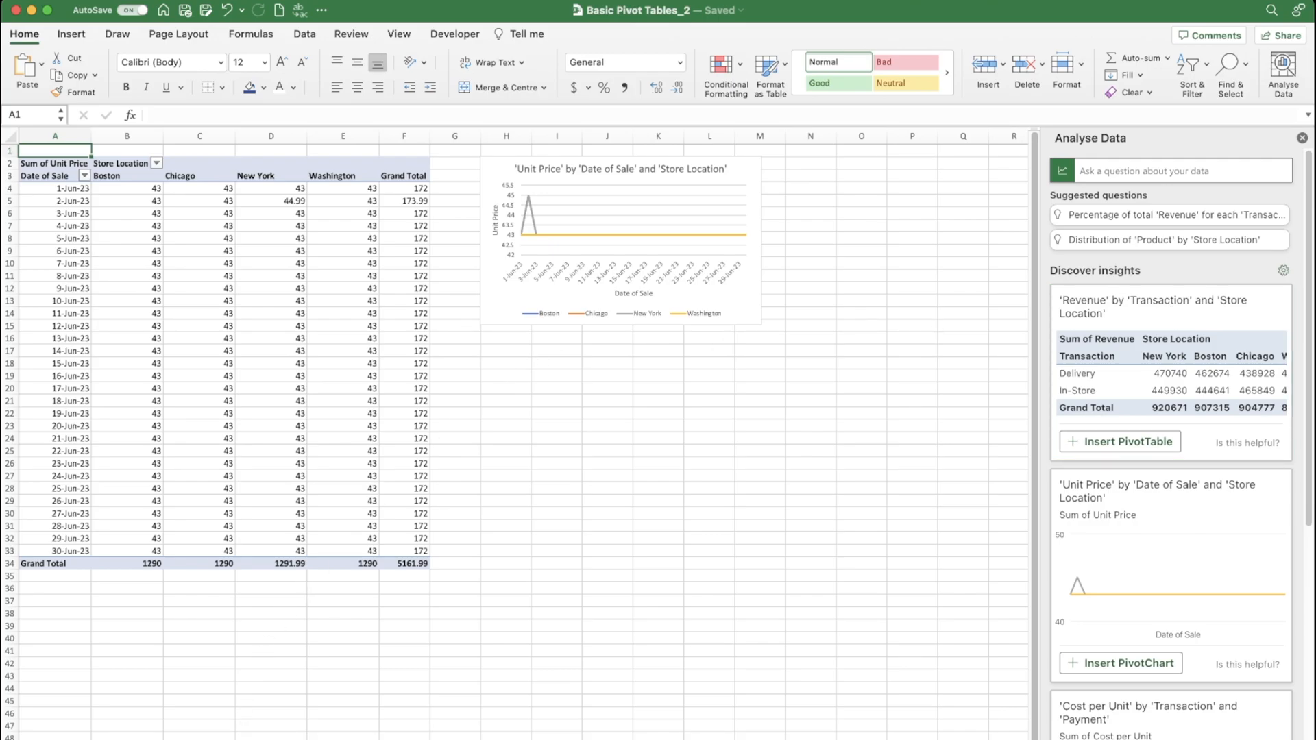
From the analysis questions sheet, ask Analyse Data "which product is most profitable"
left_click(240, 738)
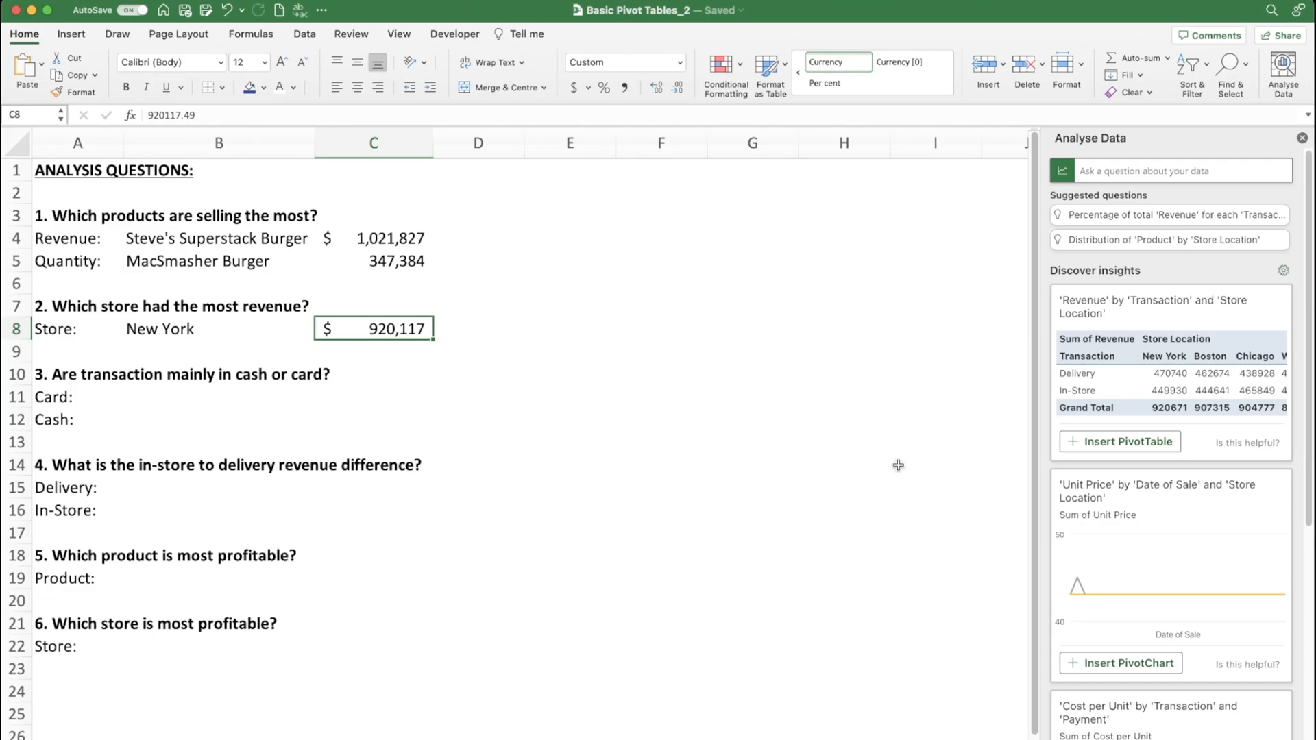
left_click(1153, 171)
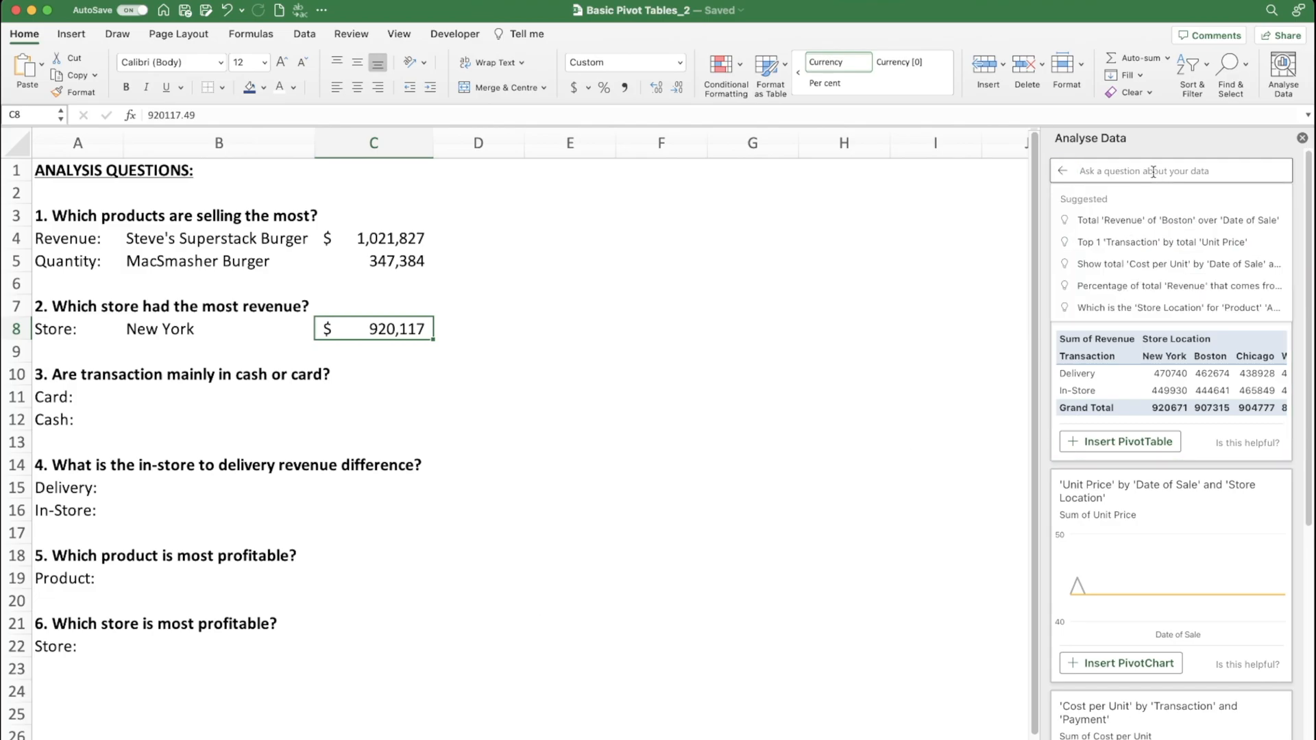
type("which product is mos")
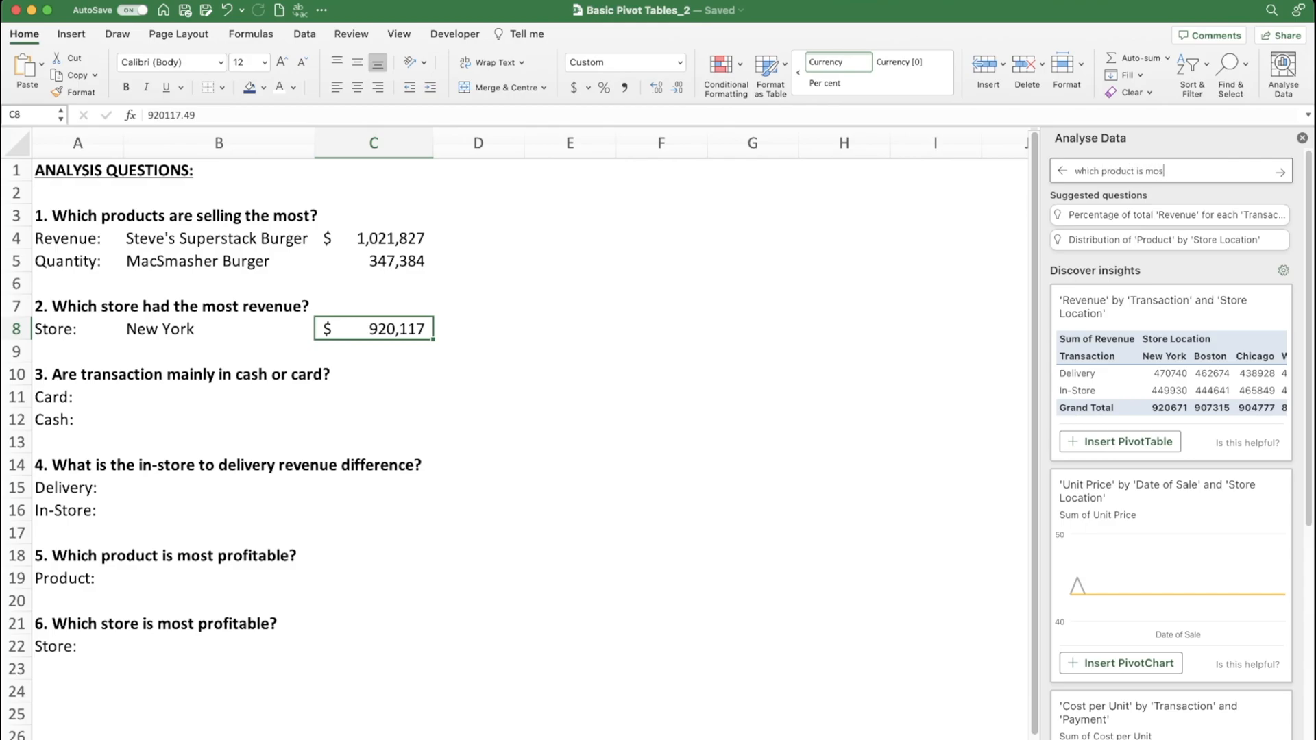
type("t profitable")
key("Return")
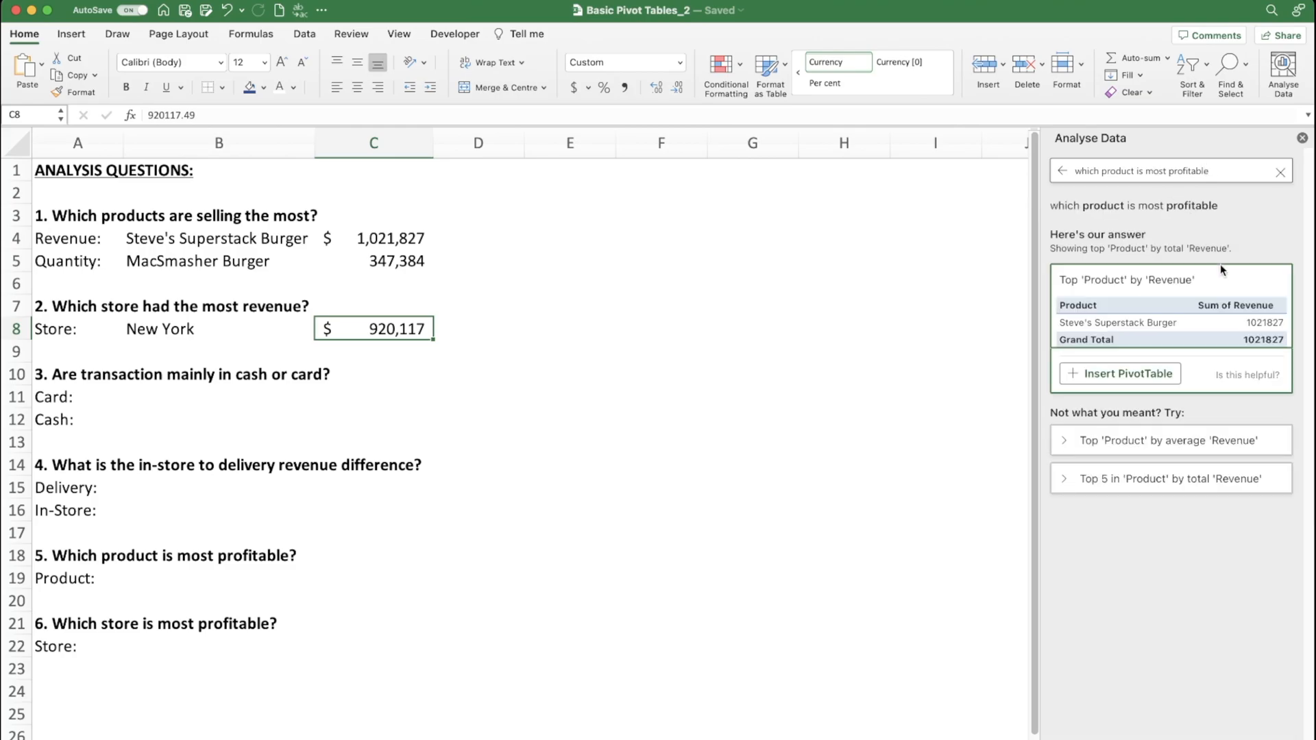